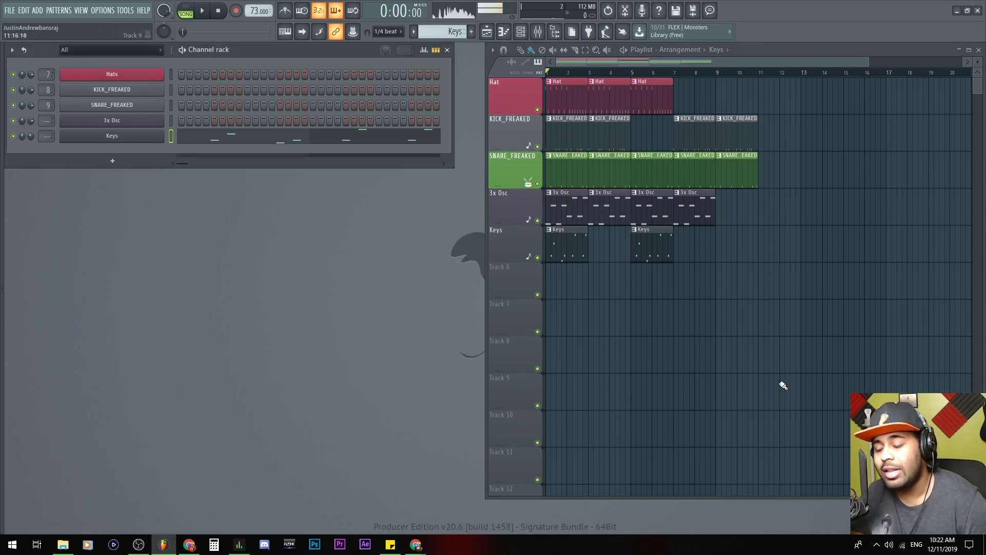
# Step: Show the mixer and move the REC track from insert 5 to insert 14
pyautogui.press('F7')
pyautogui.press('F7')
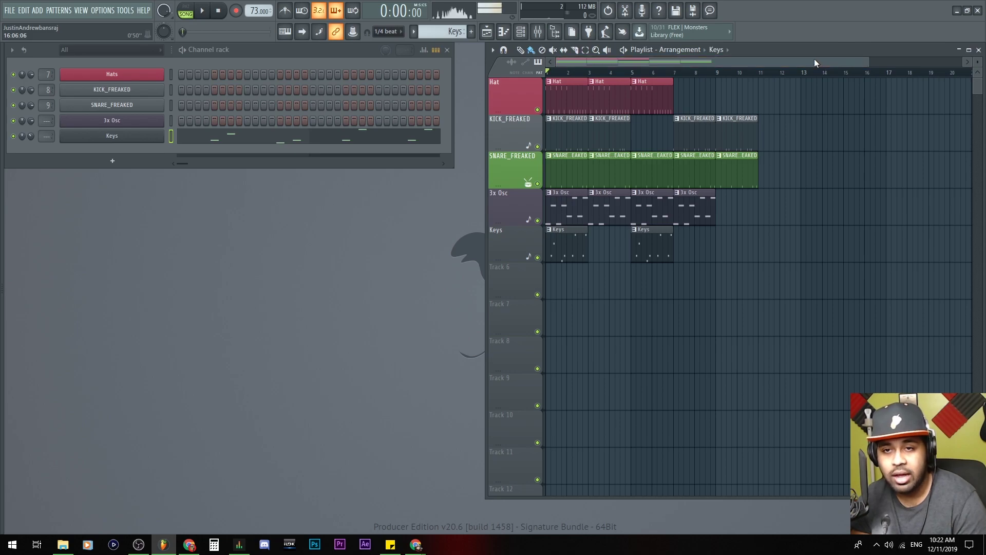
pyautogui.press('F9')
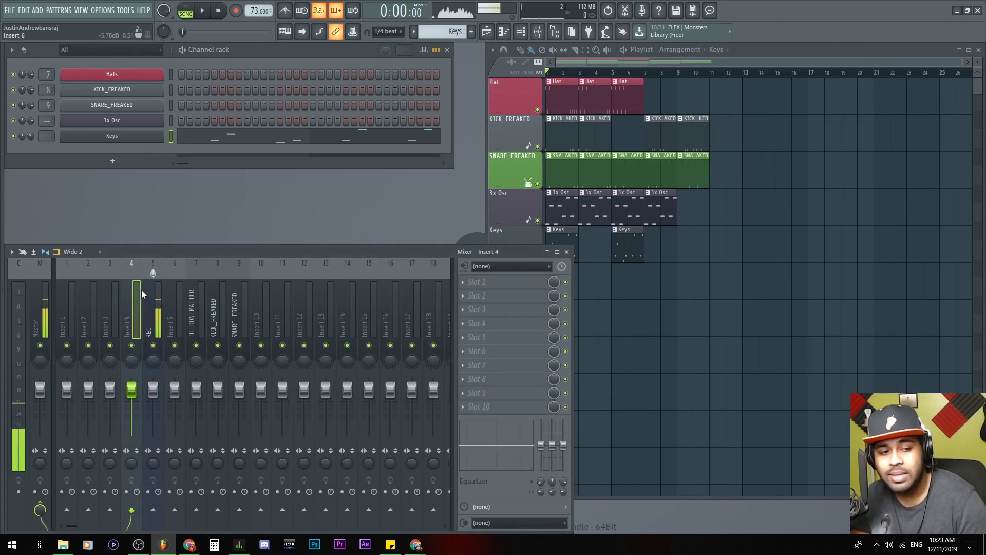
pyautogui.hotkey('alt', 'Right')
pyautogui.hotkey('alt', 'Right')
pyautogui.hotkey('alt', 'Right')
pyautogui.hotkey('alt', 'Right')
pyautogui.hotkey('alt', 'Right')
pyautogui.hotkey('alt', 'Right')
pyautogui.hotkey('alt', 'Right')
pyautogui.hotkey('alt', 'Right')
pyautogui.hotkey('alt', 'Right')
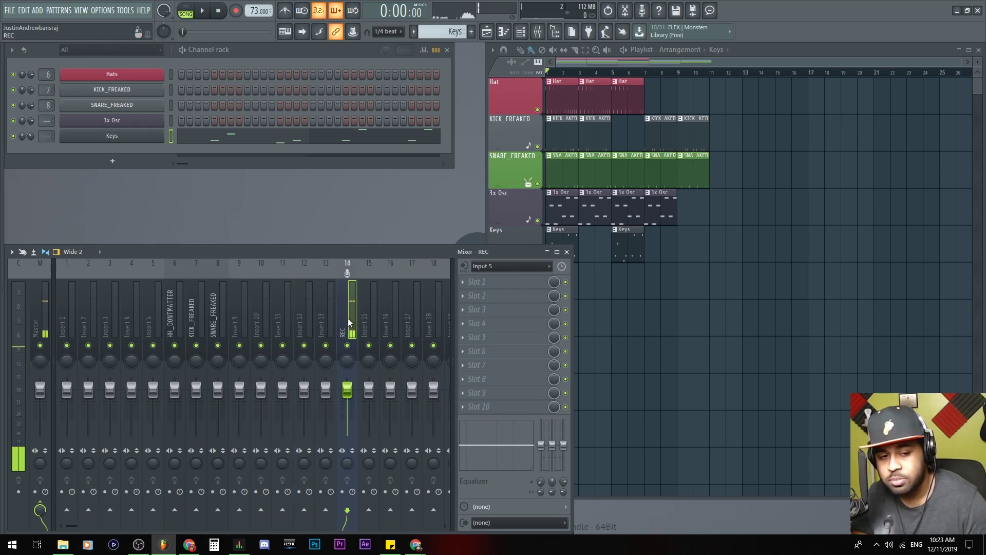
pyautogui.click(239, 303)
pyautogui.click(304, 304)
pyautogui.click(175, 303)
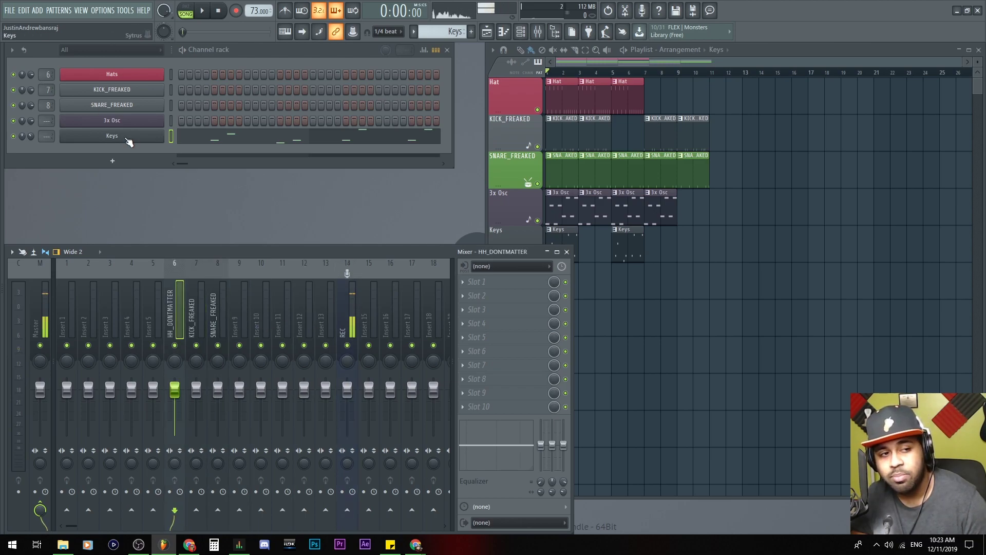
pyautogui.click(135, 122)
pyautogui.click(133, 122)
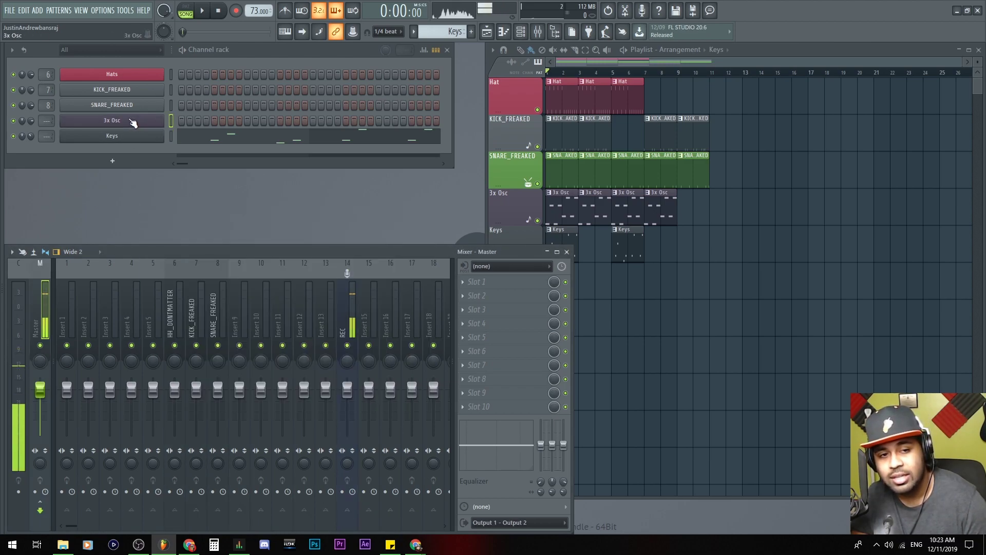
pyautogui.click(169, 321)
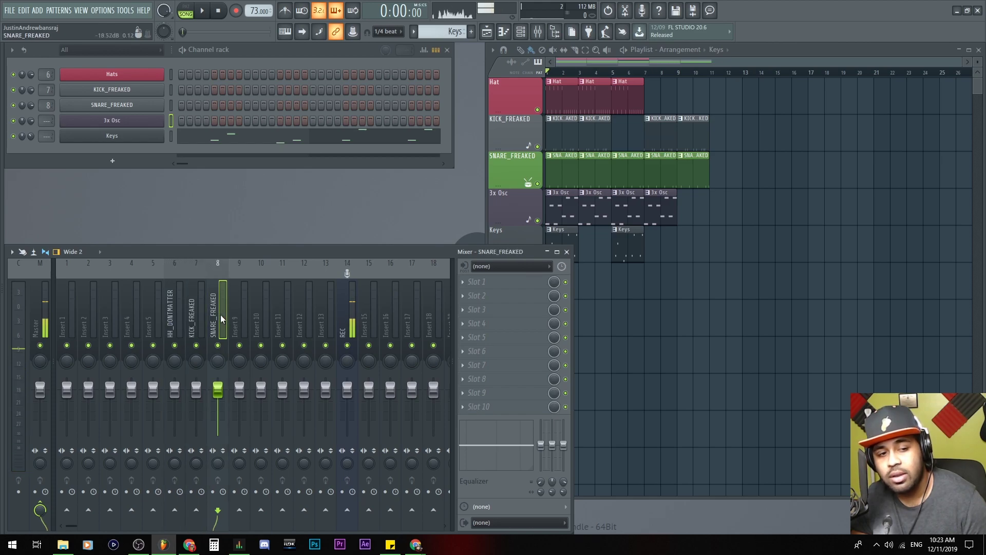
# Step: Move the HH_DONTMATTER, KICK_FREAKED and SNARE_FREAKED mixer tracks, along with the adjacent empty insert, to inserts 2 through 5
pyautogui.moveTo(178, 304); pyautogui.dragTo(233, 311)
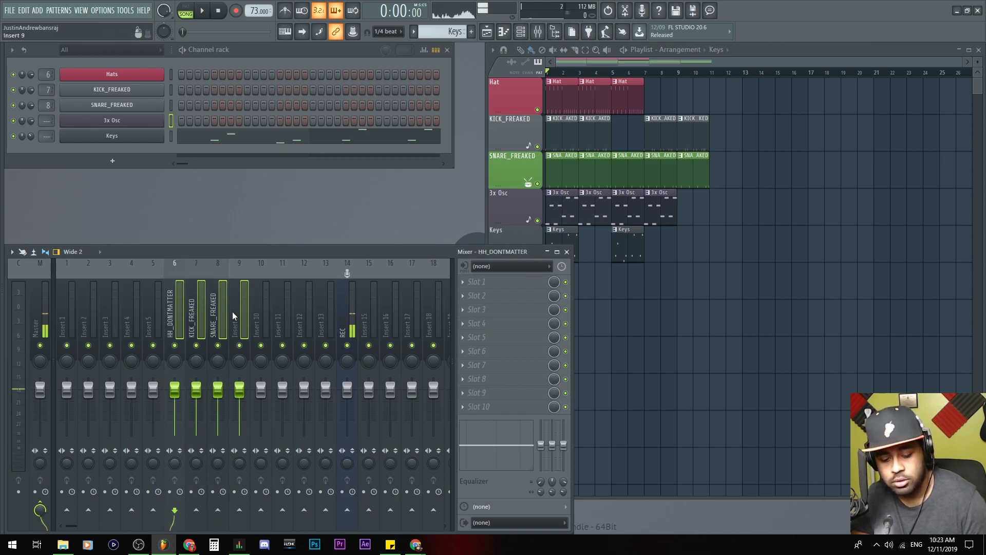
pyautogui.hotkey('alt', 'Left')
pyautogui.hotkey('alt', 'Left')
pyautogui.hotkey('alt', 'Left')
pyautogui.hotkey('alt', 'Left')
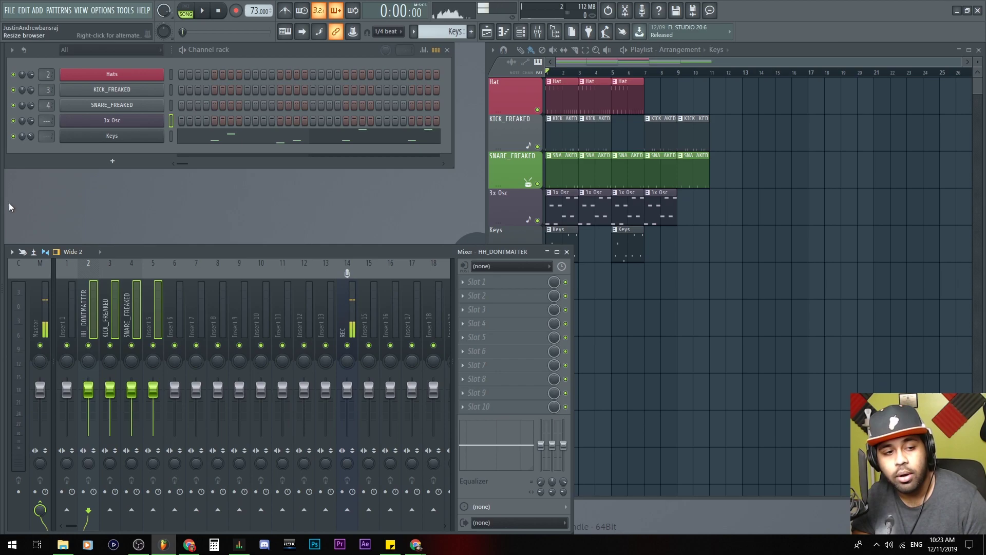
pyautogui.click(118, 293)
pyautogui.click(195, 308)
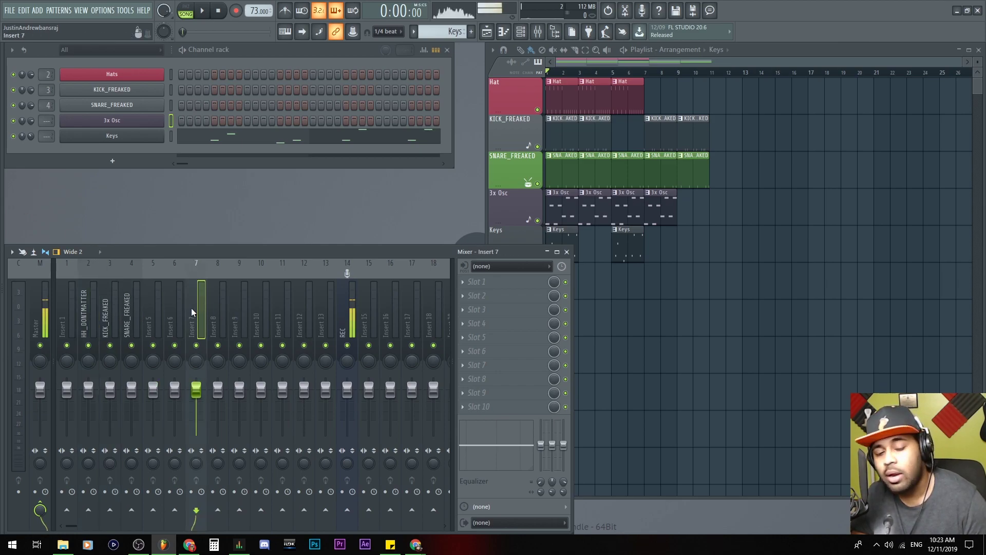
pyautogui.click(352, 316)
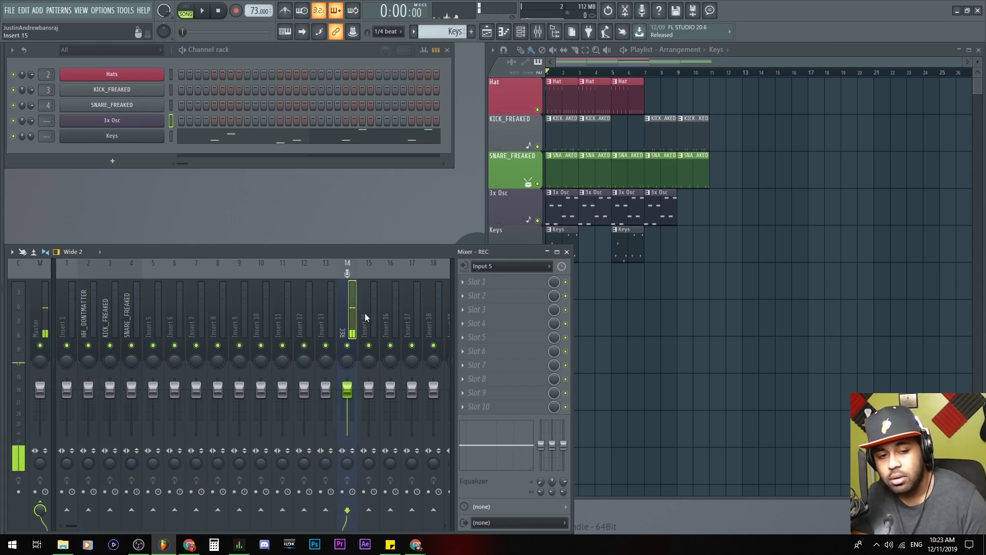
pyautogui.moveTo(323, 312); pyautogui.dragTo(258, 304)
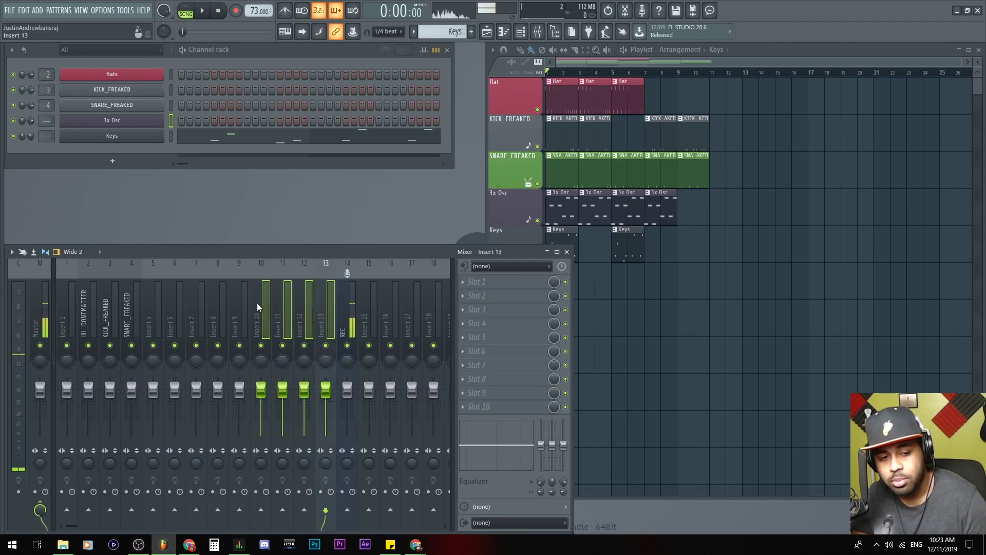
# Step: Shift the REC track back and forth along the mixer, leaving it at insert 15
pyautogui.click(355, 325)
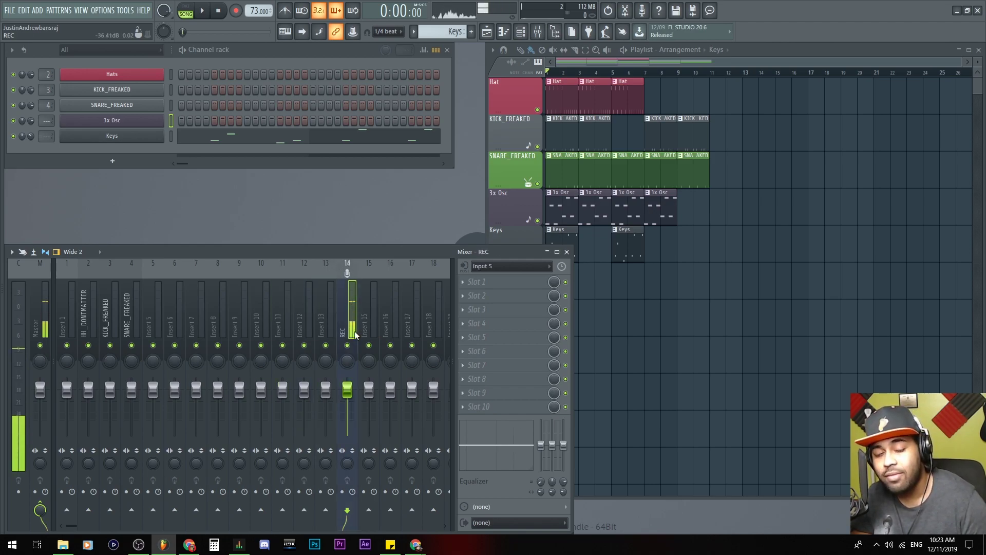
pyautogui.hotkey('alt', 'Left')
pyautogui.hotkey('alt', 'Left')
pyautogui.hotkey('alt', 'Right')
pyautogui.hotkey('alt', 'Right')
pyautogui.hotkey('alt', 'Right')
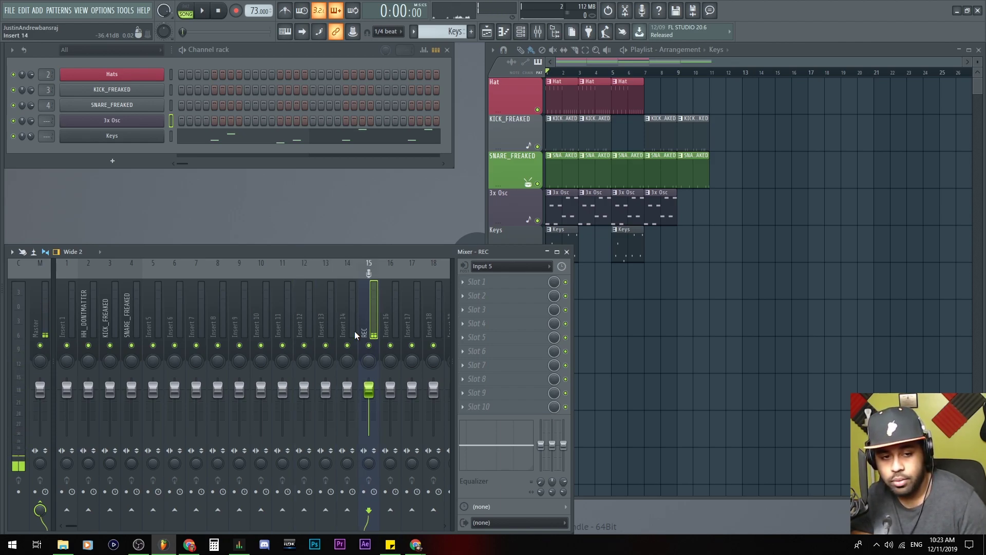
pyautogui.hotkey('alt', 'Left')
pyautogui.hotkey('alt', 'Left')
pyautogui.hotkey('alt', 'Right')
pyautogui.hotkey('alt', 'Right')
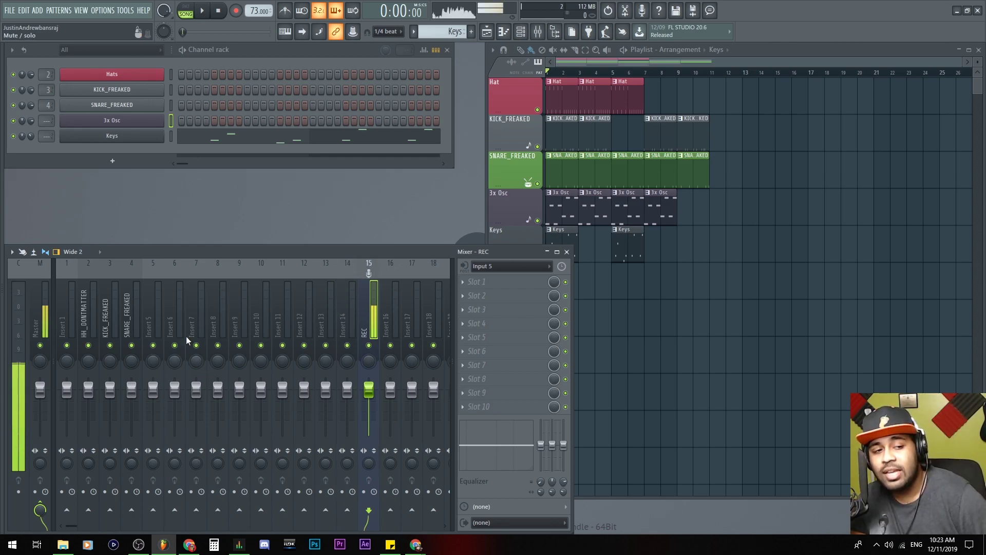
# Step: Try out different target mixer tracks, such as insert 6, for the 3x Osc channel and return it to the master
pyautogui.click(146, 309)
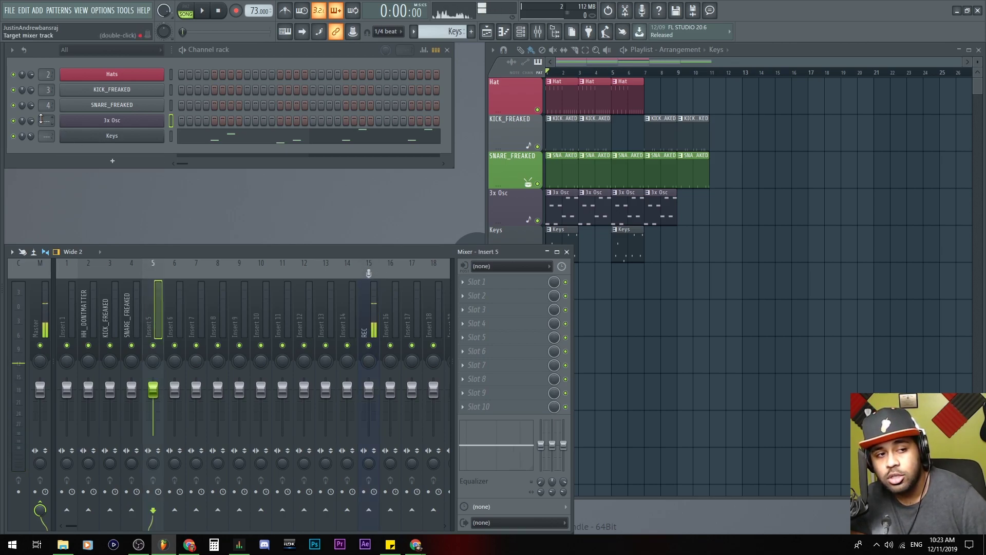
pyautogui.scroll(6, 42, 119)
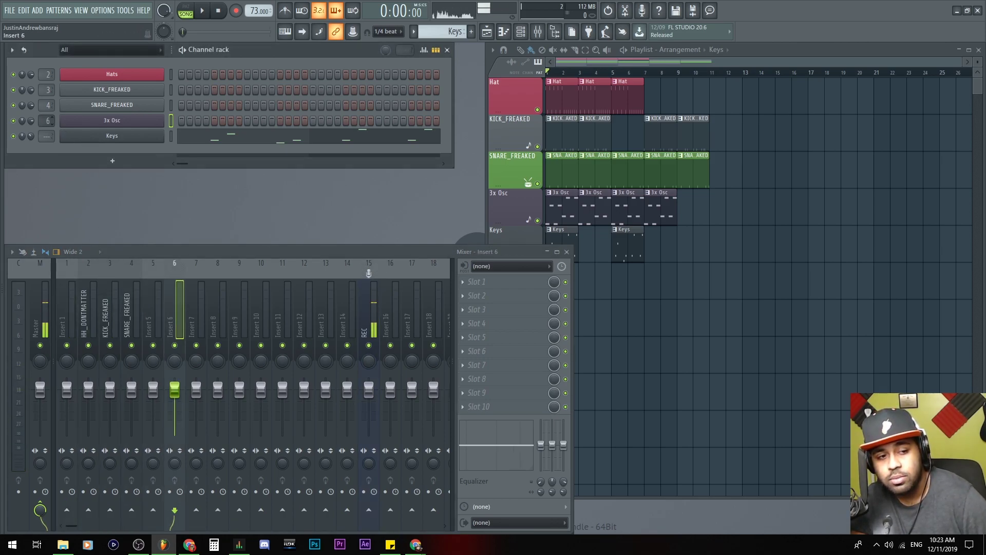
pyautogui.scroll(-2, 43, 121)
pyautogui.scroll(1, 44, 121)
pyautogui.scroll(-3, 44, 120)
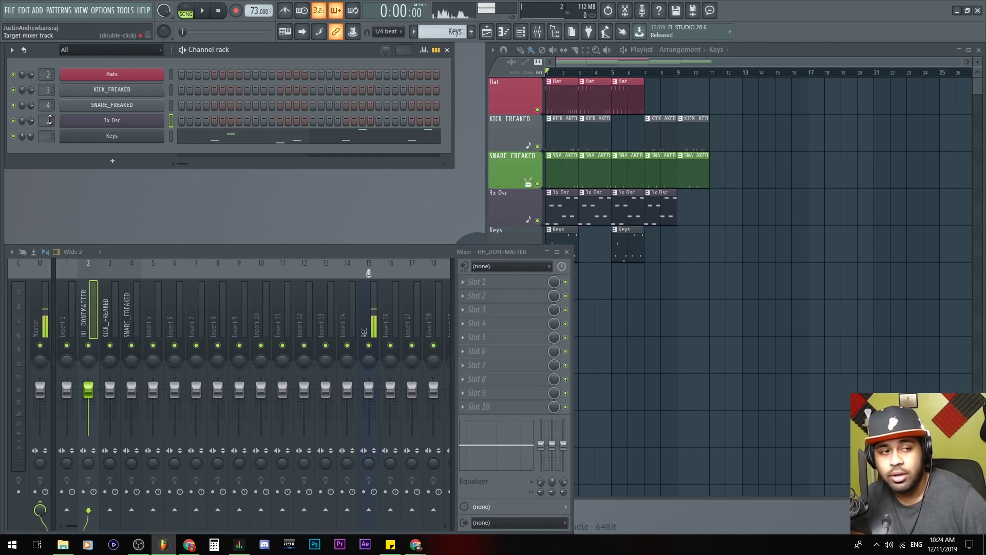
pyautogui.scroll(-2, 51, 119)
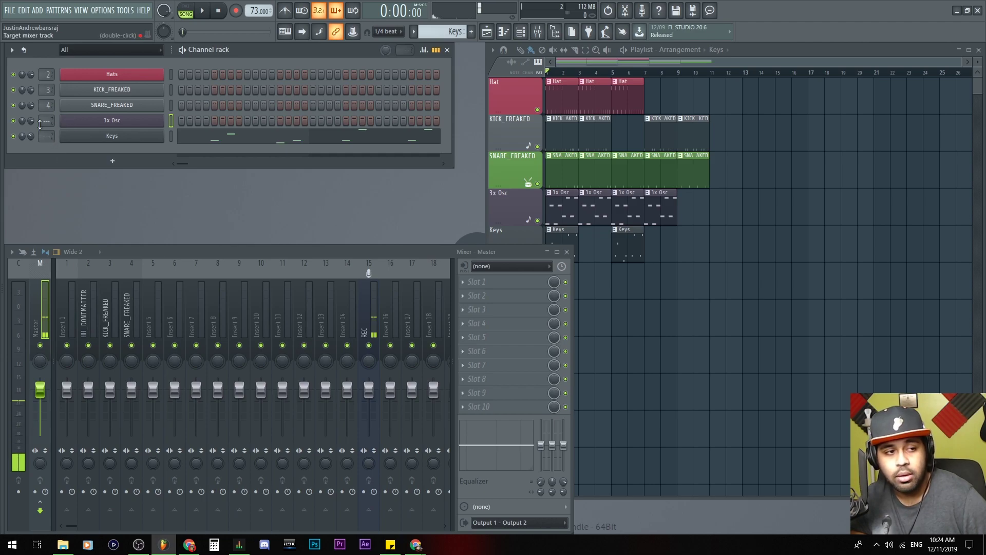
pyautogui.scroll(5, 40, 124)
pyautogui.scroll(-4, 42, 124)
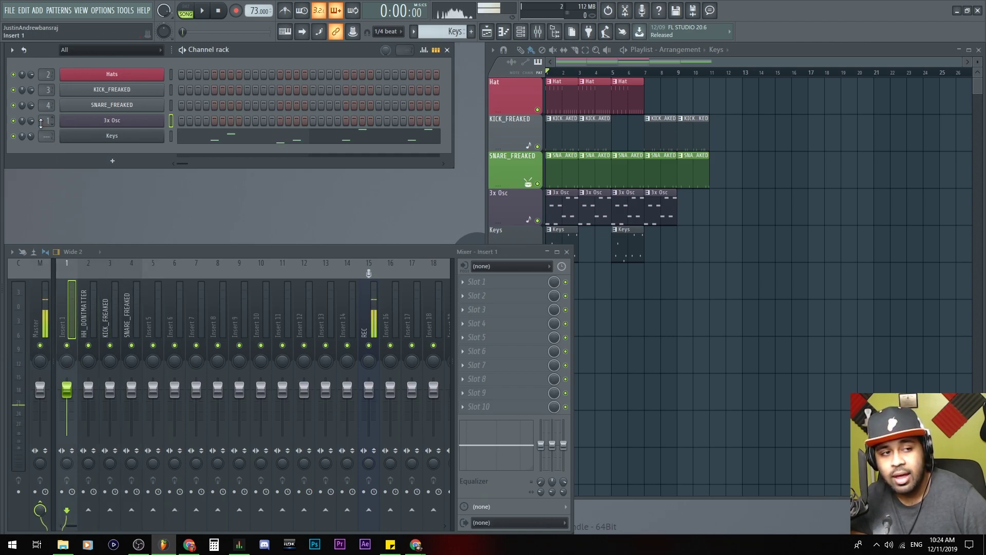
pyautogui.scroll(-1, 41, 123)
# Step: Show the 3x Osc channel's detailed settings and assign the channel to mixer insert 1 with its name and colour
pyautogui.click(128, 128)
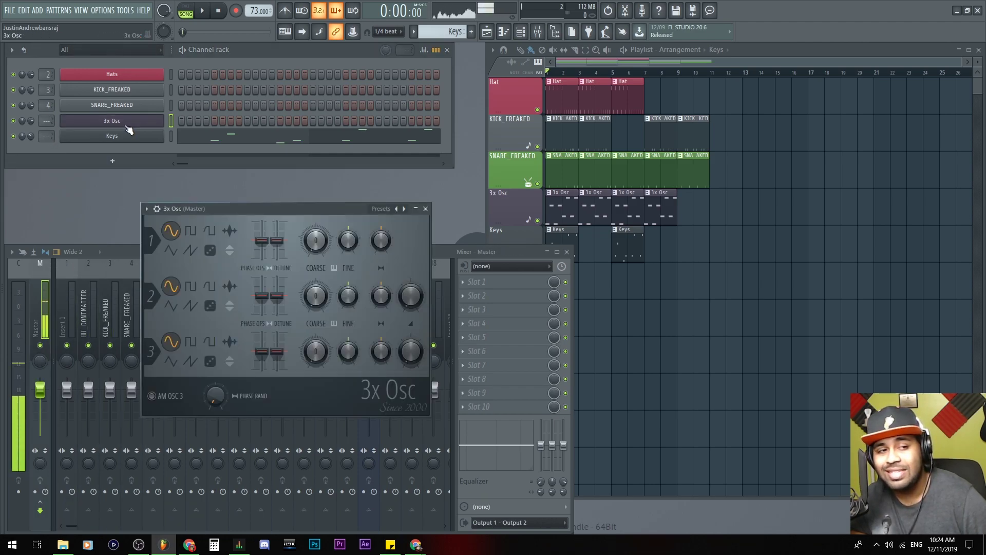
pyautogui.click(157, 209)
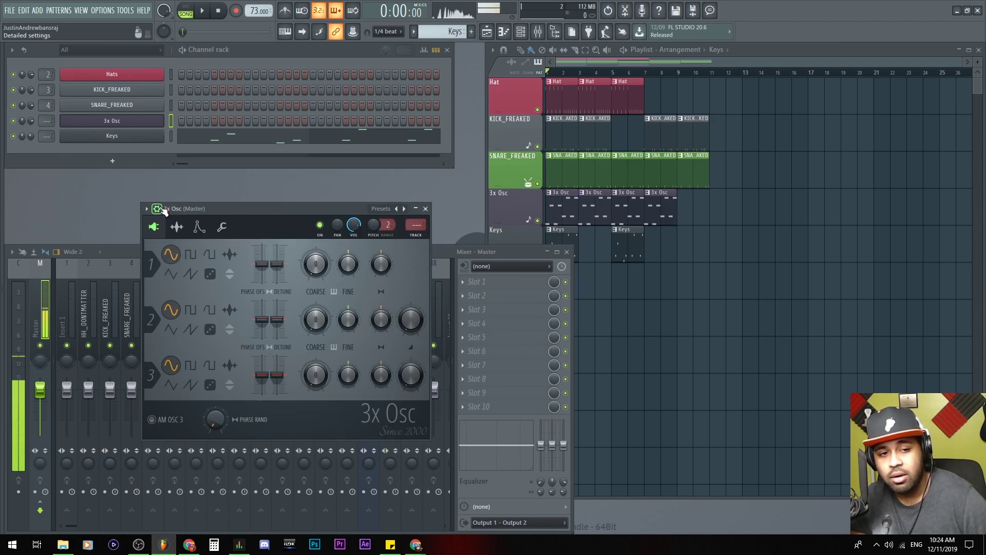
pyautogui.click(157, 209)
pyautogui.click(157, 209)
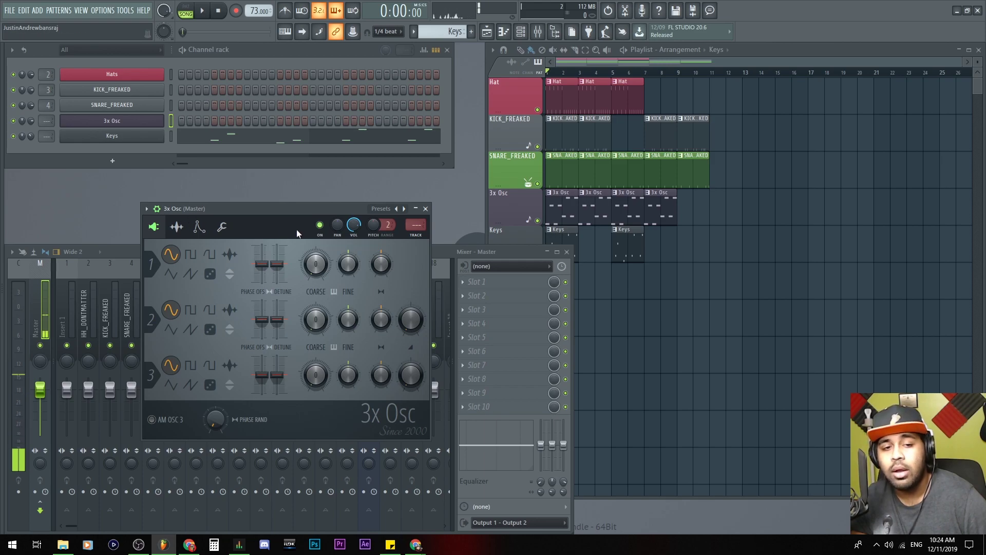
pyautogui.click(424, 238)
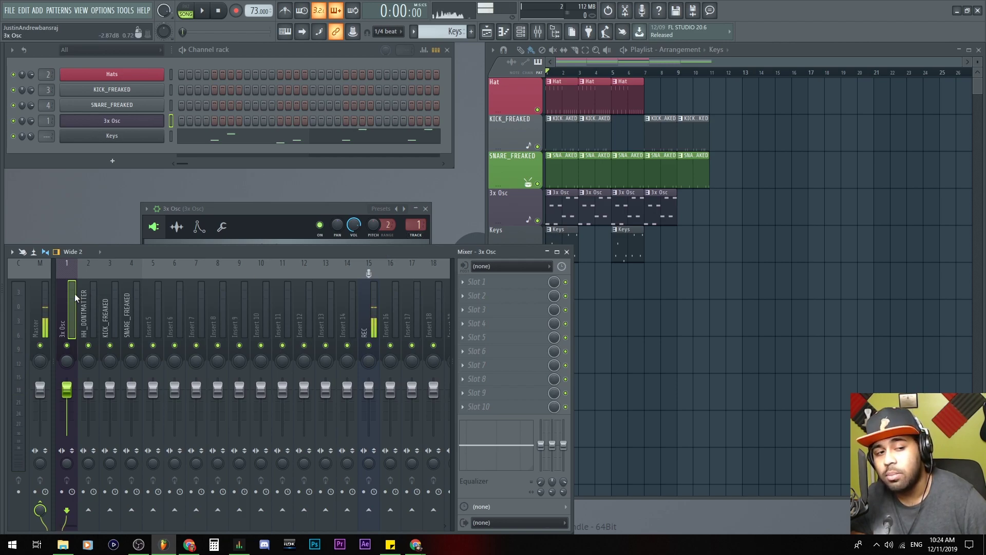
# Step: Move the 3x Osc, HH_DONTMATTER, KICK_FREAKED and SNARE_FREAKED mixer tracks together to inserts 2 through 5
pyautogui.moveTo(75, 294); pyautogui.dragTo(122, 300)
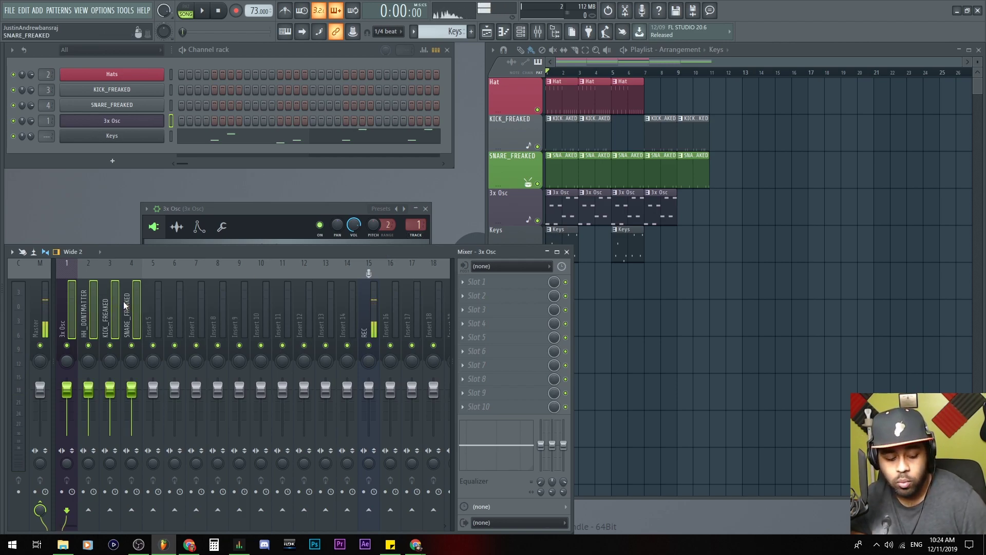
pyautogui.hotkey('alt', 'Right')
pyautogui.click(64, 314)
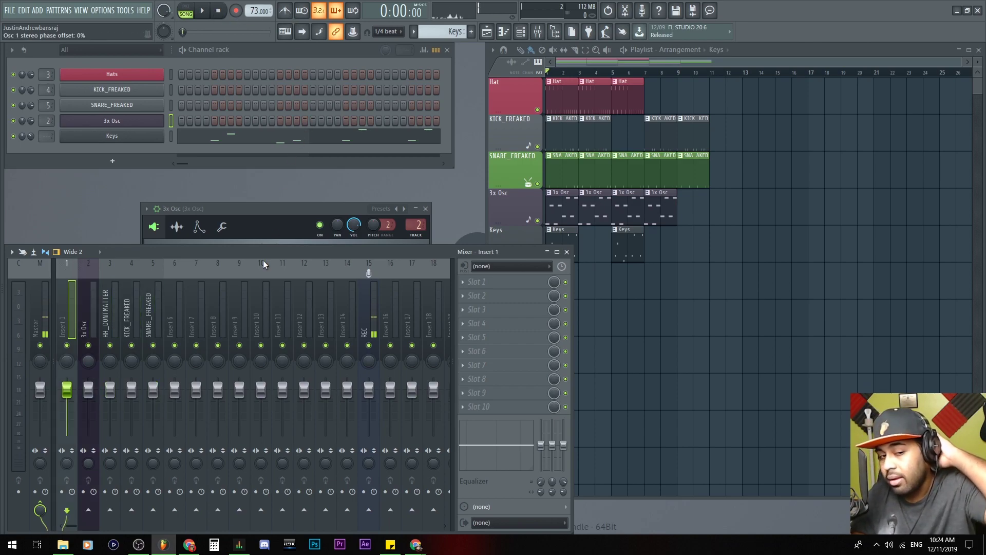
# Step: Move the 3x Osc mixer track past the drum tracks to insert 5
pyautogui.click(91, 310)
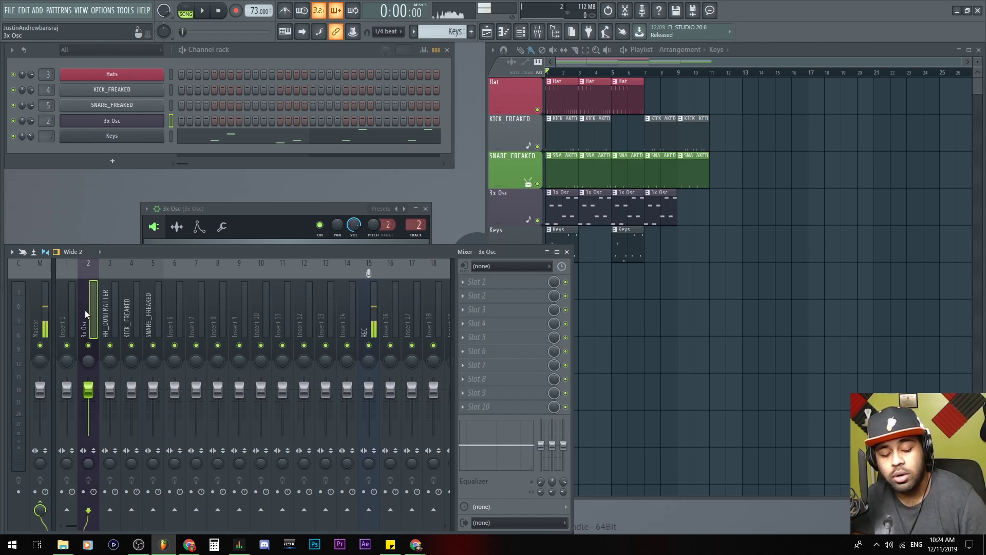
pyautogui.hotkey('alt', 'Right')
pyautogui.hotkey('alt', 'Right')
pyautogui.hotkey('alt', 'Right')
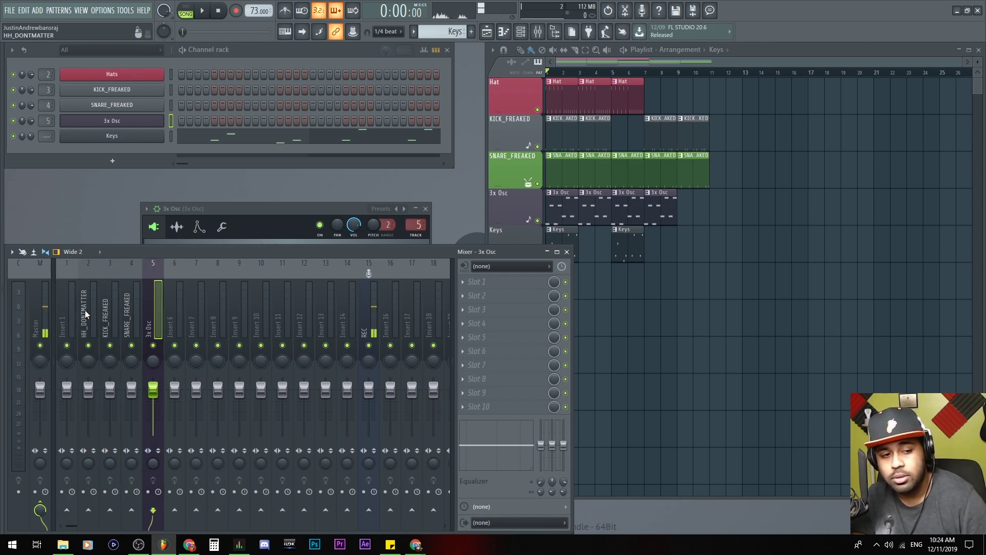
# Step: Link the Keys channel to mixer insert 6, next to the 3x Osc track
pyautogui.click(197, 303)
pyautogui.click(181, 296)
pyautogui.click(171, 136)
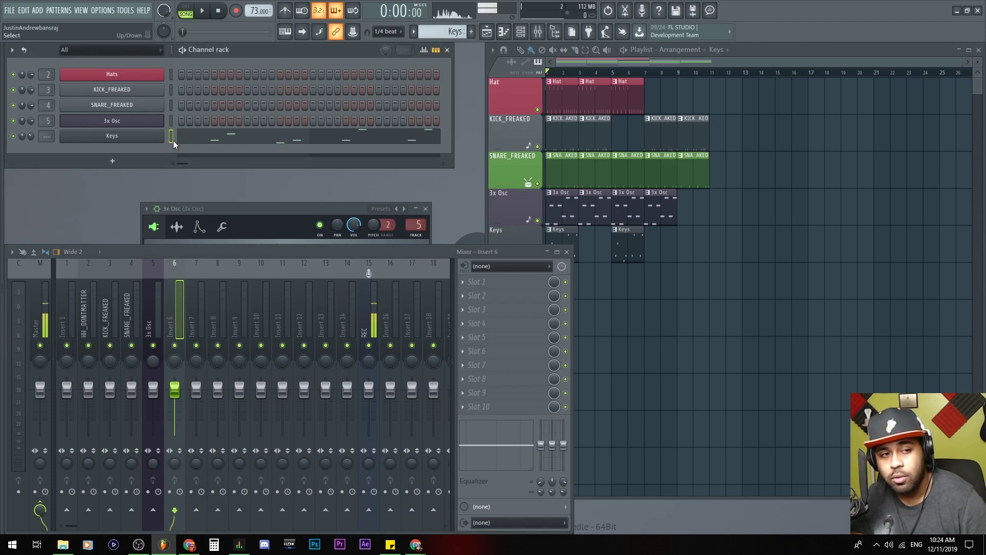
pyautogui.click(208, 313)
pyautogui.click(180, 312)
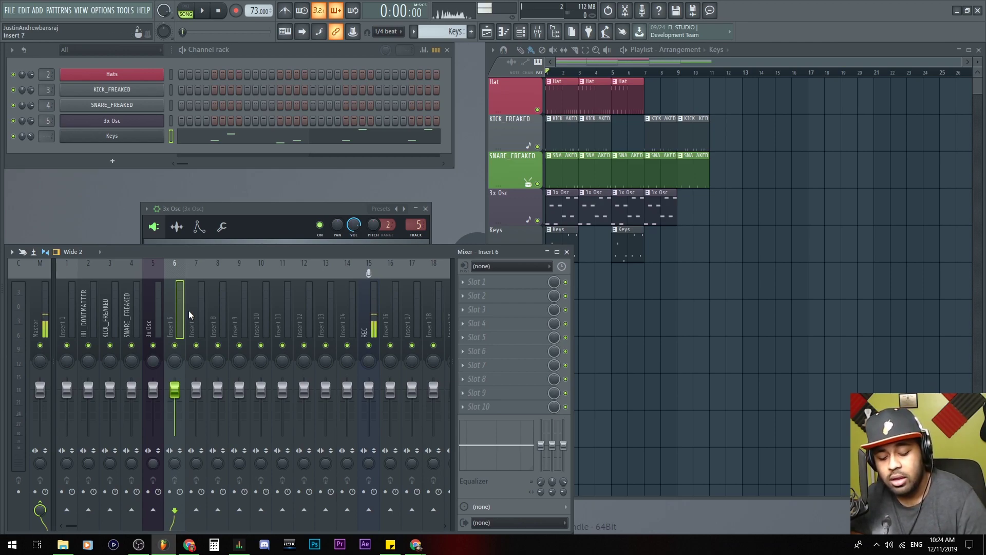
pyautogui.hotkey('ctrl', 'l')
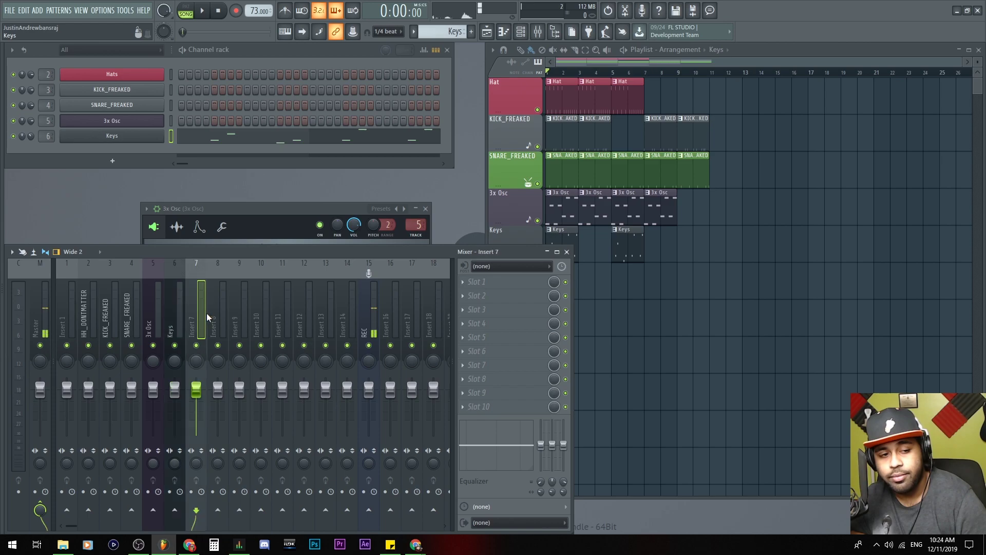
pyautogui.click(196, 318)
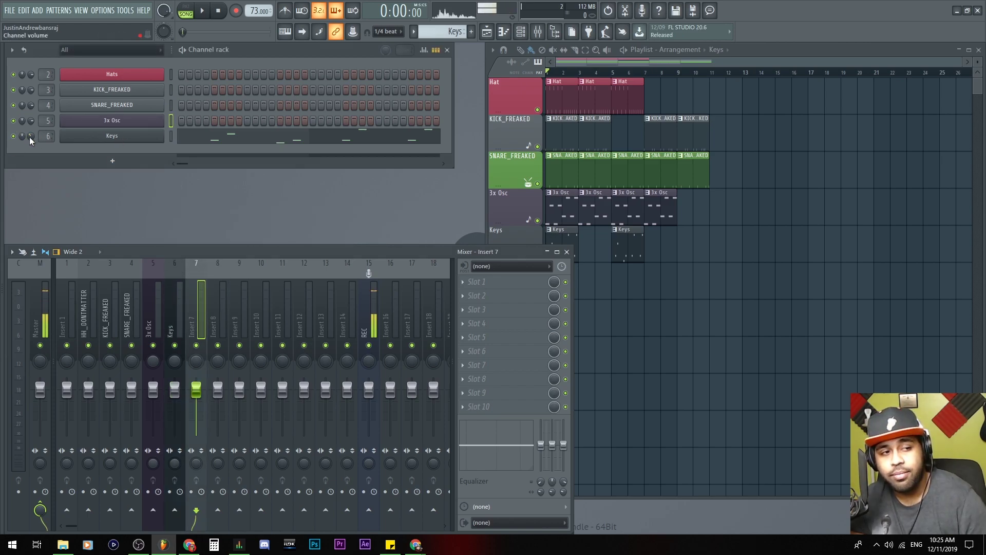
# Step: Create an automation clip for the Keys channel's volume and remove the stray copy placed on the Keys playlist track
pyautogui.rightClick(30, 136)
pyautogui.click(92, 204)
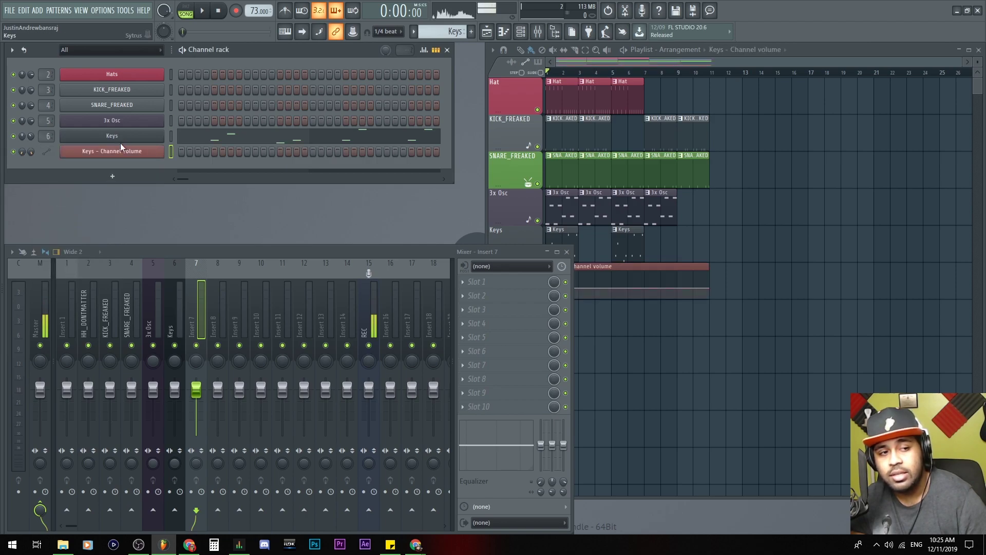
pyautogui.click(658, 261)
pyautogui.rightClick(738, 257)
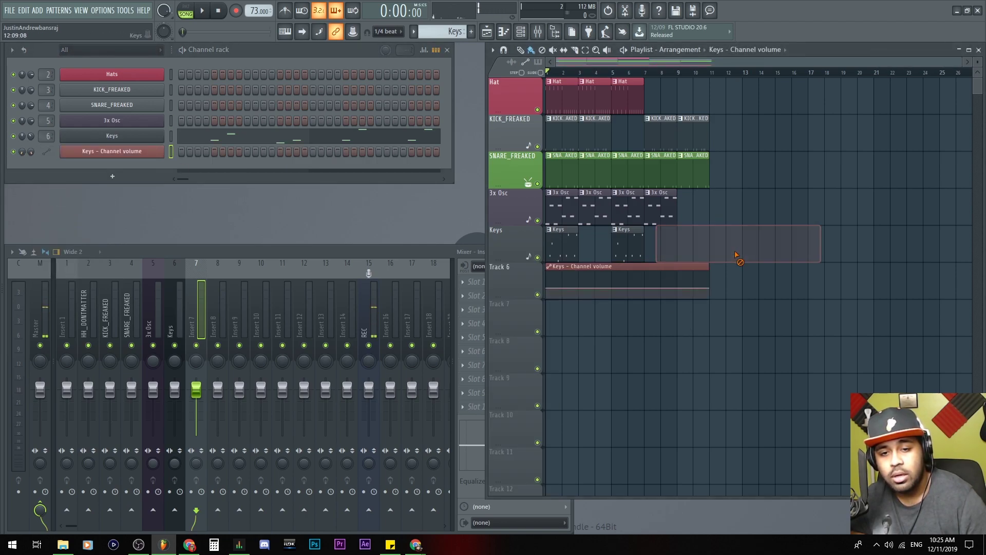
# Step: Add control points to the Keys channel volume automation clip, shaping the curve into alternating peaks and dips
pyautogui.rightClick(572, 273)
pyautogui.rightClick(589, 292)
pyautogui.rightClick(650, 276)
pyautogui.hotkey('ctrl', 'z')
pyautogui.rightClick(632, 277)
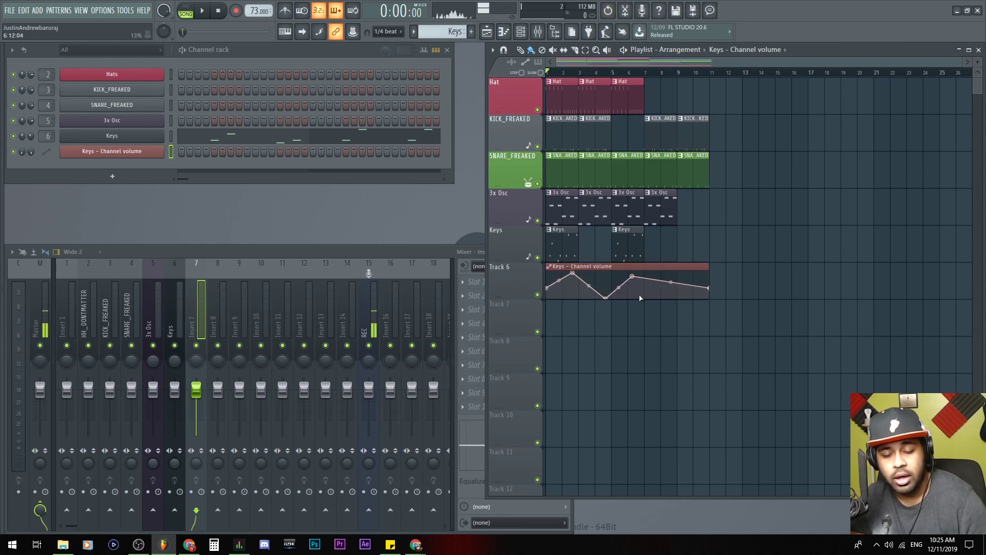
pyautogui.rightClick(658, 297)
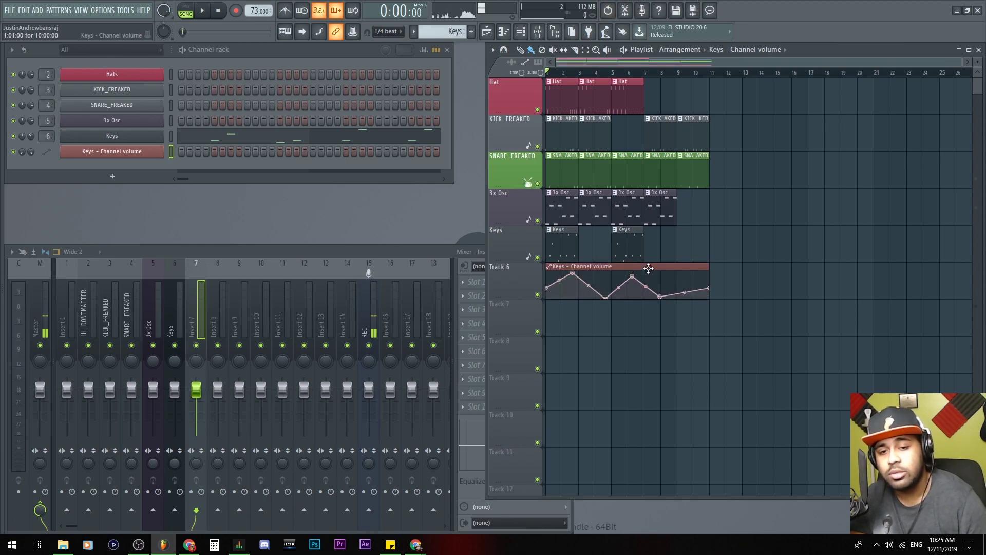
# Step: Undo the control points added to the Keys channel volume automation clip
pyautogui.hotkey('ctrl', 'z')
pyautogui.hotkey('ctrl', 'z')
pyautogui.hotkey('ctrl', 'z')
pyautogui.hotkey('ctrl', 'z')
pyautogui.hotkey('ctrl', 'z')
pyautogui.hotkey('ctrl', 'z')
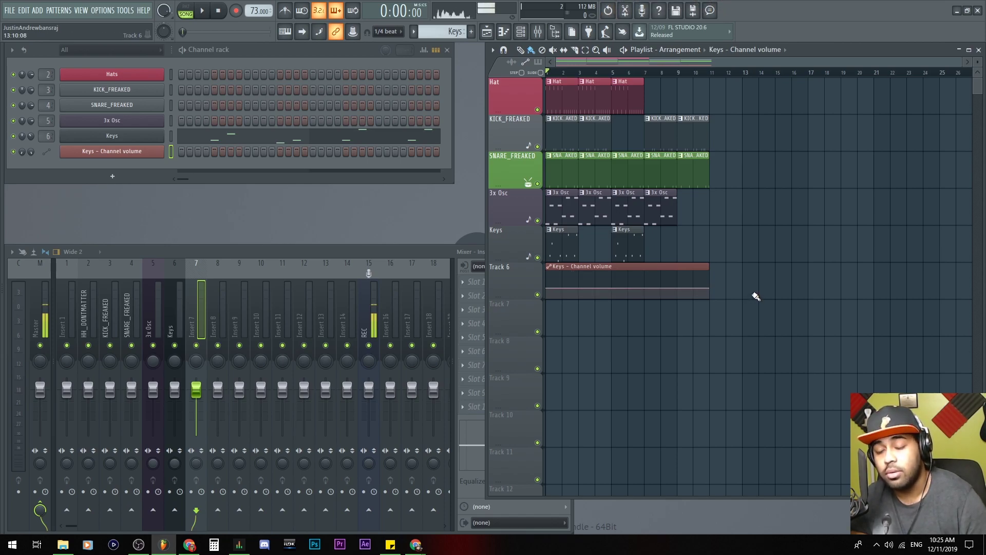
# Step: Remove the Keys channel volume automation clip from the playlist and its channel from the channel rack
pyautogui.click(49, 150)
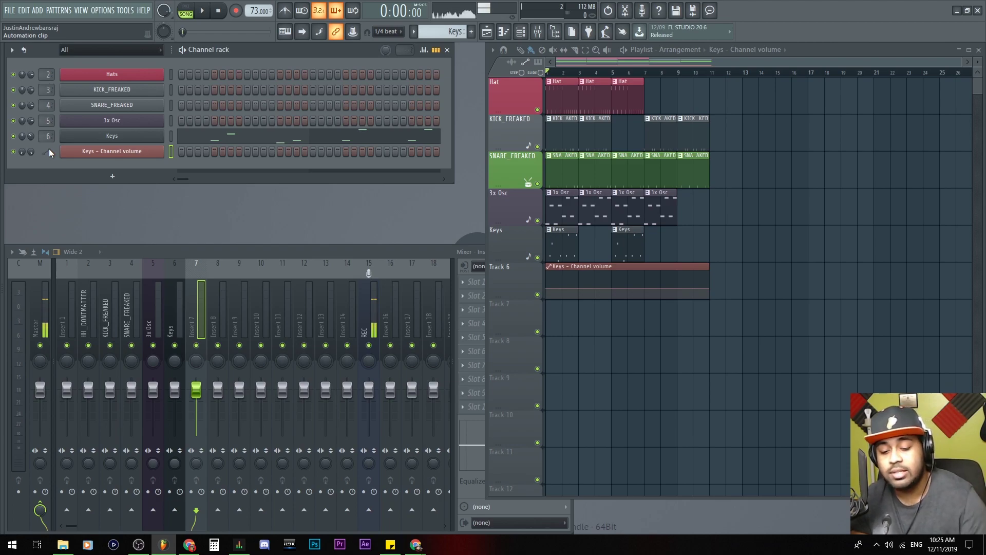
pyautogui.rightClick(571, 282)
pyautogui.moveTo(572, 282); pyautogui.dragTo(596, 278)
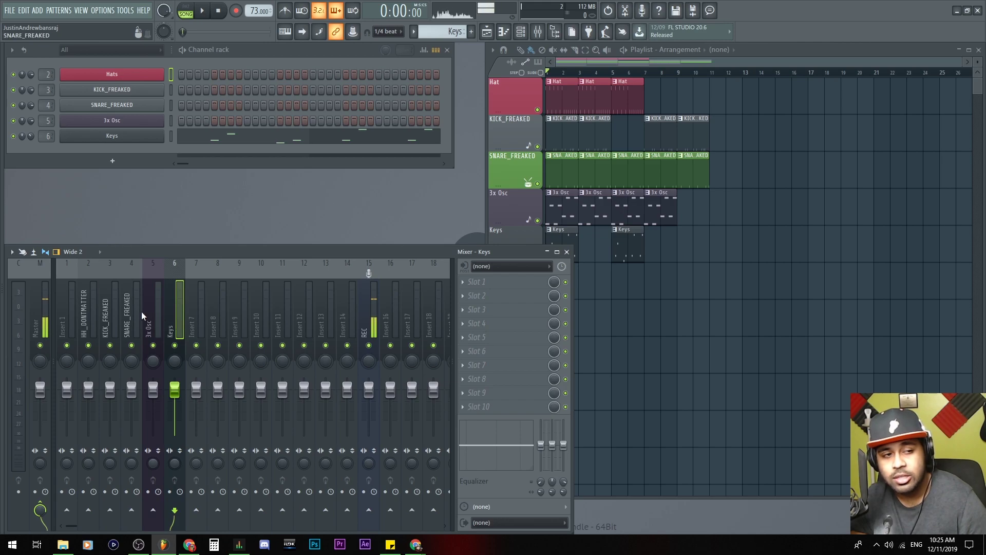
# Step: Rename mixer insert 15 from REC to Mic, muting it only while the song plays
pyautogui.press('space')
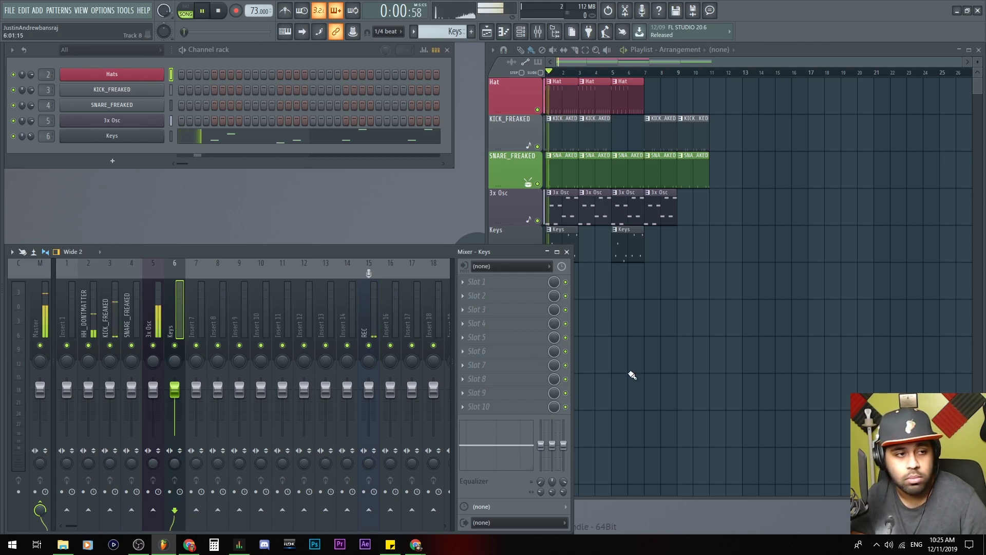
pyautogui.click(369, 345)
pyautogui.click(370, 317)
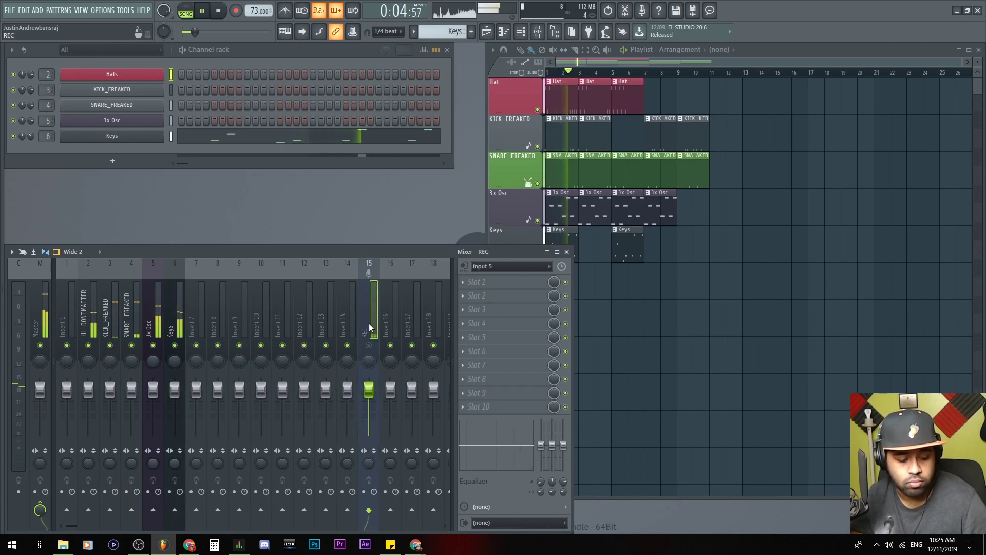
pyautogui.doubleClick(369, 323)
pyautogui.write('Mic')
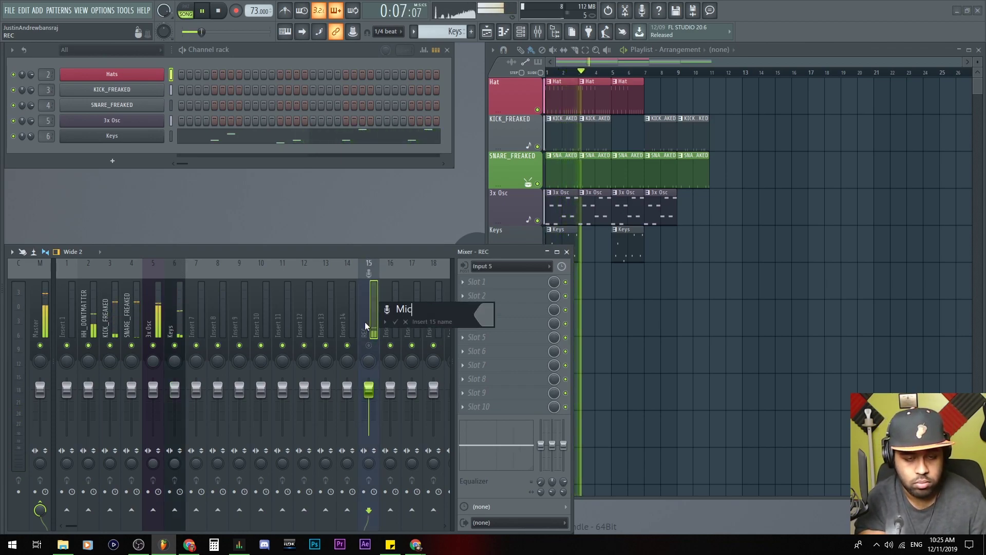
pyautogui.press('Return')
pyautogui.click(369, 346)
pyautogui.press('space')
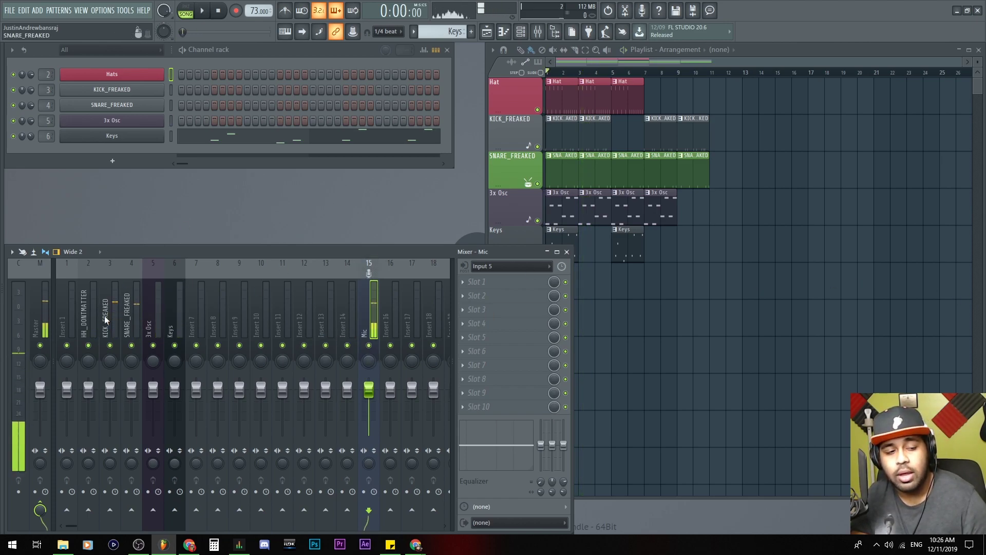
# Step: Solo the Keys mixer track during playback and re-enable the Mic track alongside it
pyautogui.moveTo(106, 311); pyautogui.dragTo(165, 311)
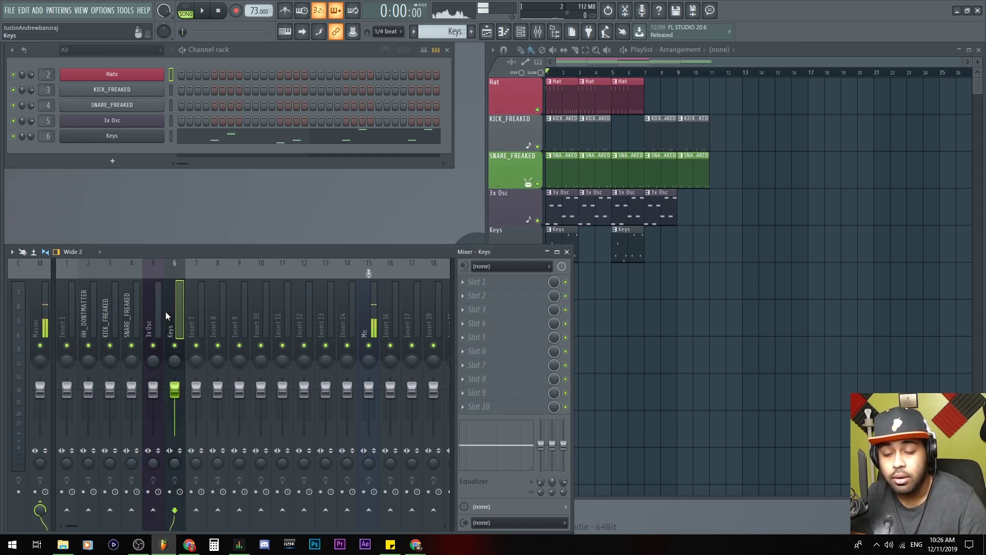
pyautogui.press('space')
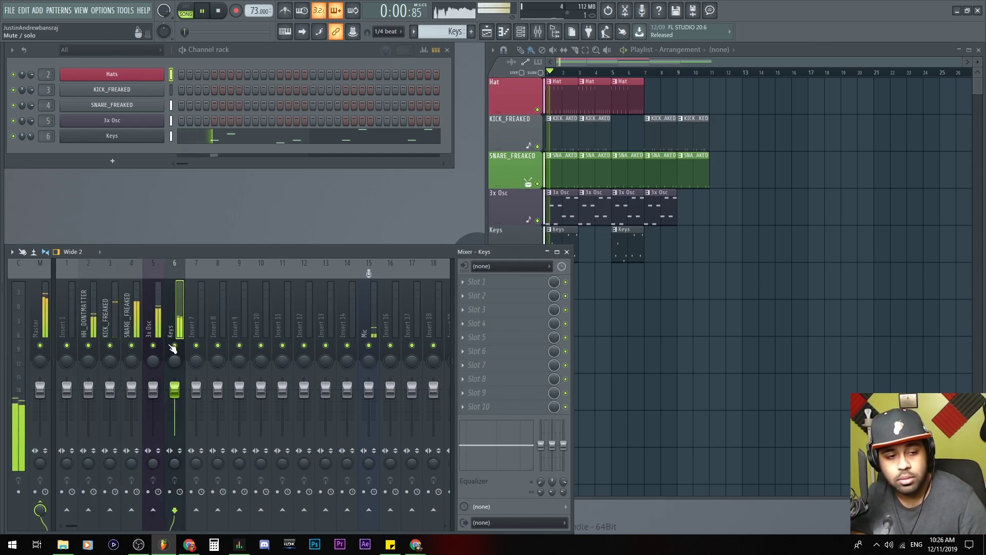
pyautogui.rightClick(175, 345)
pyautogui.press('space')
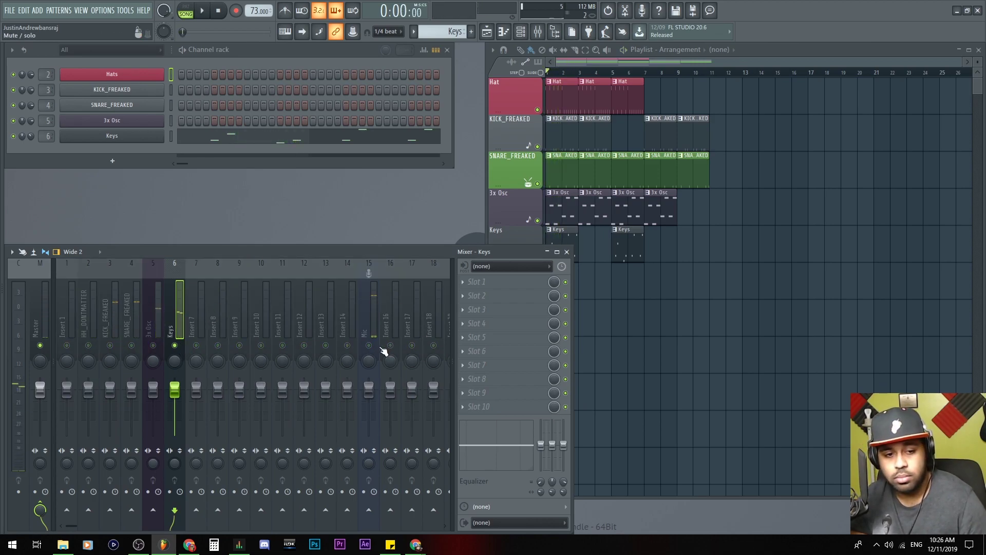
pyautogui.click(371, 346)
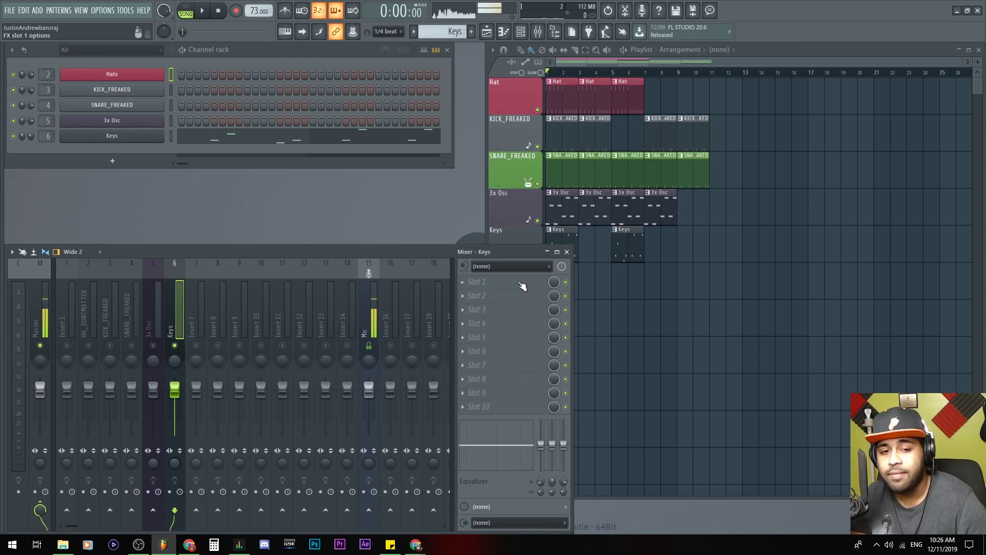
# Step: Load Fruity Chorus into the first effect slot of the Keys mixer track with the Poly Chorus preset, and play the song
pyautogui.click(461, 282)
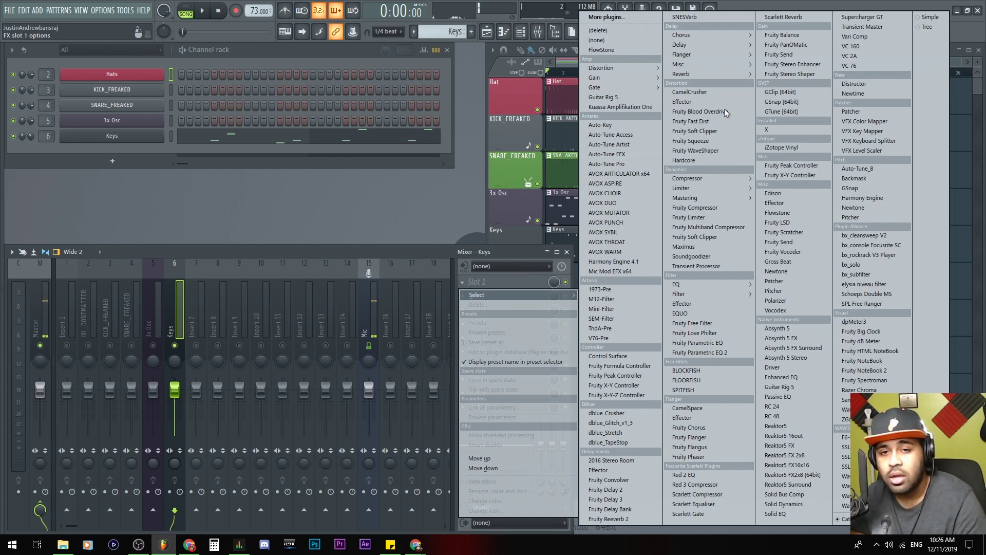
pyautogui.moveTo(705, 33)
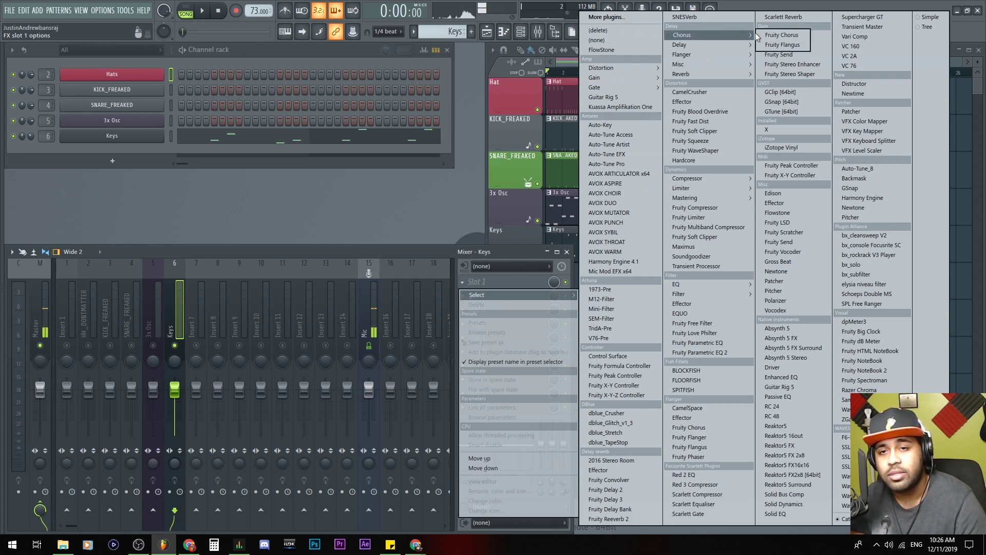
pyautogui.click(789, 37)
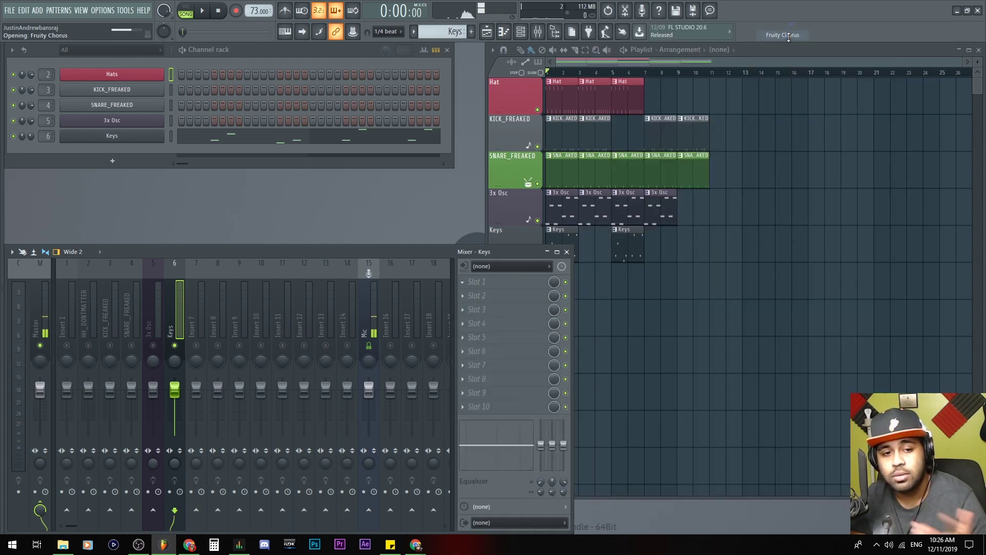
pyautogui.click(312, 176)
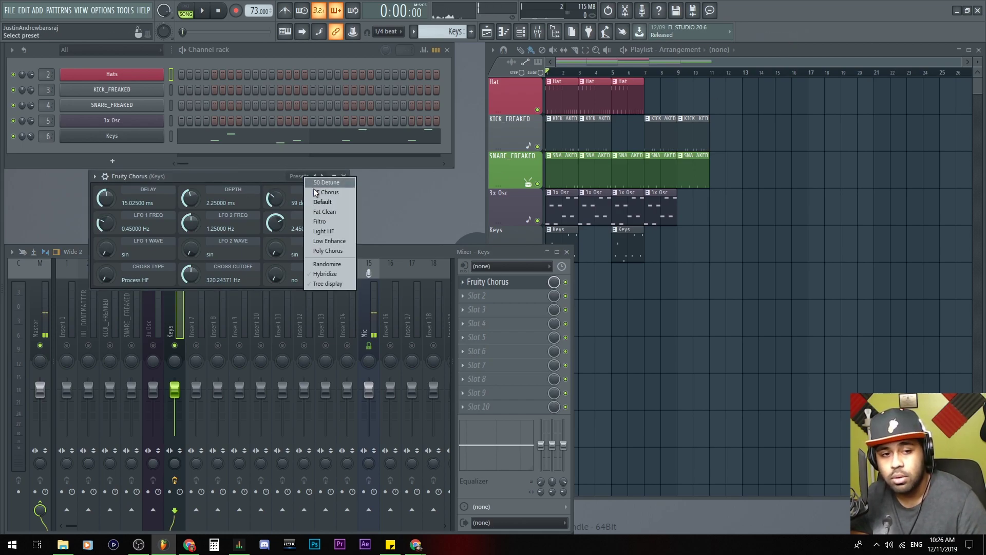
pyautogui.click(268, 173)
pyautogui.click(302, 176)
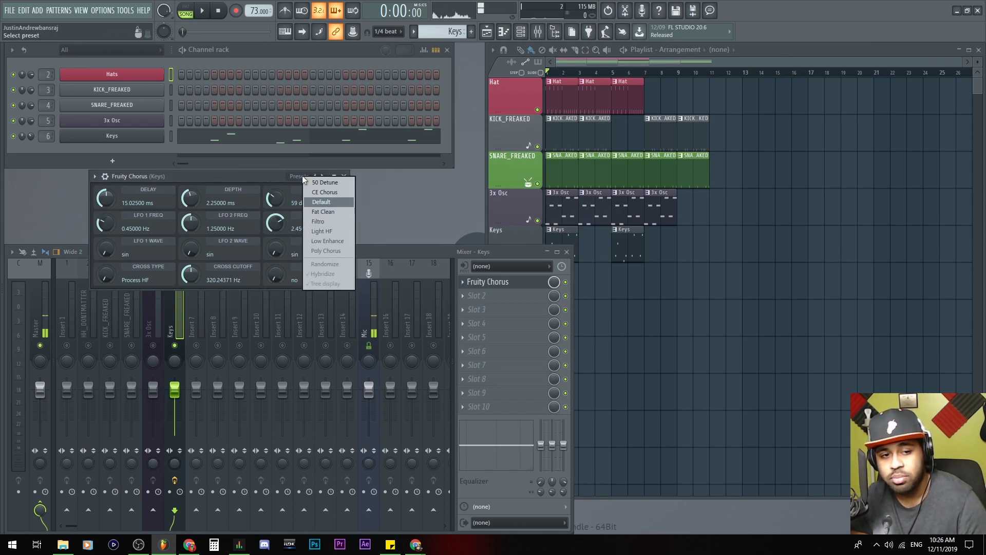
pyautogui.click(335, 250)
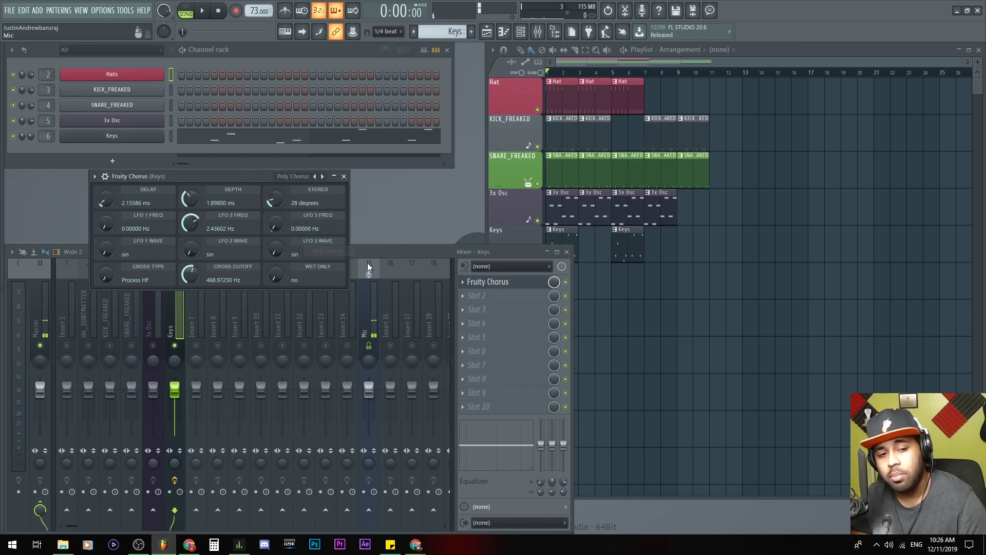
pyautogui.click(359, 250)
pyautogui.press('space')
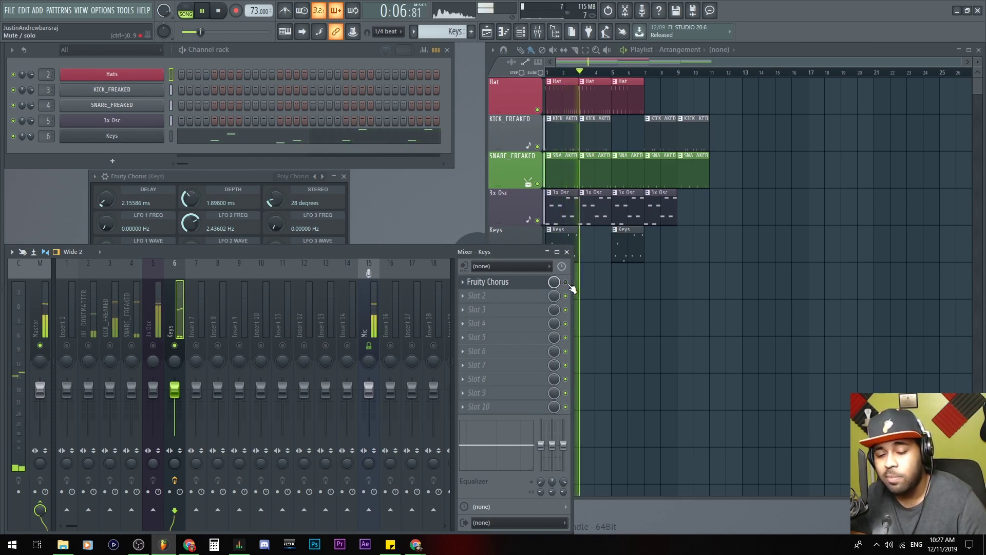
# Step: Add Keys pattern clips at bars 3 and 7 of the Keys playlist track so the part runs continuously to bar 9
pyautogui.rightClick(636, 286)
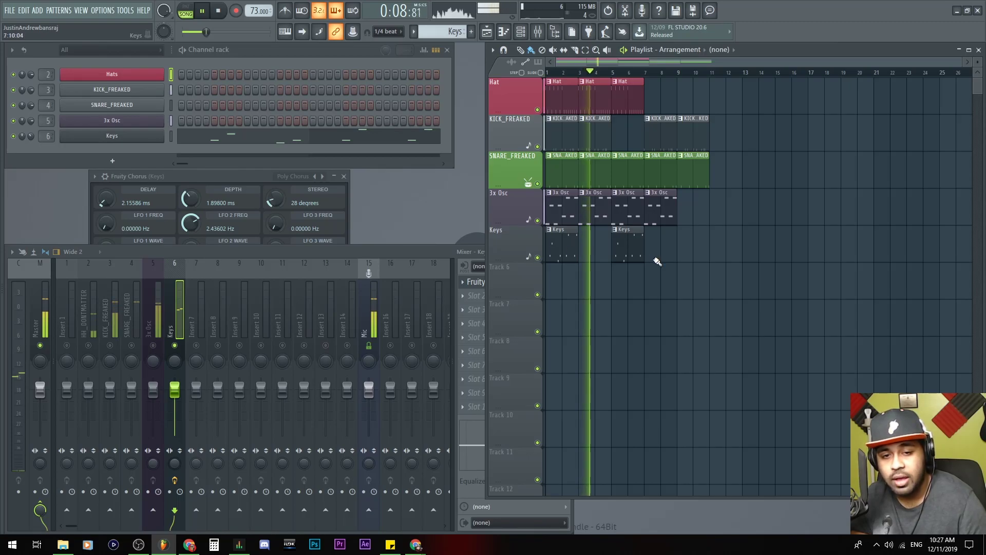
pyautogui.click(536, 254)
pyautogui.hotkey('ctrl', 'b')
pyautogui.moveTo(660, 240); pyautogui.dragTo(594, 240)
pyautogui.scroll(6, 595, 240)
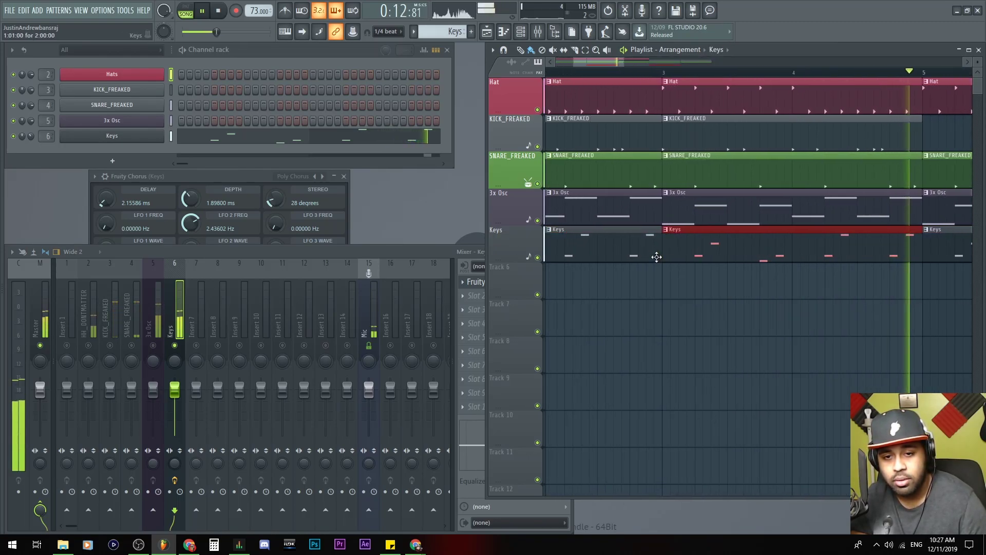
pyautogui.moveTo(712, 252); pyautogui.dragTo(696, 253)
pyautogui.click(689, 315)
pyautogui.scroll(-4, 689, 317)
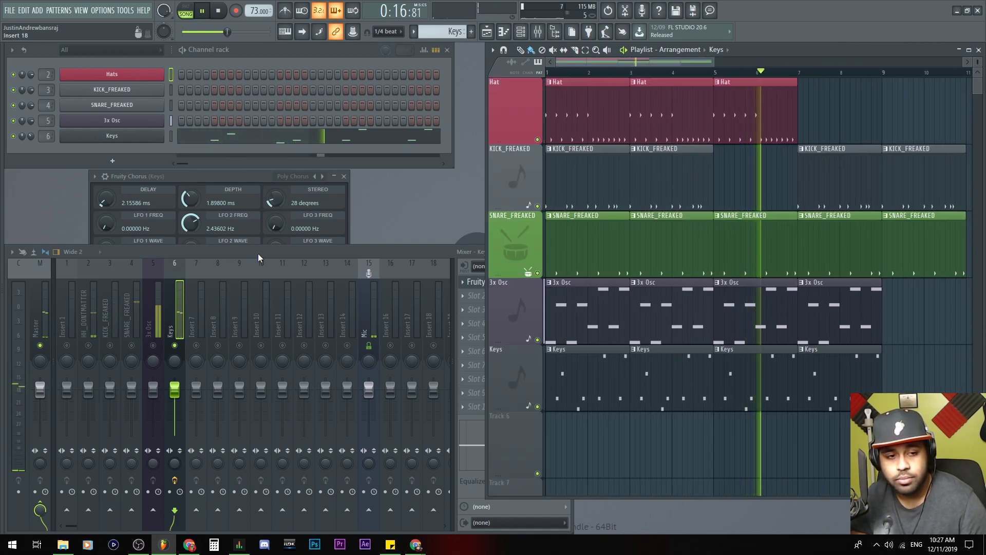
# Step: Compare the Keys sound during playback at different Fruity Chorus mix levels, such as 49% and 91%
pyautogui.click(172, 312)
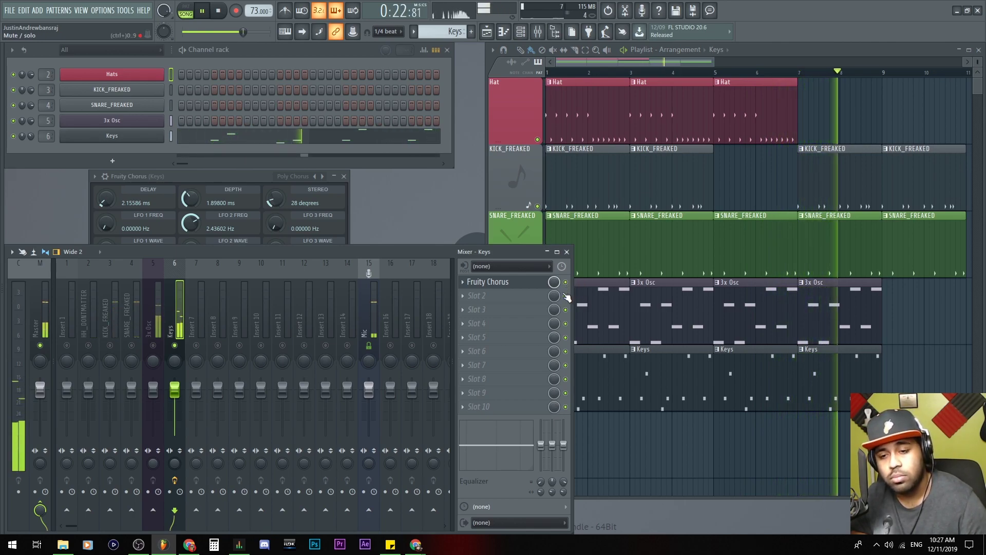
pyautogui.press('space')
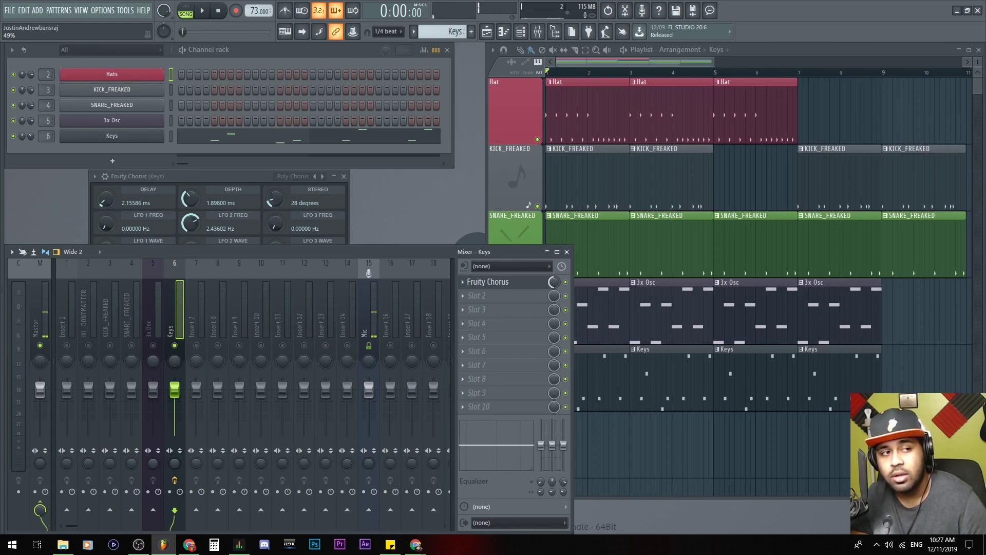
pyautogui.click(512, 282)
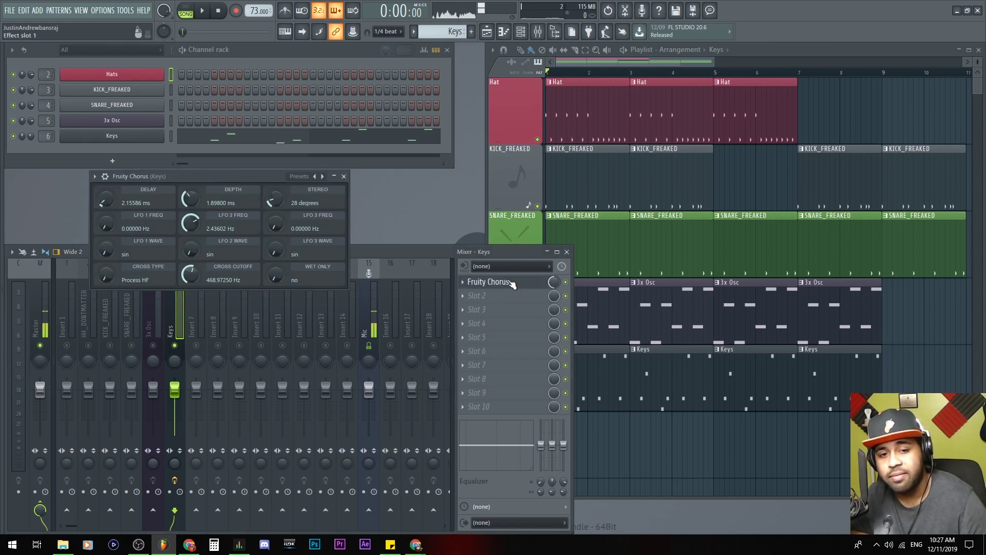
pyautogui.click(500, 255)
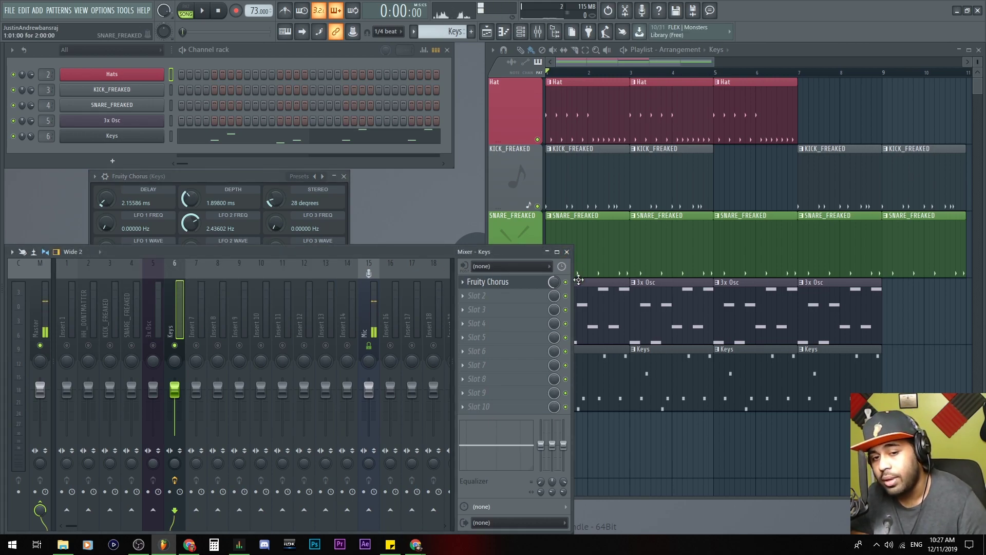
pyautogui.press('space')
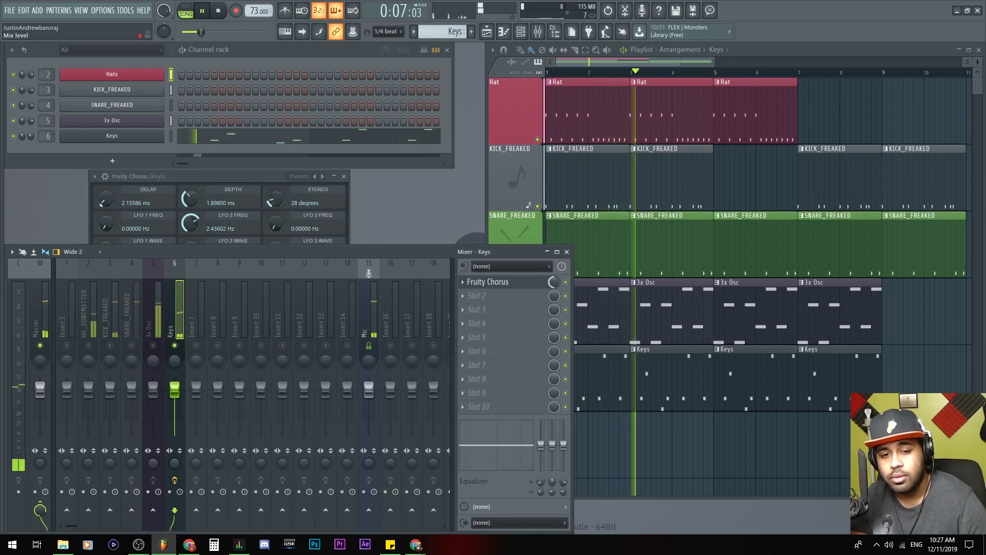
pyautogui.press('space')
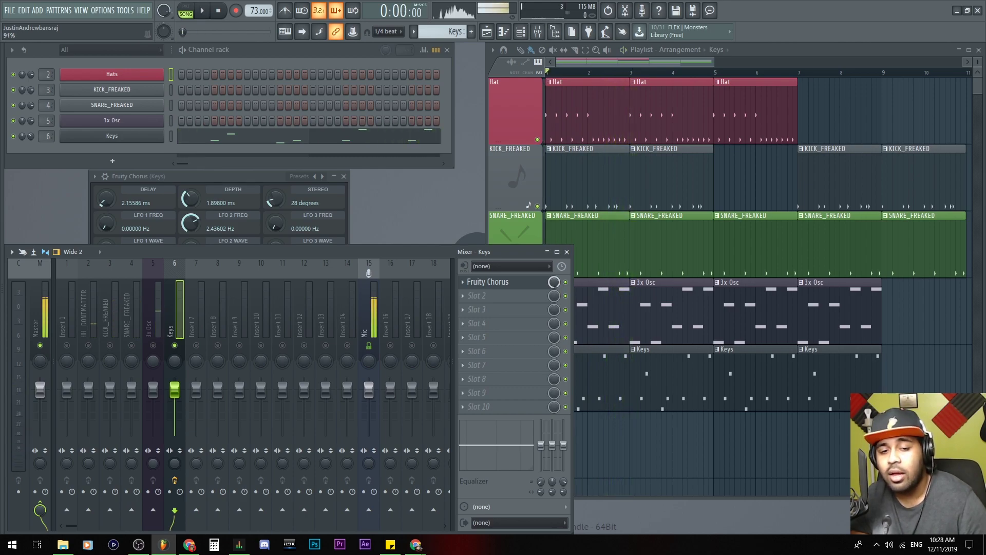
# Step: Replace Fruity Chorus on the Keys mixer track with Fruity Reeverb 2 and start playback
pyautogui.click(465, 286)
pyautogui.moveTo(472, 289)
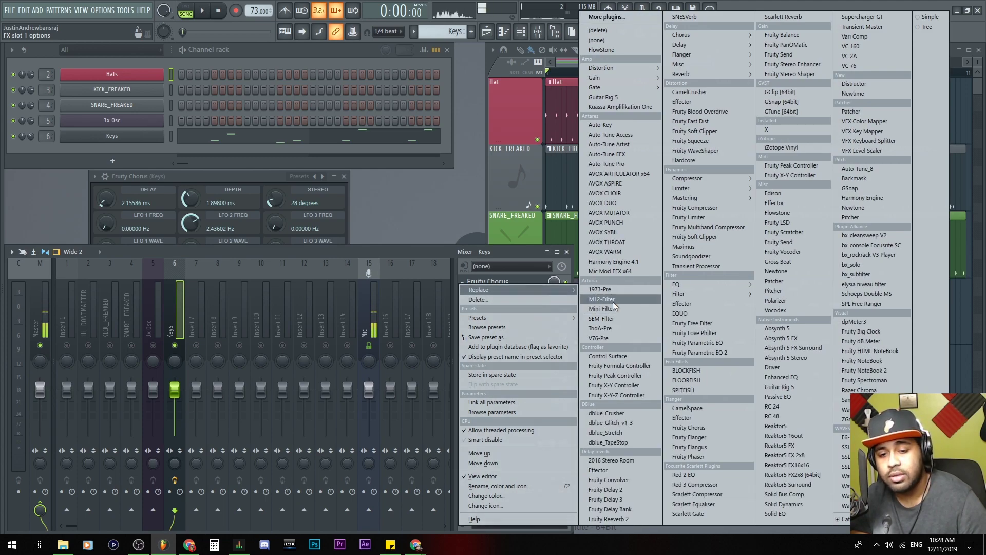
pyautogui.click(634, 520)
pyautogui.press('space')
pyautogui.moveTo(272, 177); pyautogui.dragTo(392, 186)
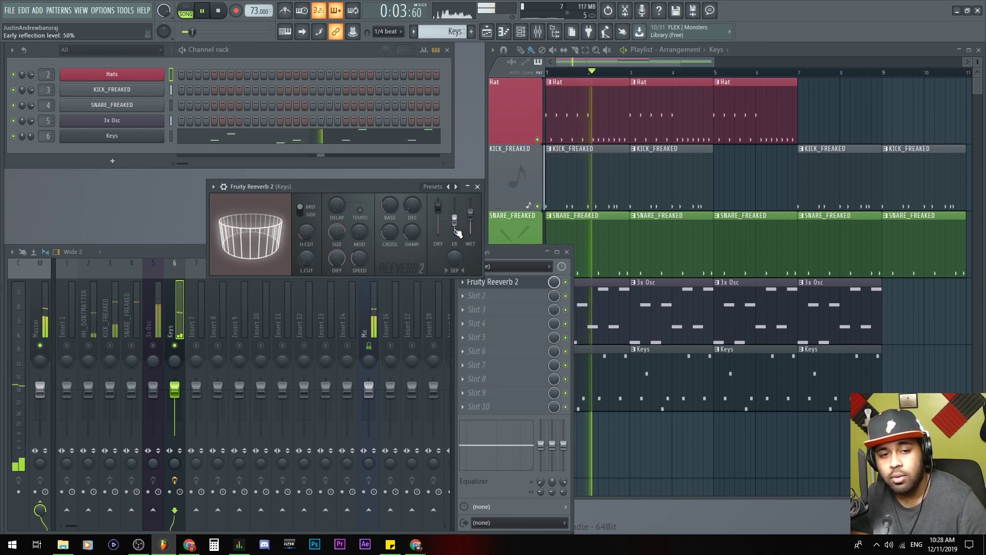
# Step: Increase the Fruity Reeverb 2 room size, adjust its decay, and set the stereo separation to 63%
pyautogui.moveTo(337, 232); pyautogui.dragTo(337, 218)
pyautogui.moveTo(287, 257); pyautogui.dragTo(258, 240)
pyautogui.moveTo(337, 232)
pyautogui.mouseDown()
pyautogui.moveTo(337, 205)
pyautogui.moveTo(337, 212)
pyautogui.mouseUp()
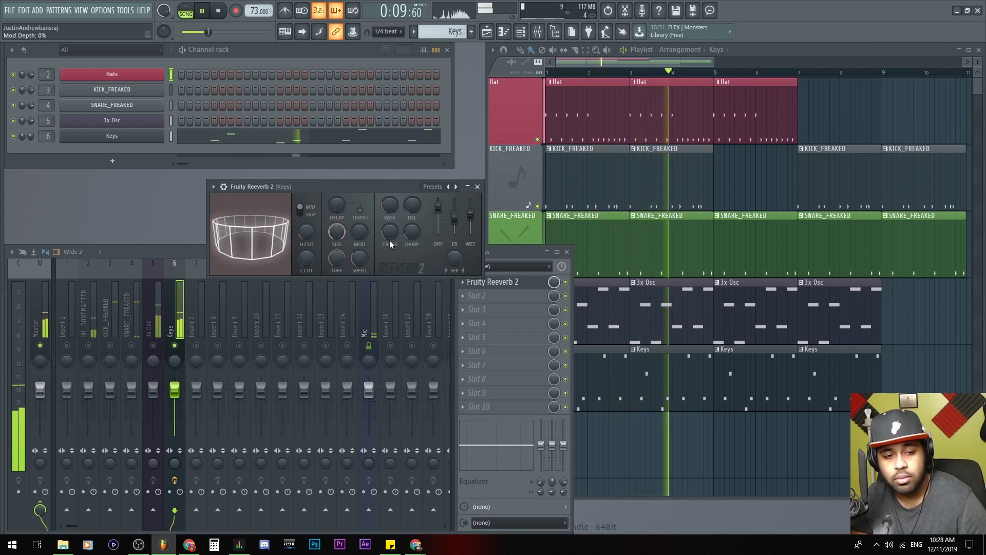
pyautogui.moveTo(412, 206); pyautogui.dragTo(413, 202)
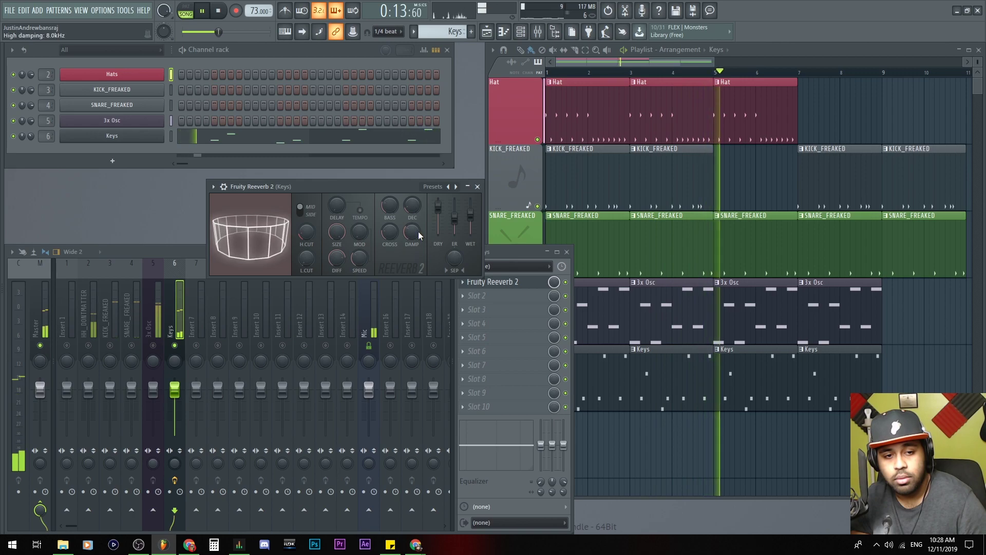
pyautogui.moveTo(412, 209); pyautogui.dragTo(409, 214)
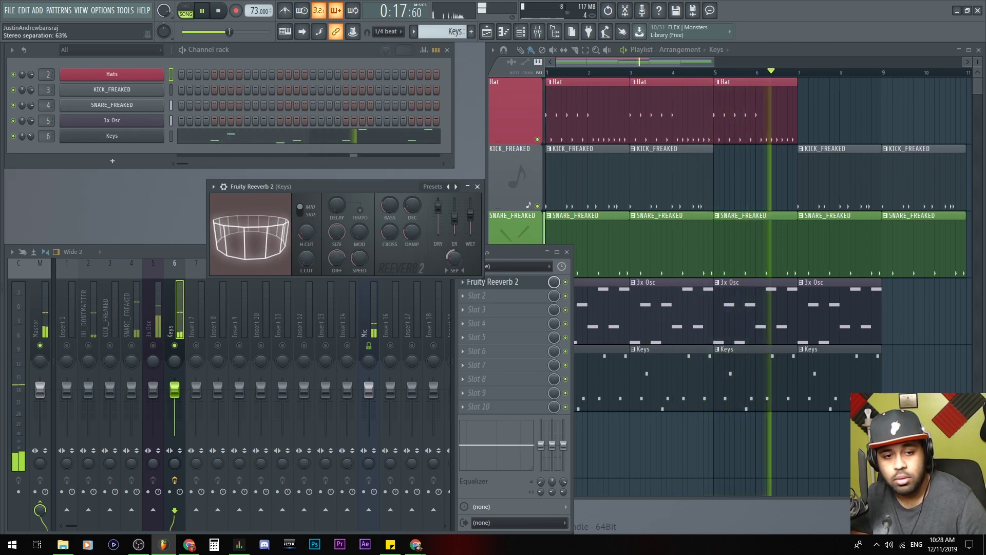
# Step: Compare the Keys sound at different Fruity Reeverb 2 mix levels, such as 69% and 18%, with playback running
pyautogui.click(511, 283)
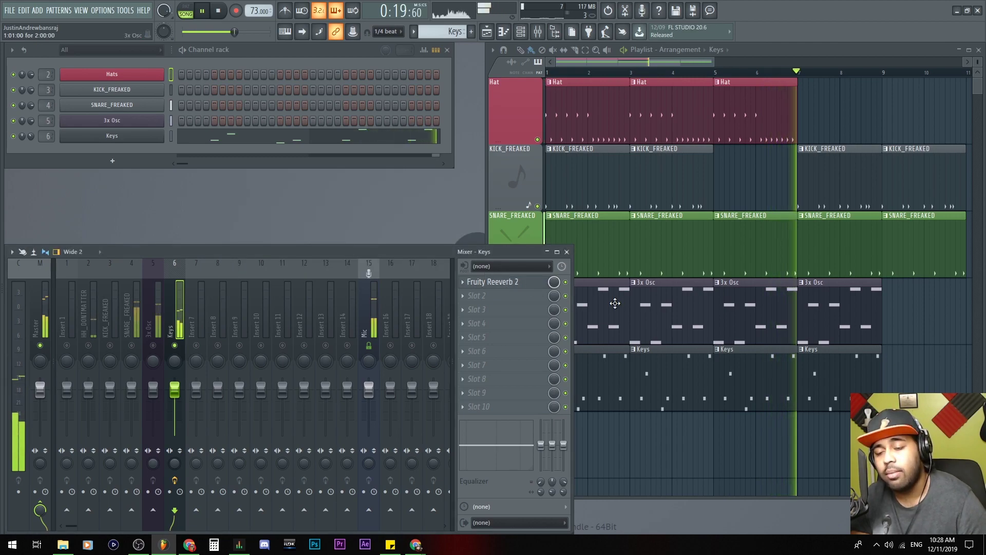
pyautogui.moveTo(554, 282); pyautogui.dragTo(554, 293)
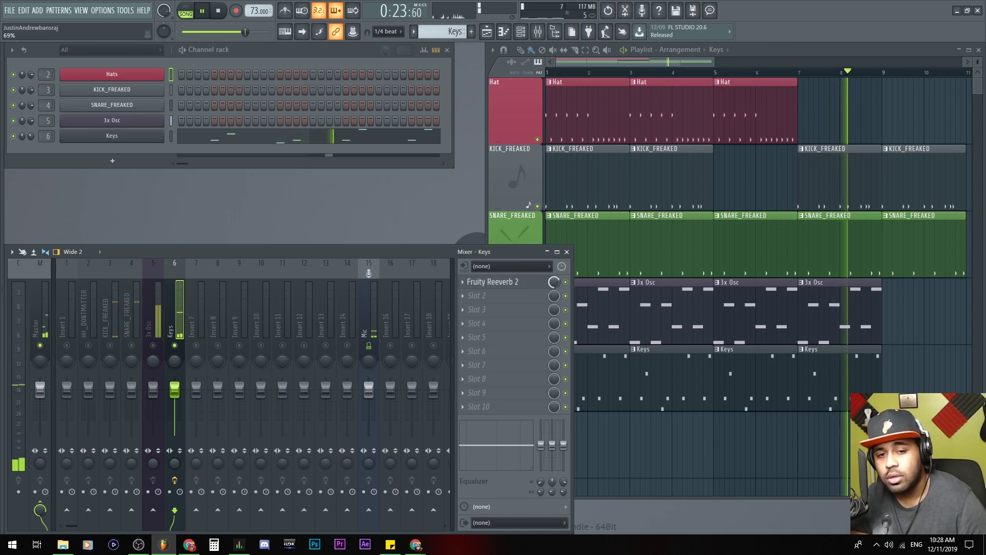
pyautogui.moveTo(556, 283); pyautogui.dragTo(555, 291)
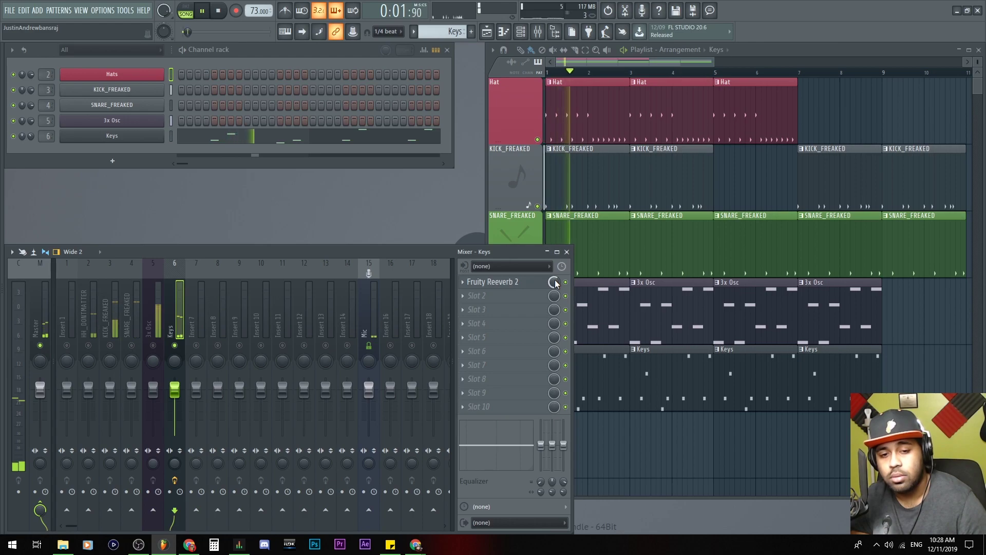
pyautogui.moveTo(555, 284)
pyautogui.mouseDown()
pyautogui.moveTo(555, 298)
pyautogui.moveTo(551, 283)
pyautogui.mouseUp()
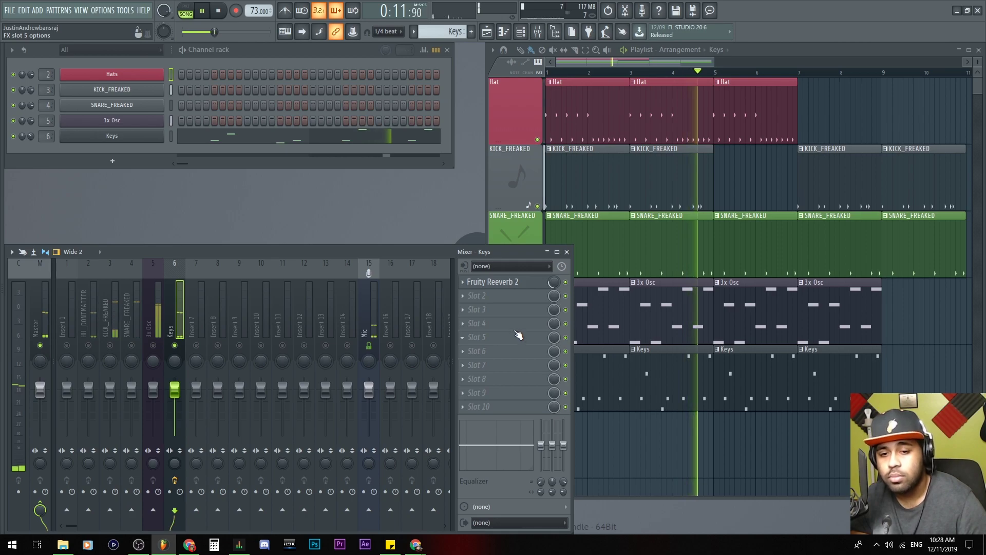
pyautogui.press('space')
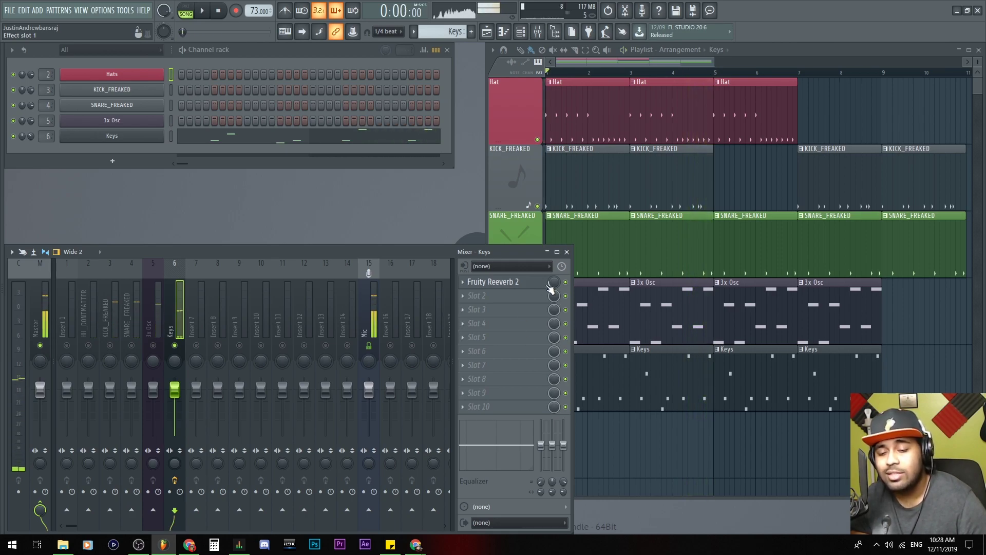
pyautogui.moveTo(551, 285); pyautogui.dragTo(551, 282)
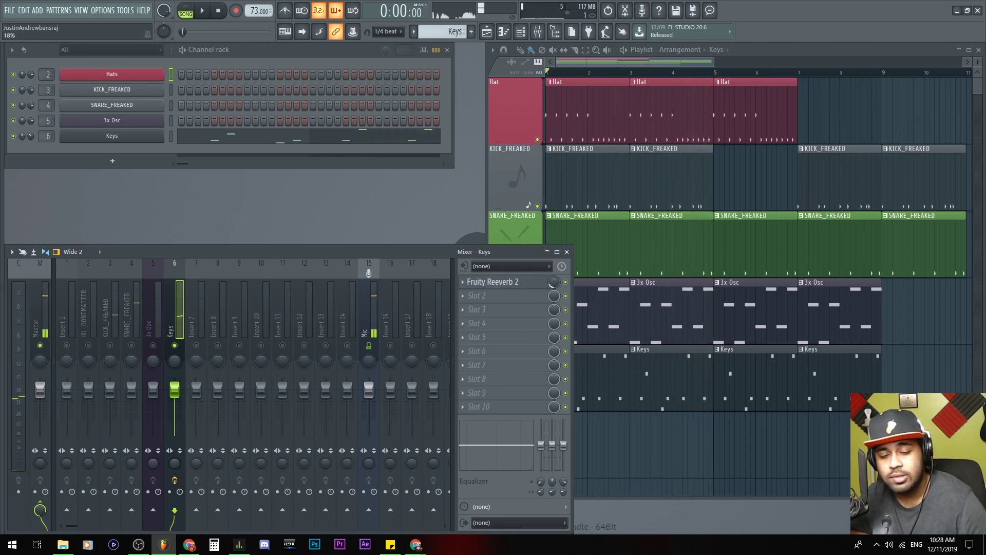
# Step: Replace Fruity Reeverb 2 in the first effect slot of the Keys mixer track with Fruity Parametric EQ 2
pyautogui.click(465, 288)
pyautogui.click(486, 297)
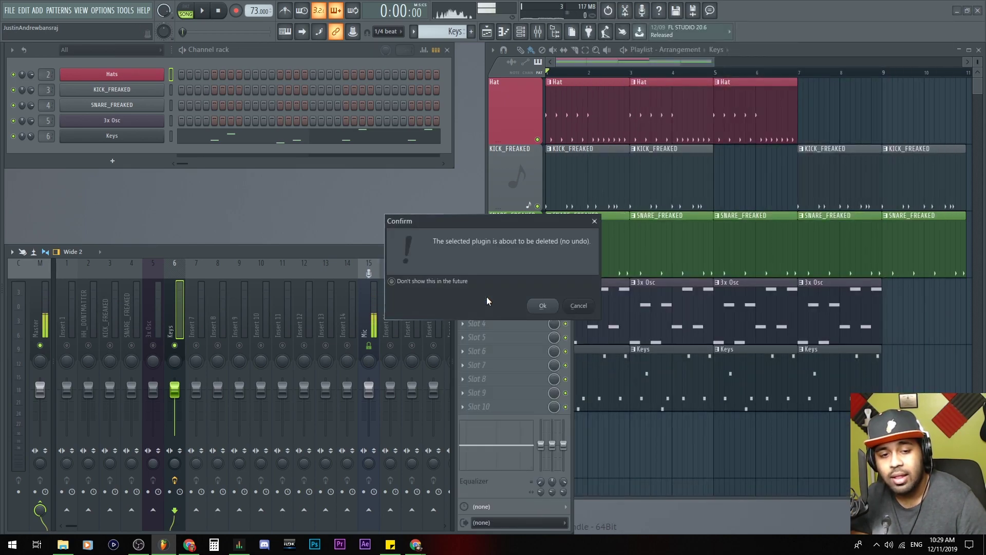
pyautogui.click(545, 306)
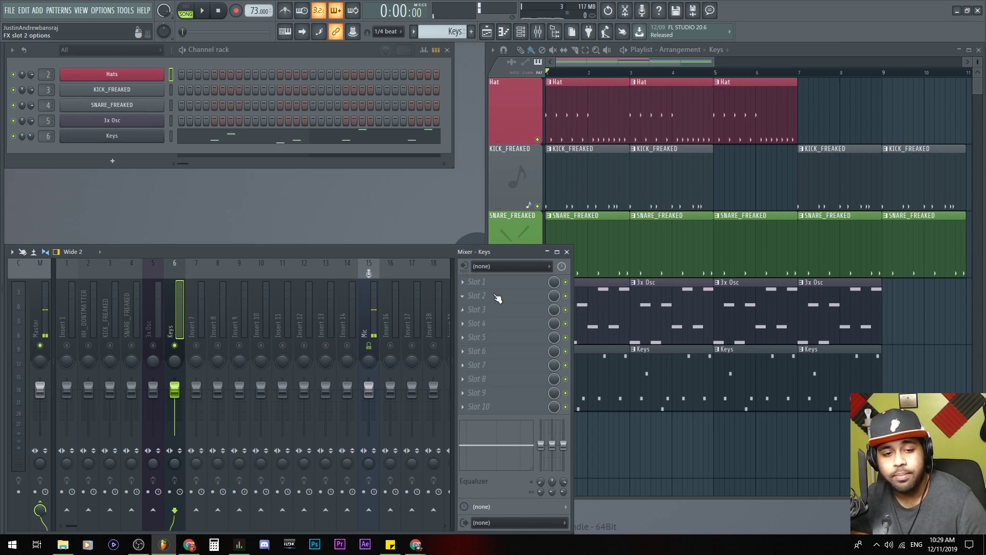
pyautogui.click(507, 283)
pyautogui.moveTo(699, 288)
pyautogui.click(794, 314)
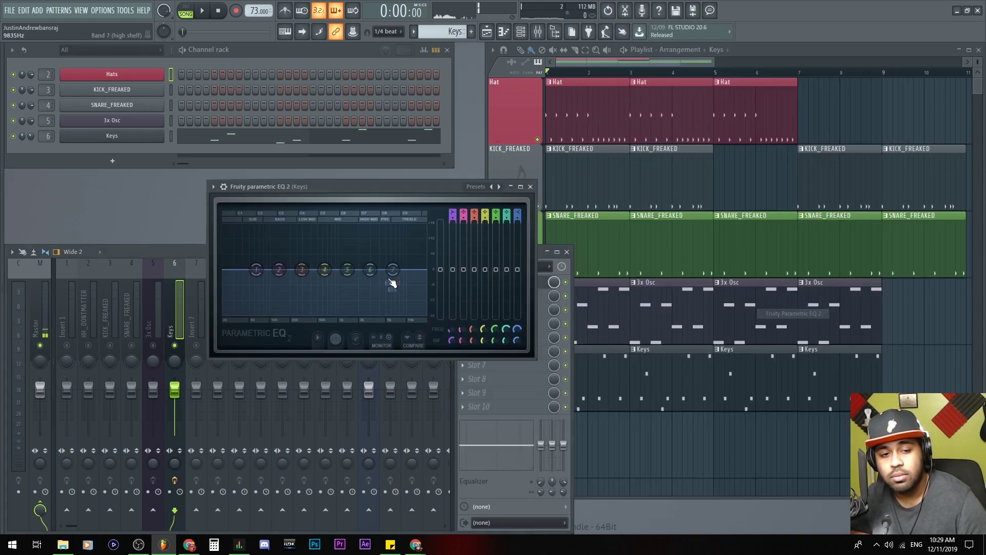
# Step: Boost bands 6 and 5 of the Keys EQ around the mids and high mids, starting playback to hear the change
pyautogui.moveTo(370, 269); pyautogui.dragTo(334, 248)
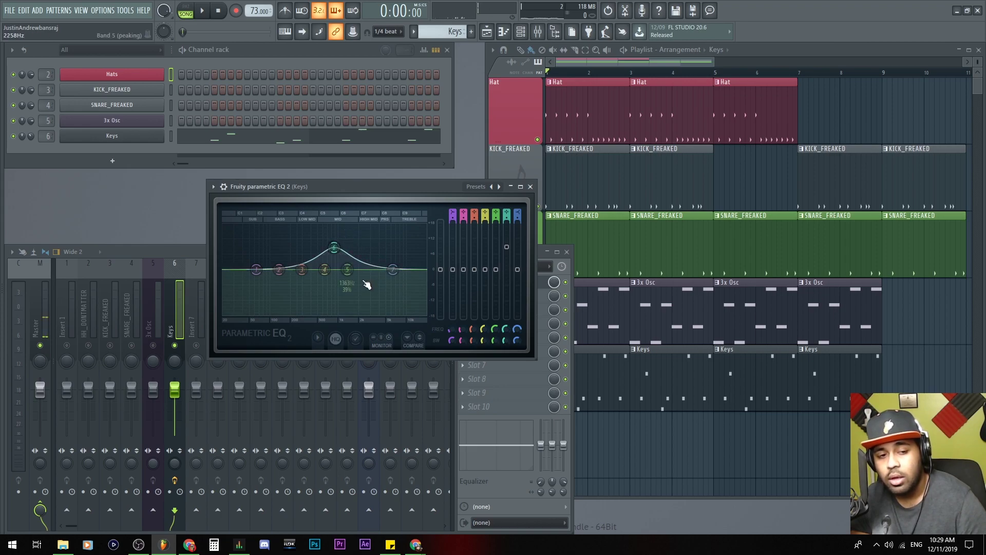
pyautogui.press('space')
pyautogui.moveTo(379, 254); pyautogui.dragTo(363, 253)
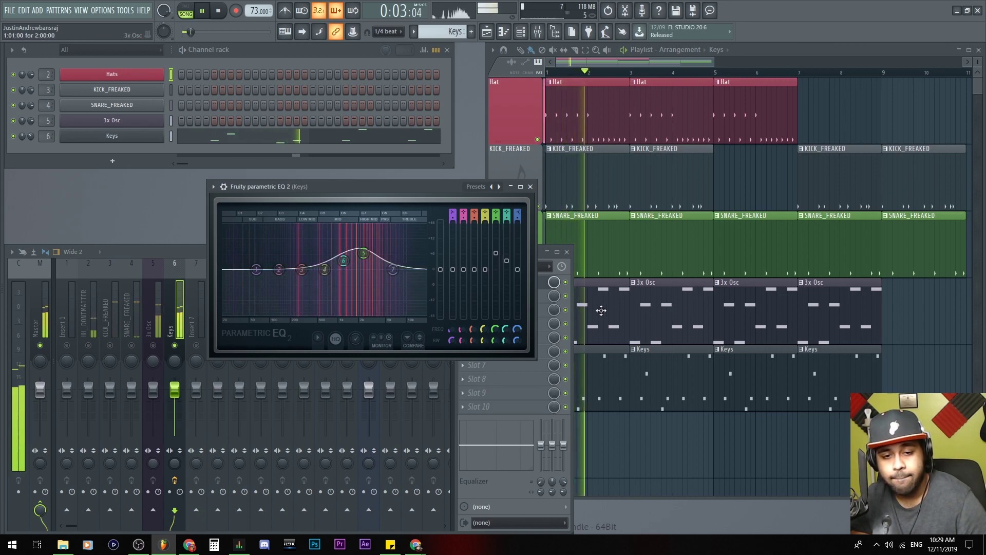
# Step: Add Fruity Delay 2 and Fruity Reeverb 2 below the EQ on the Keys track, close the plugin editors and stop playback
pyautogui.click(543, 284)
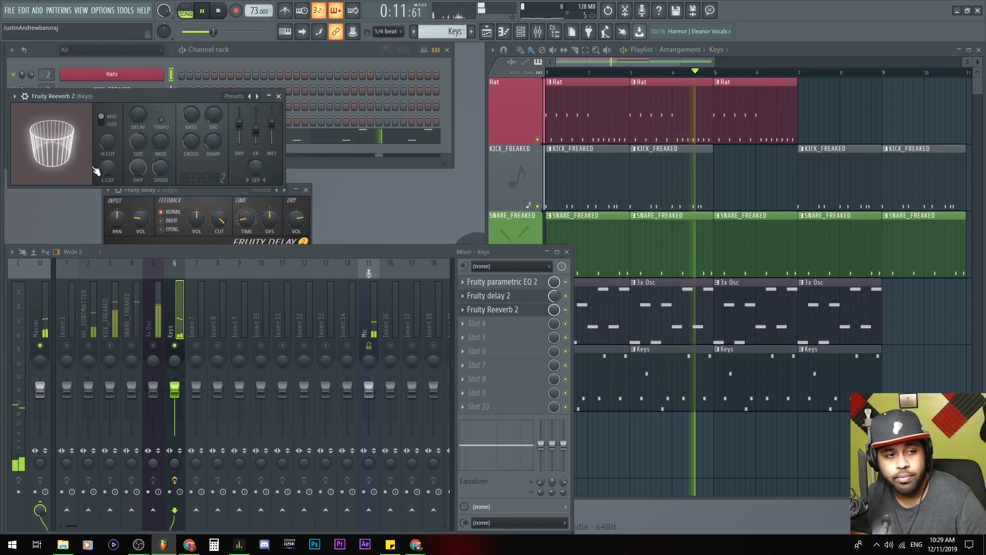
pyautogui.click(495, 296)
pyautogui.click(495, 311)
pyautogui.press('space')
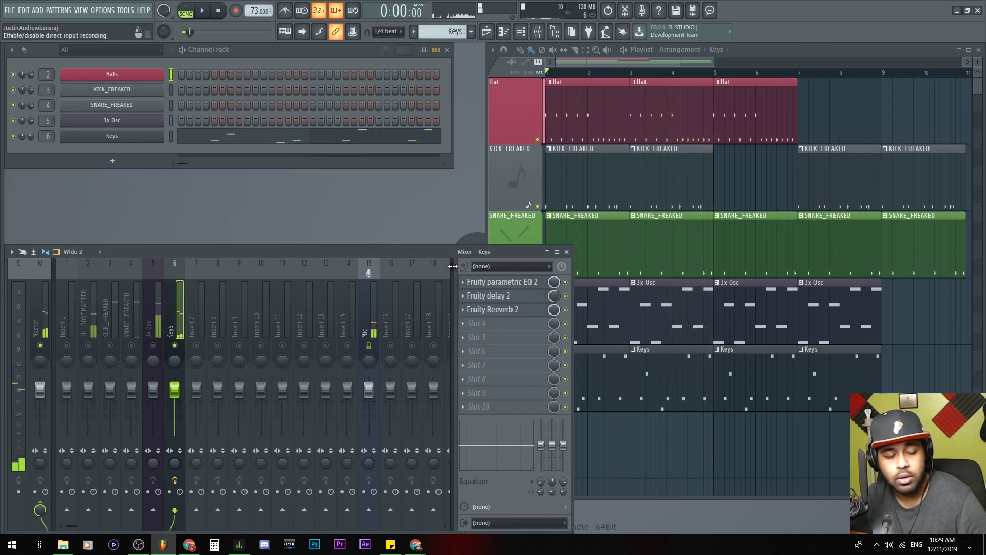
# Step: Resize the mixer window to a shorter height and reselect the Keys track after viewing the empty Insert 9
pyautogui.moveTo(238, 245); pyautogui.dragTo(248, 388)
pyautogui.moveTo(248, 351); pyautogui.dragTo(286, 272)
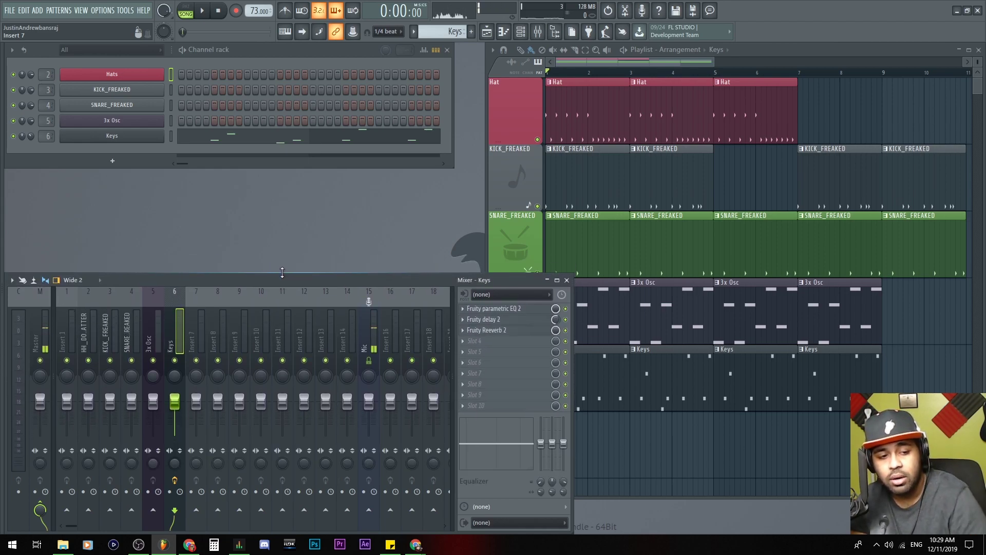
pyautogui.click(234, 349)
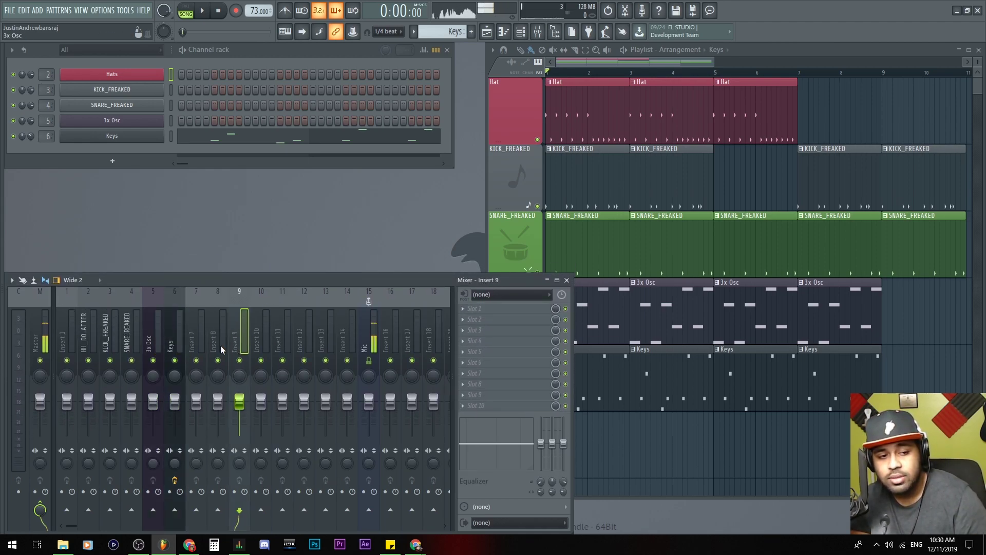
pyautogui.click(178, 342)
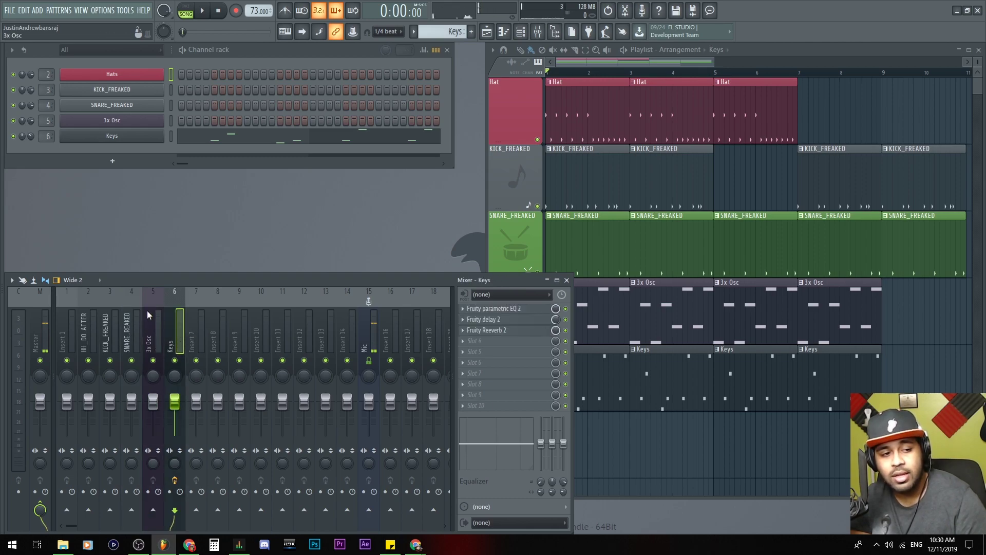
# Step: Preview the Wide, Compact and Extra large mixer layouts, and restore the Wide 2 layout
pyautogui.click(73, 281)
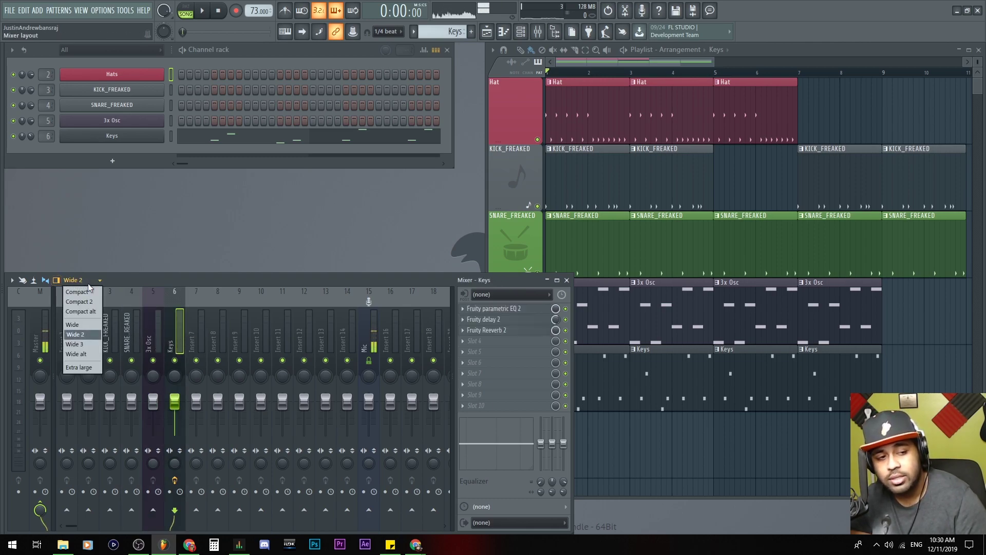
pyautogui.click(90, 323)
pyautogui.click(87, 282)
pyautogui.click(93, 293)
pyautogui.click(92, 282)
pyautogui.click(83, 335)
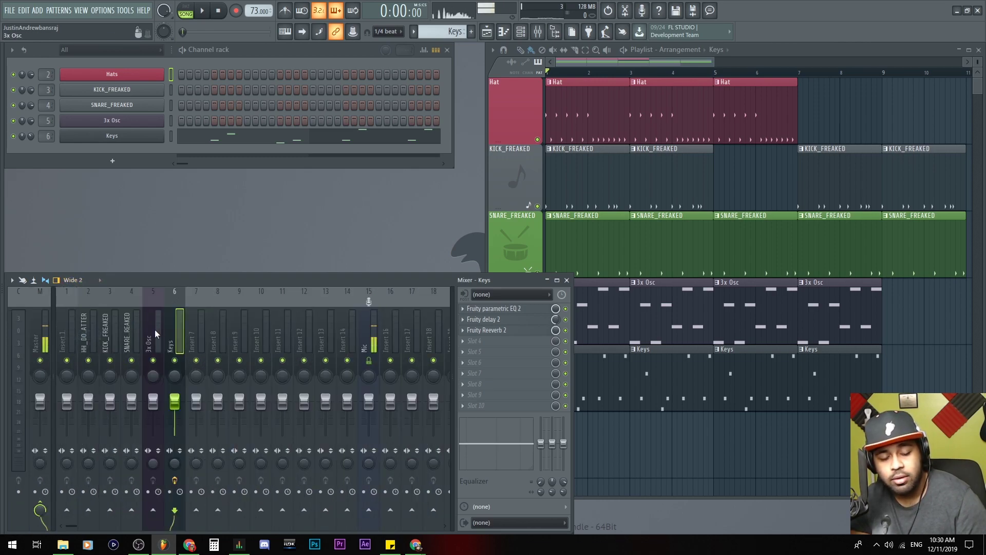
pyautogui.click(81, 282)
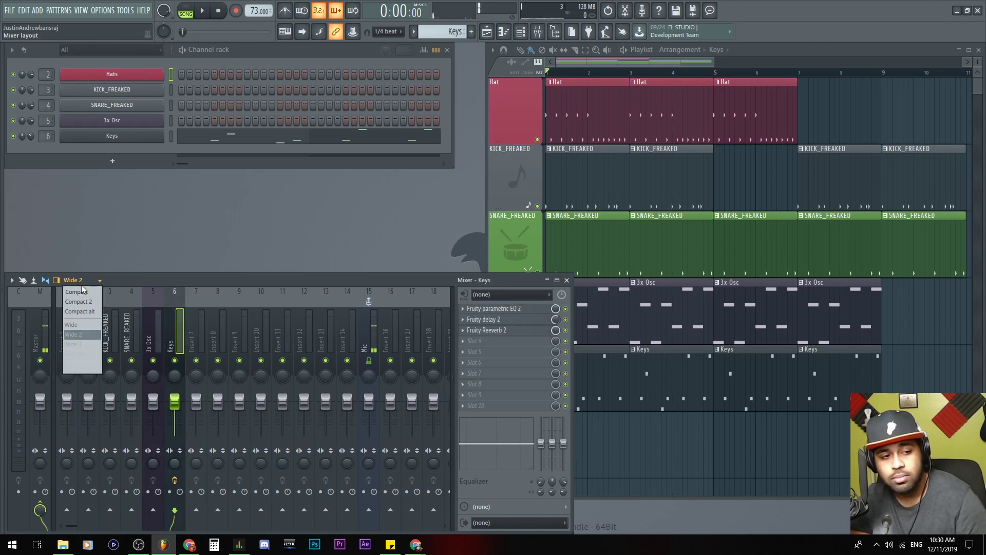
pyautogui.click(89, 367)
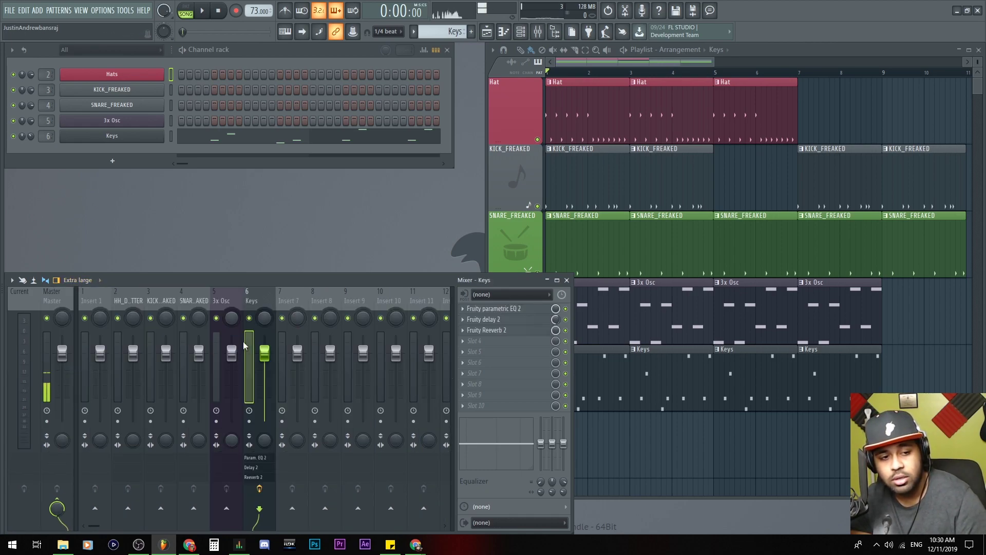
pyautogui.click(81, 286)
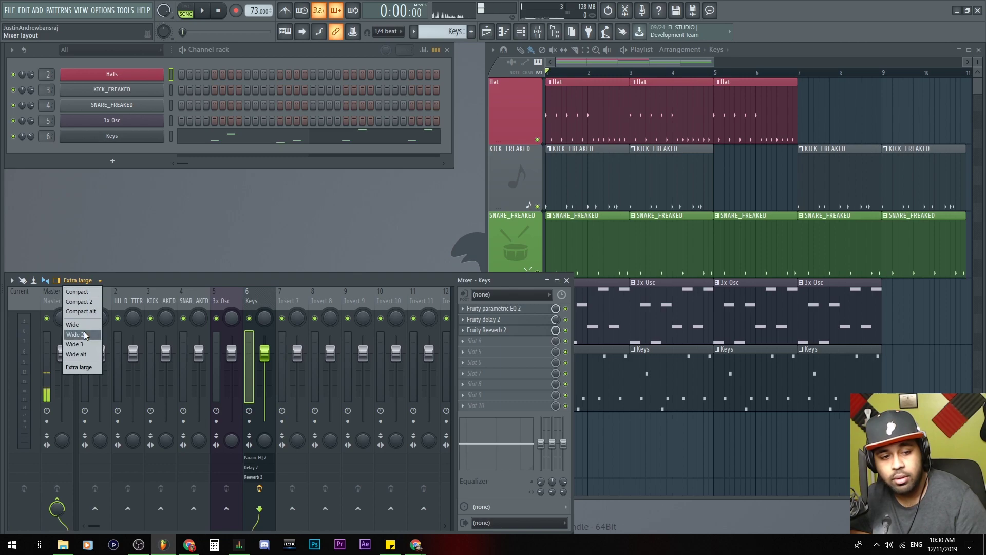
pyautogui.click(84, 331)
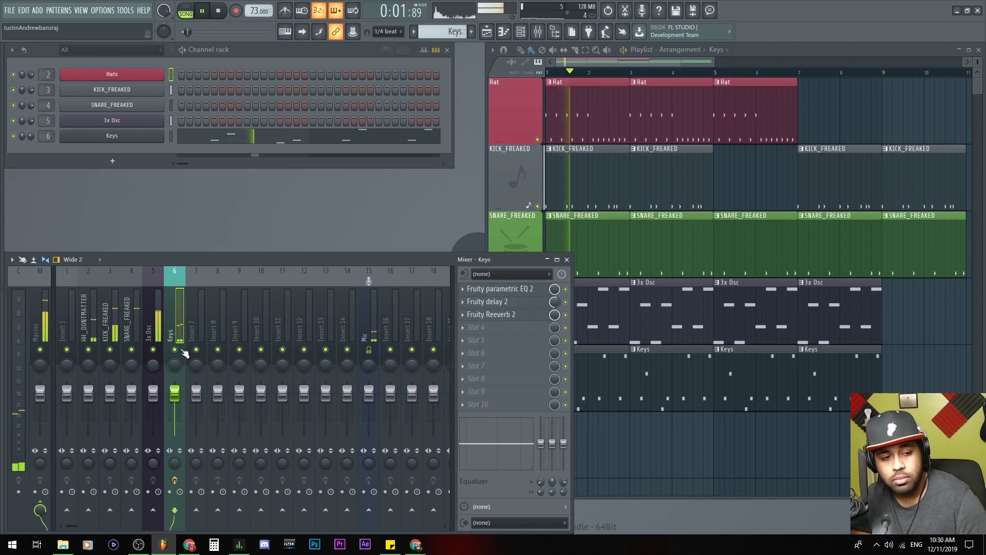
# Step: Mute and unmute the Keys mixer track during playback to compare the mix, and stop playback
pyautogui.click(177, 350)
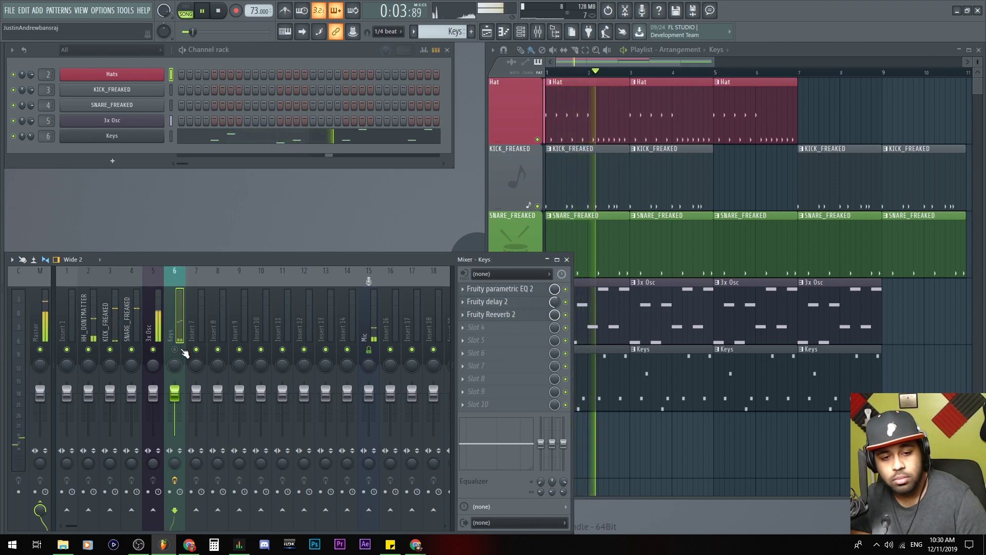
pyautogui.click(175, 350)
pyautogui.press('space')
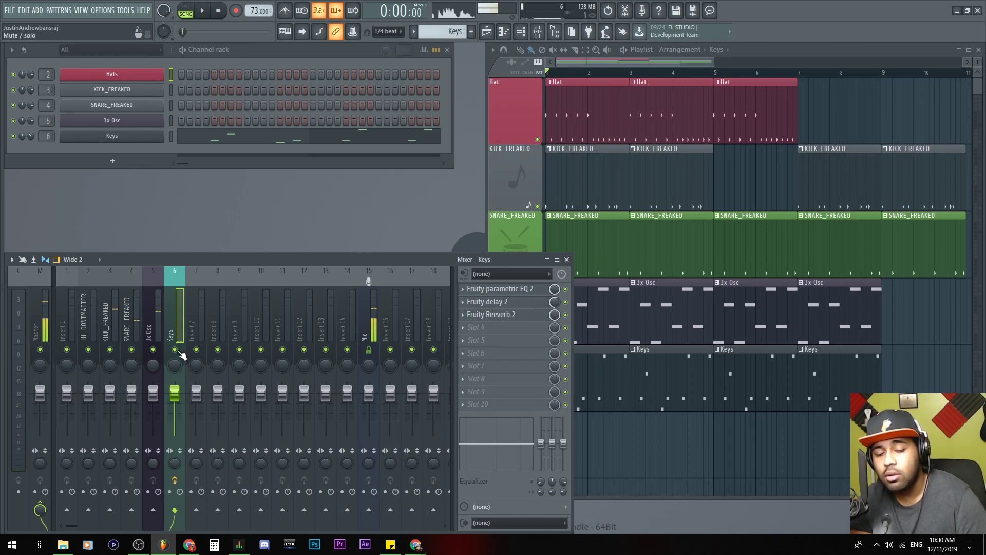
# Step: Solo the Keys track and the 3x Osc track in turn during playback, restore all tracks and stop
pyautogui.rightClick(177, 350)
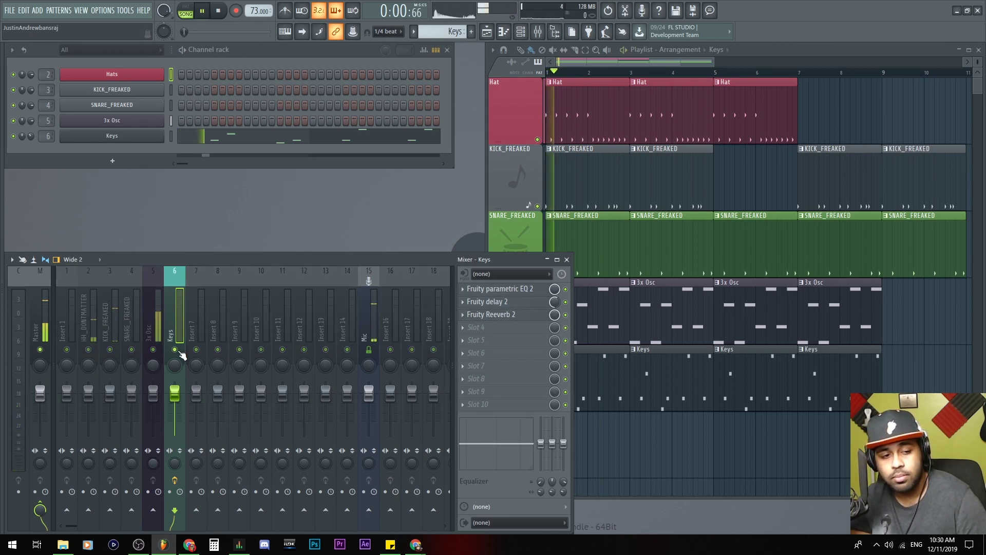
pyautogui.rightClick(153, 350)
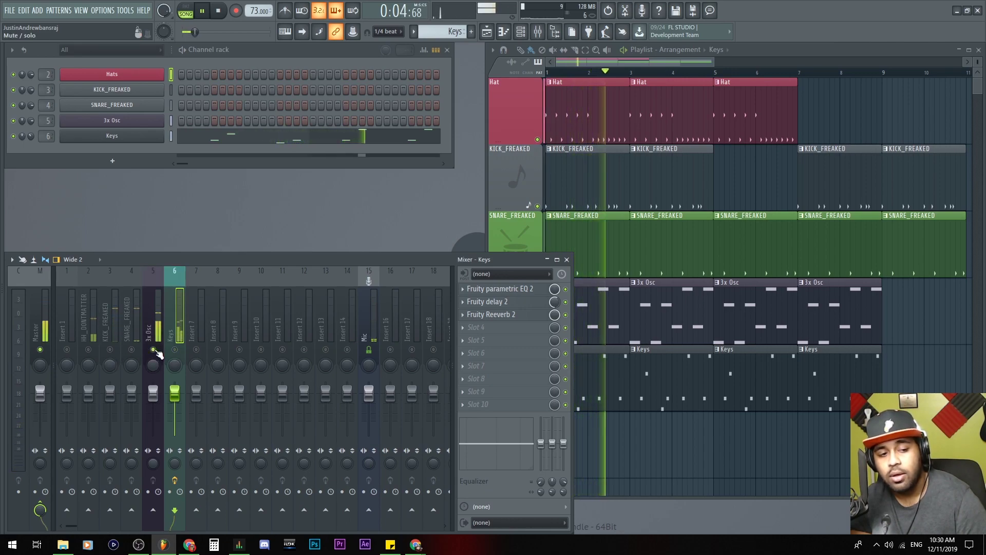
pyautogui.rightClick(153, 350)
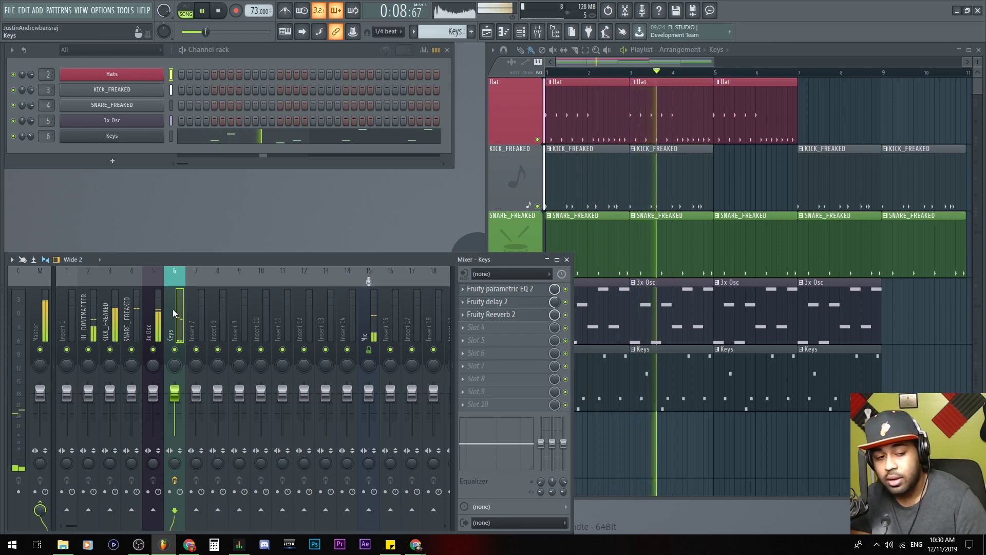
pyautogui.press('space')
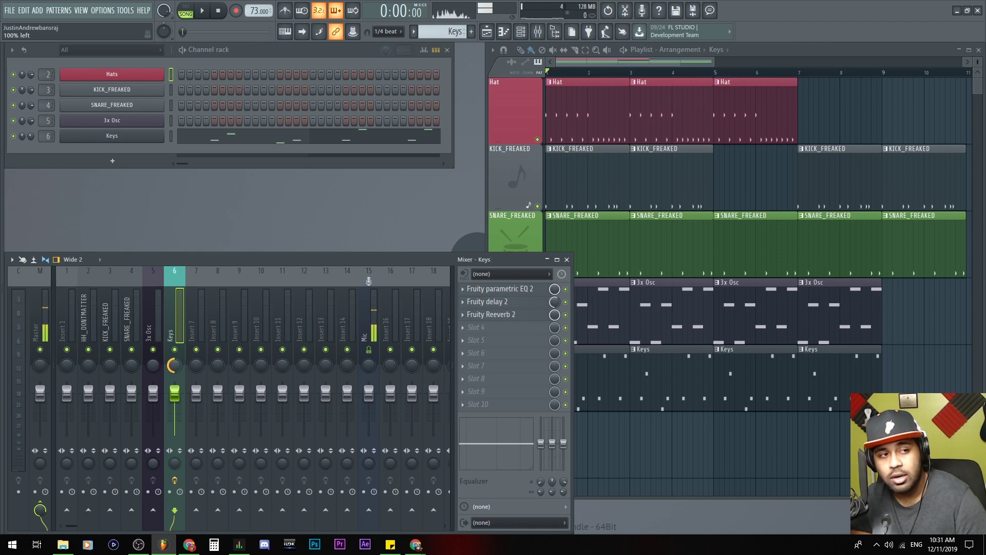
# Step: Try panning the 3x Osc mixer track to the right during playback, recentre its panning and stop playback
pyautogui.press('space')
pyautogui.moveTo(154, 369); pyautogui.dragTo(154, 331)
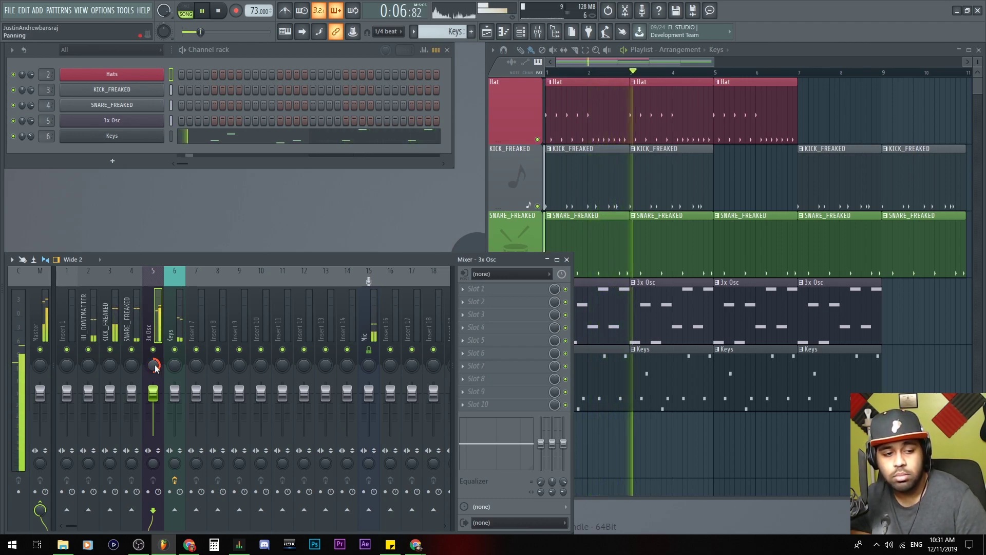
pyautogui.keyDown('alt'); pyautogui.click(155, 365); pyautogui.keyUp('alt')
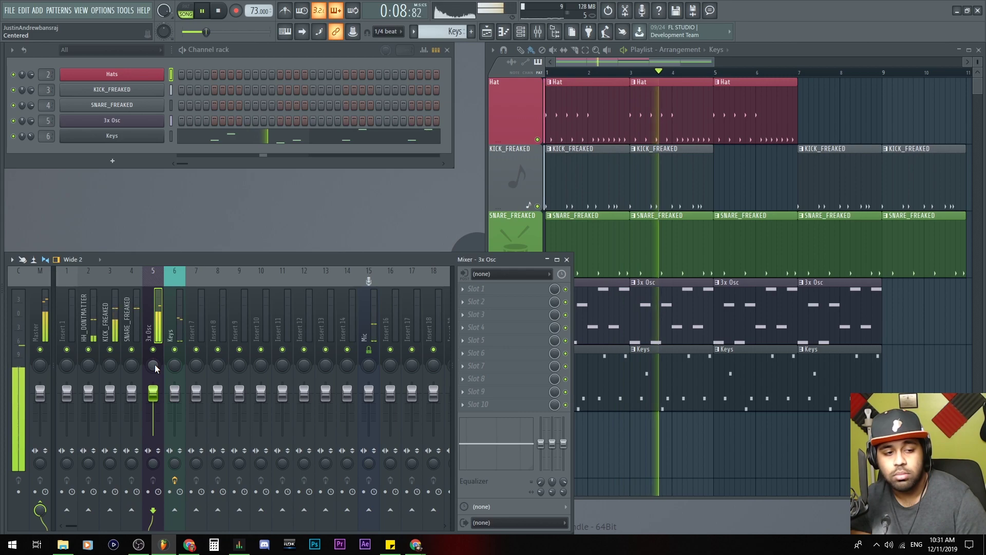
pyautogui.press('space')
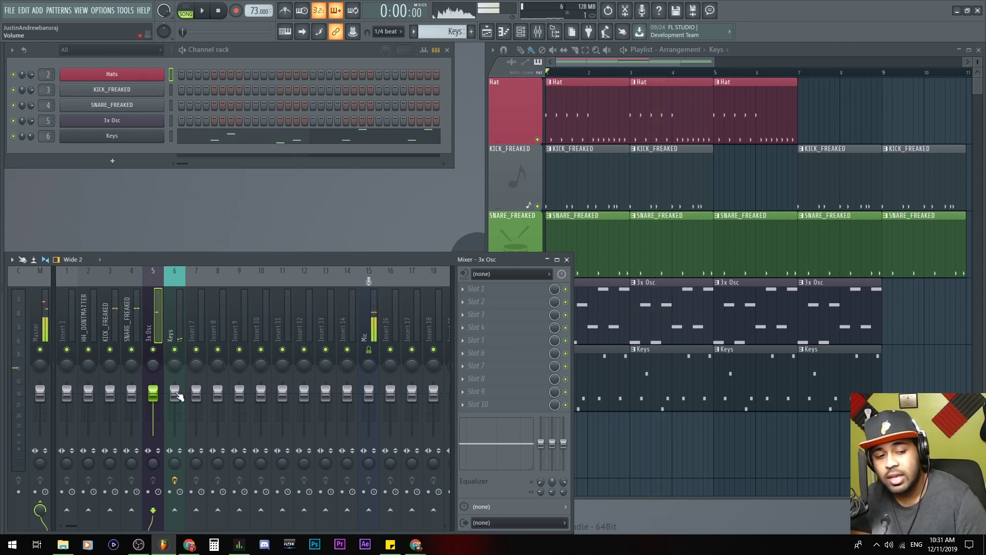
# Step: Balance the mix during playback by lowering the HH_DONTMATTER, SNARE_FREAKED, 3x Osc and Keys mixer track volumes
pyautogui.moveTo(174, 393); pyautogui.dragTo(175, 414)
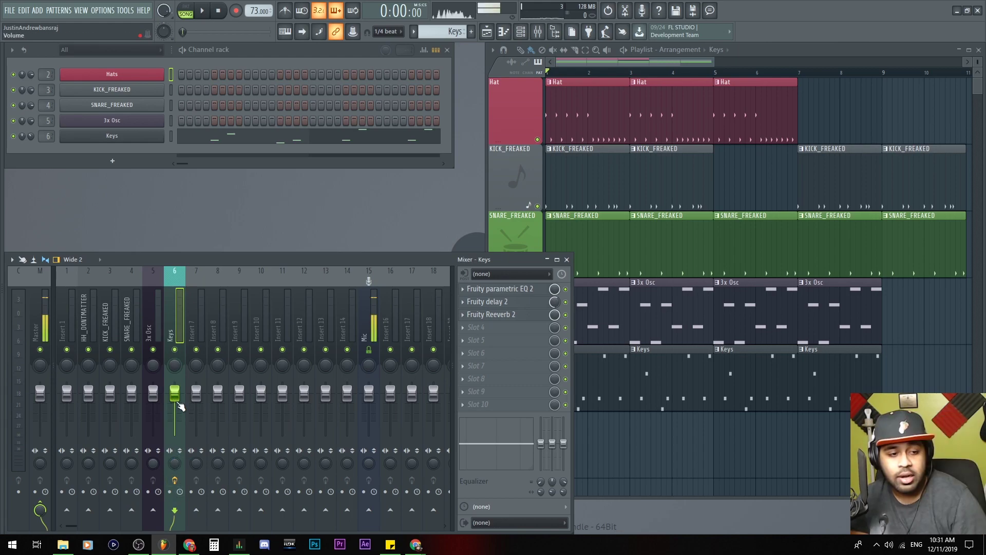
pyautogui.moveTo(175, 433); pyautogui.dragTo(181, 322)
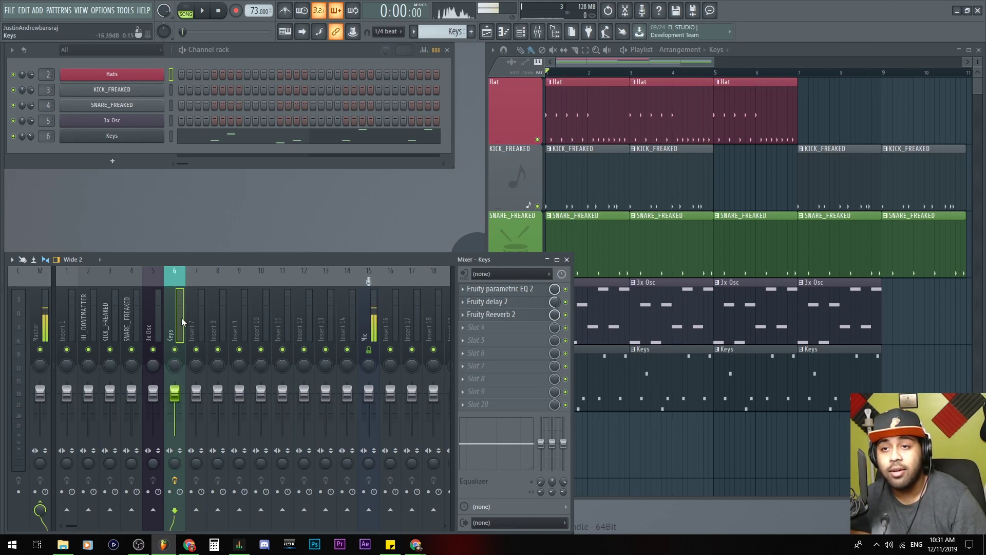
pyautogui.press('space')
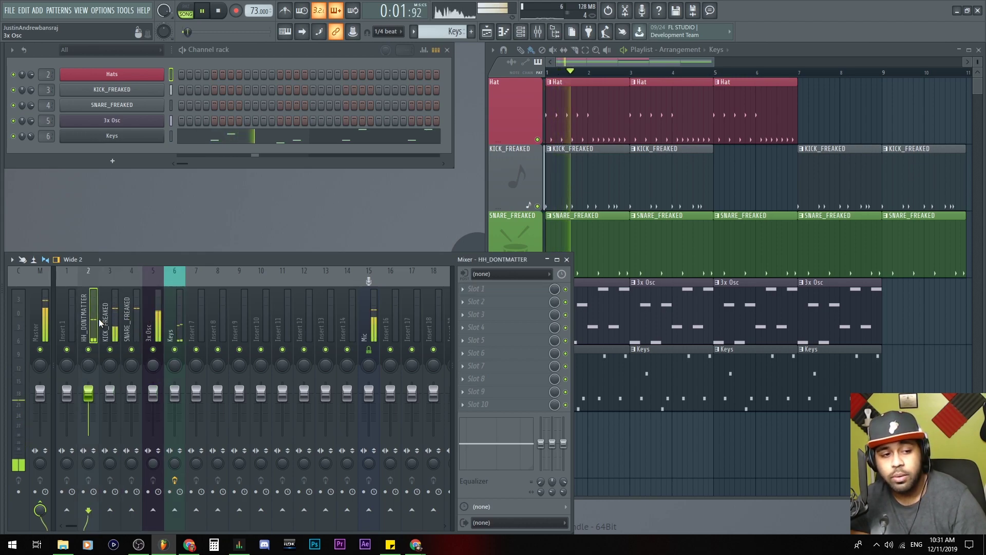
pyautogui.click(91, 402)
pyautogui.moveTo(90, 402); pyautogui.dragTo(91, 407)
pyautogui.moveTo(152, 393); pyautogui.dragTo(131, 395)
pyautogui.click(175, 393)
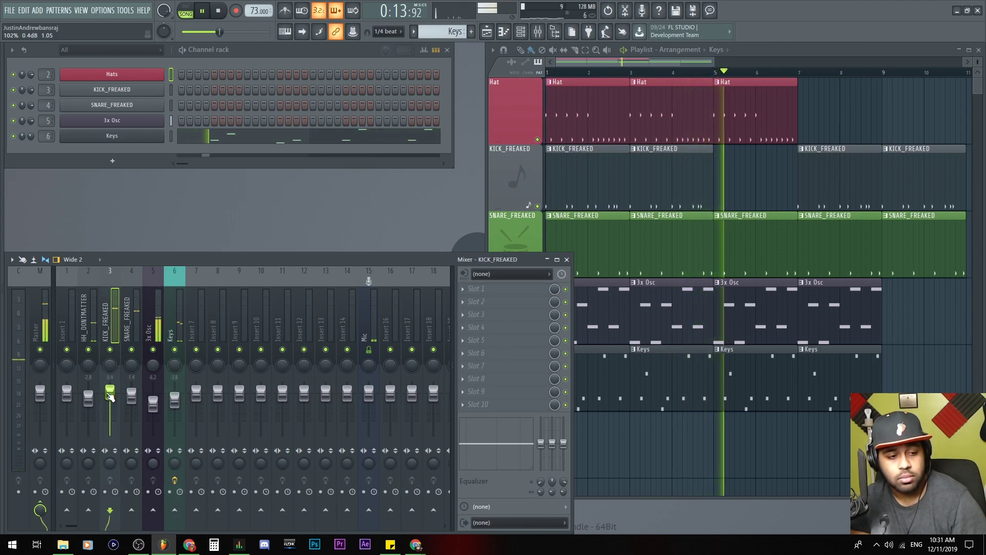
# Step: Raise the KICK_FREAKED mixer volume slightly, lower 3x Osc a little further, and replay the song to check the balance
pyautogui.moveTo(109, 394); pyautogui.dragTo(110, 390)
pyautogui.press('space')
pyautogui.press('space')
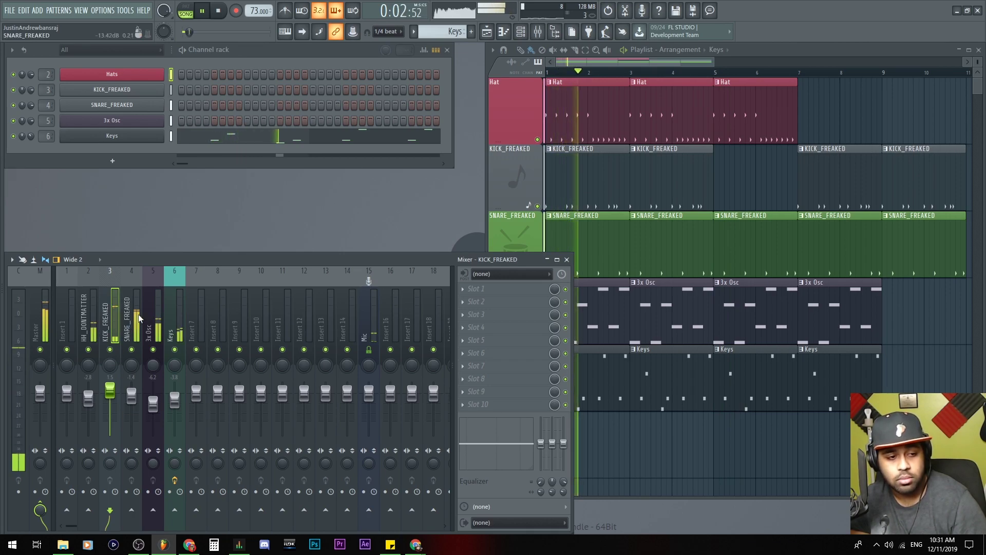
pyautogui.press('space')
# Step: Pan the Keys mixer track right, compare its swapped left and right channels during playback, and restore the swap and centred panning
pyautogui.click(176, 322)
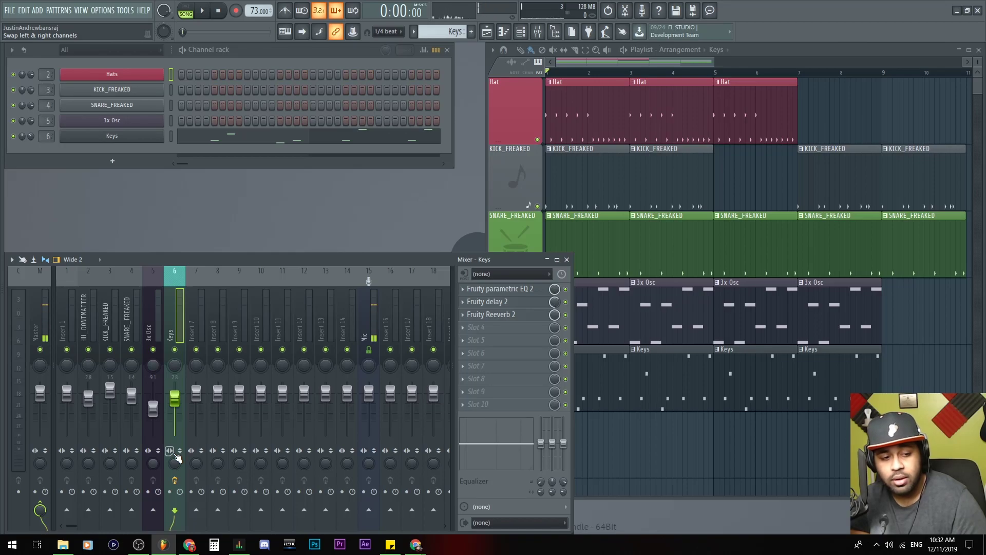
pyautogui.press('space')
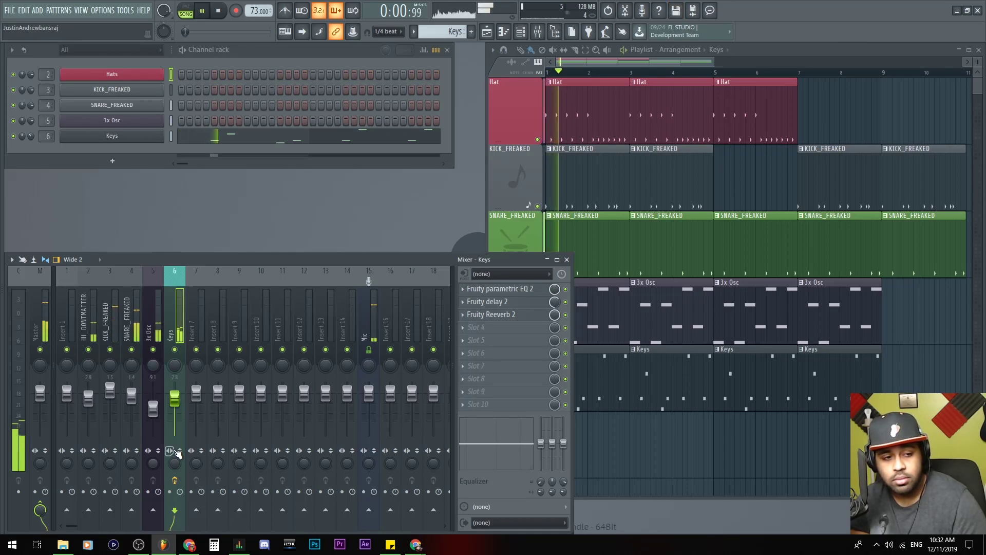
pyautogui.moveTo(175, 365); pyautogui.dragTo(174, 350)
pyautogui.click(170, 451)
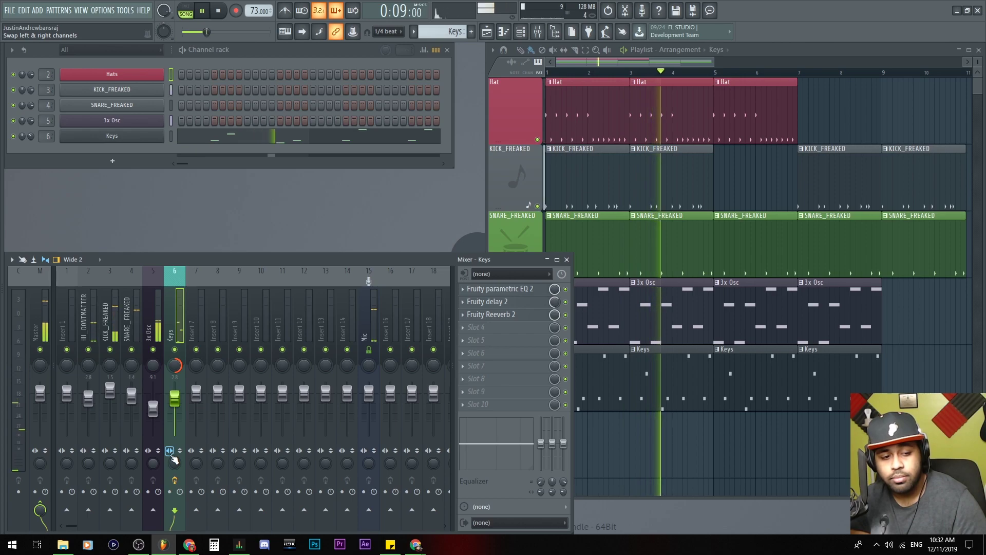
pyautogui.press('space')
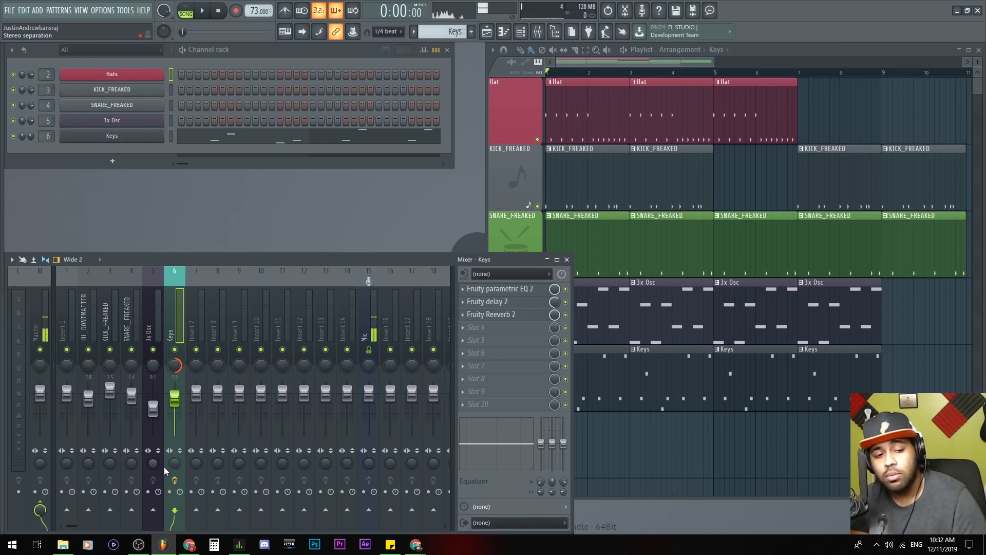
pyautogui.press('space')
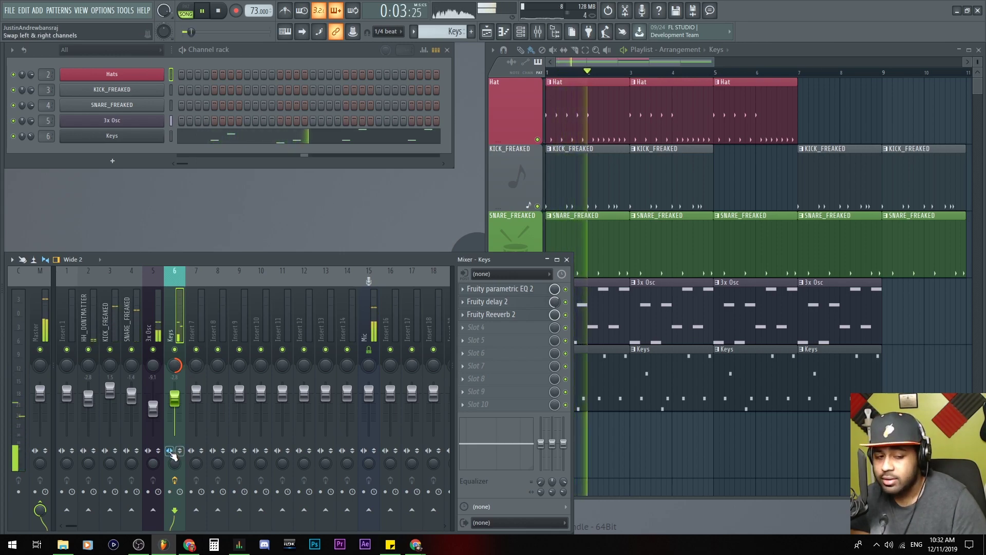
pyautogui.press('space')
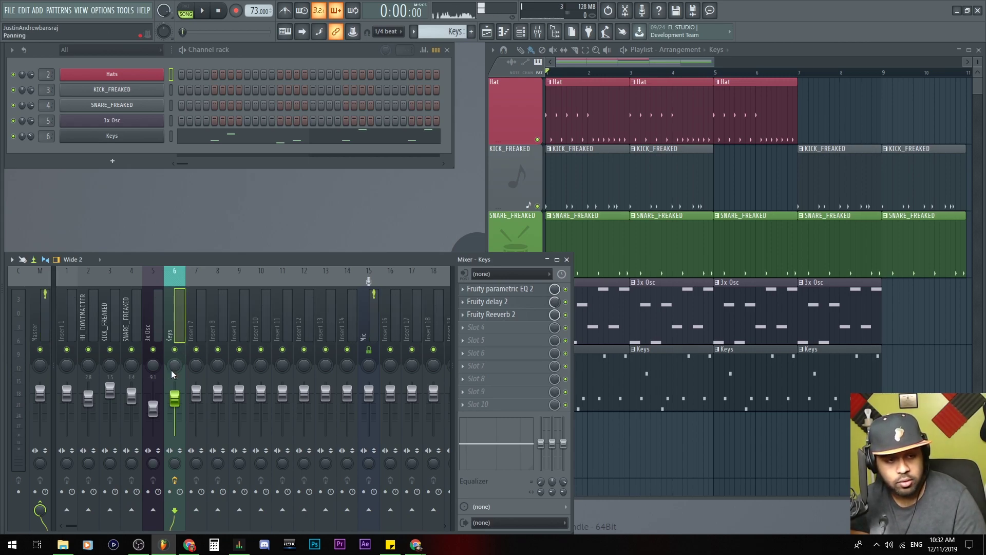
# Step: Play the song with the mixer meters in waveform view, stop playback and restore the normal meters
pyautogui.press('space')
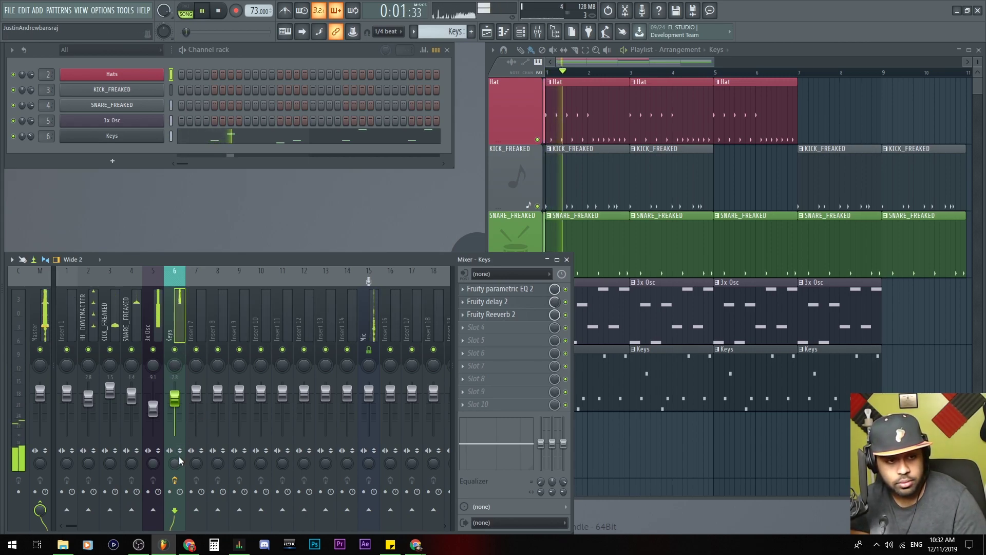
pyautogui.press('space')
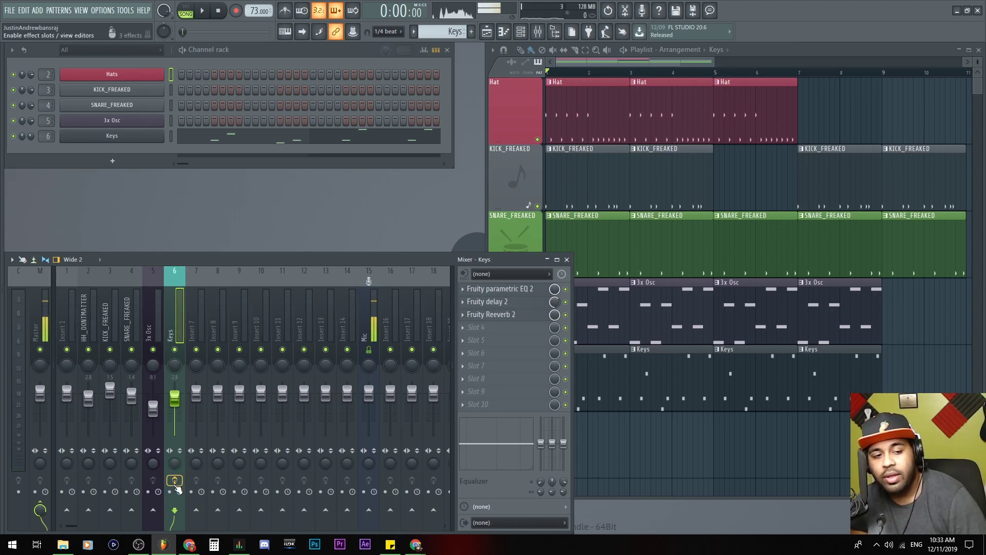
# Step: Try separated and merged stereo settings on the Keys mixer track during playback, including 75% separated, and reset the separation to original
pyautogui.moveTo(176, 464); pyautogui.dragTo(176, 455)
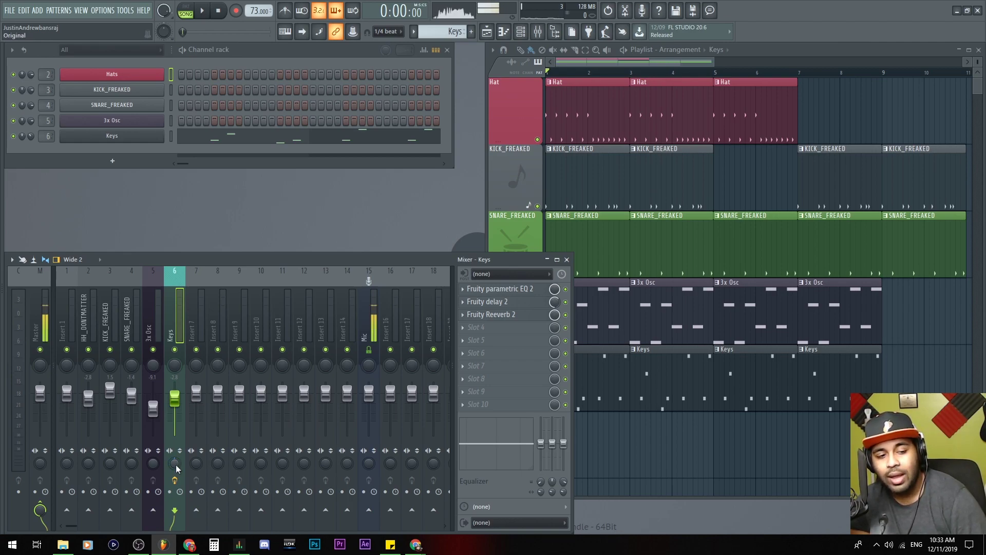
pyautogui.press('space')
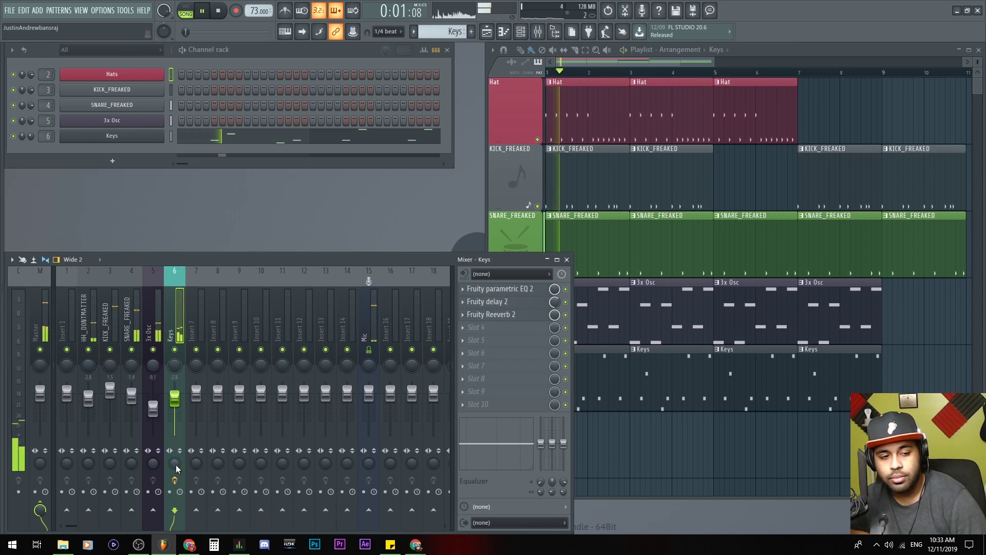
pyautogui.moveTo(175, 464); pyautogui.dragTo(176, 481)
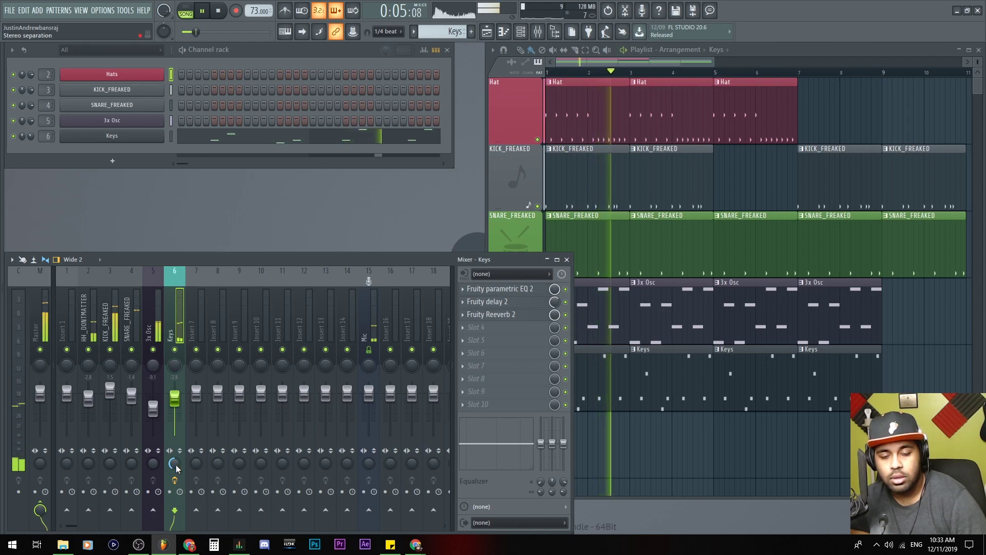
pyautogui.moveTo(176, 464); pyautogui.dragTo(175, 471)
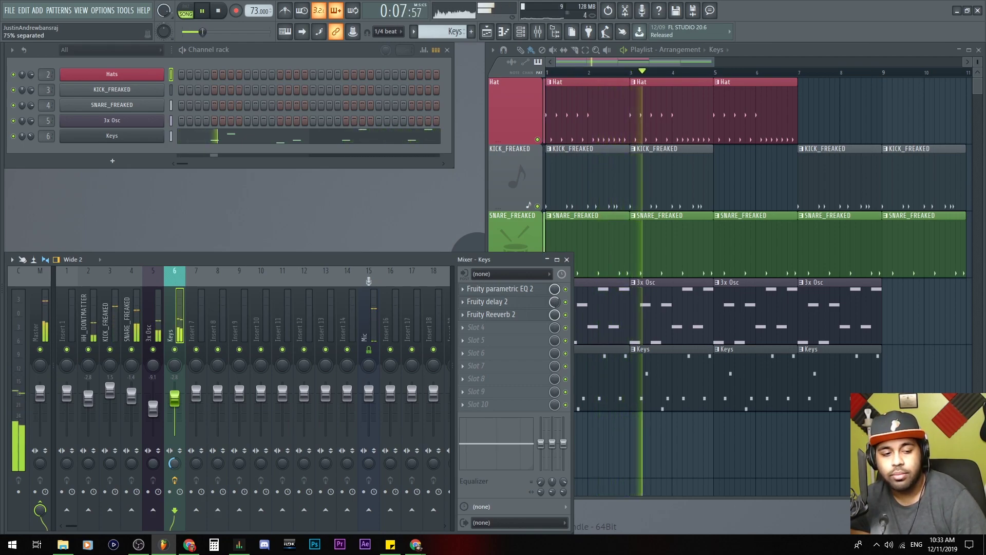
pyautogui.keyDown('alt'); pyautogui.click(177, 463); pyautogui.keyUp('alt')
pyautogui.press('space')
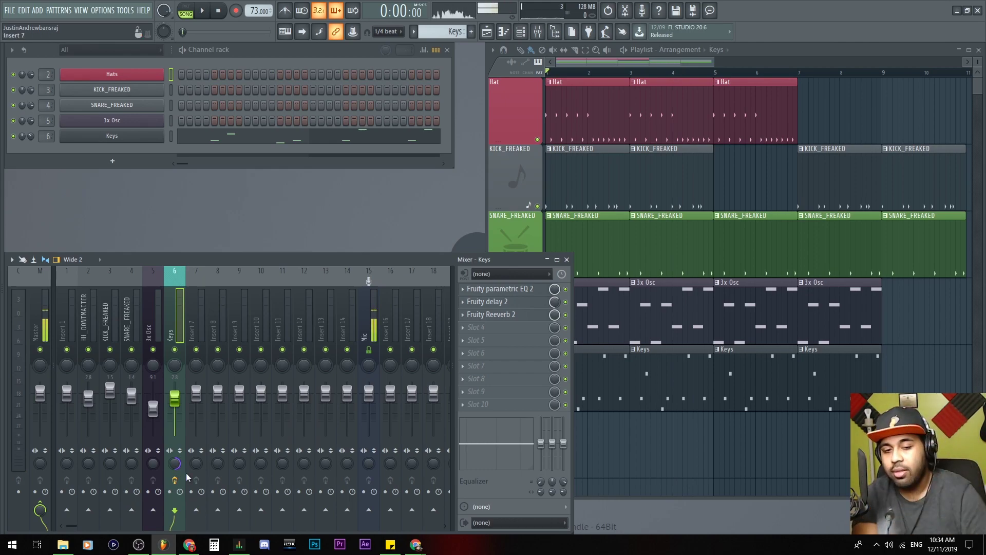
pyautogui.press('space')
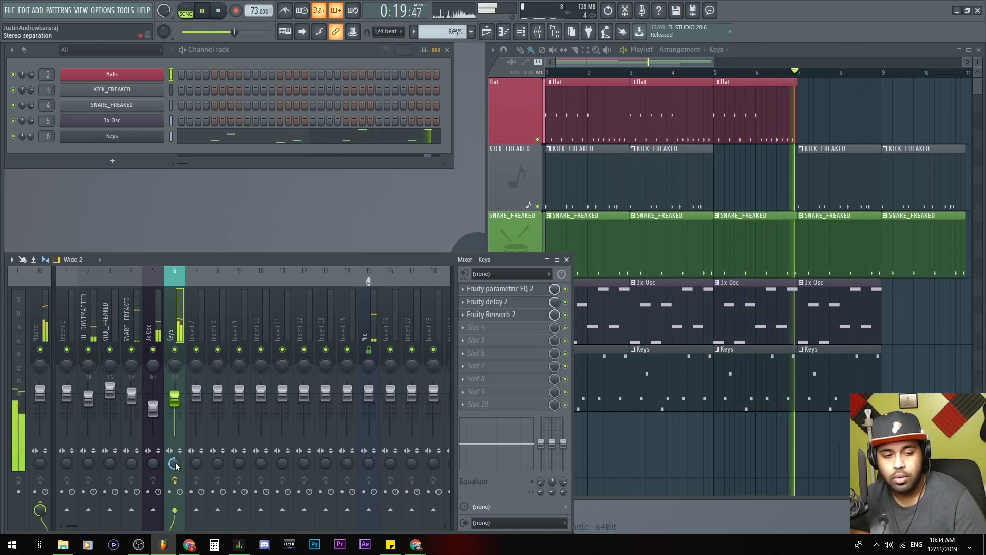
pyautogui.press('space')
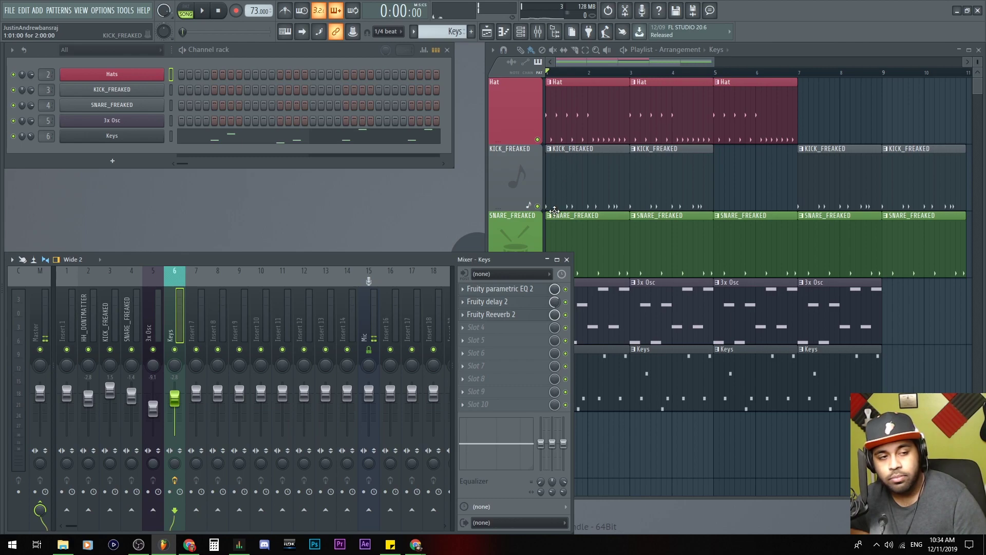
# Step: Solo the KICK_FREAKED mixer track, try 100% merged stereo separation during playback, and reset it to original
pyautogui.click(108, 321)
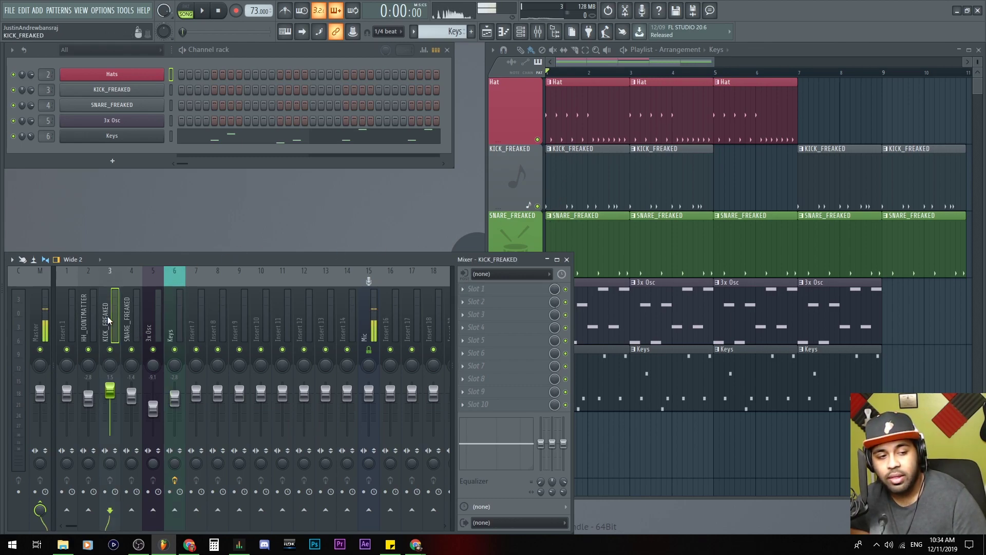
pyautogui.rightClick(109, 350)
pyautogui.press('space')
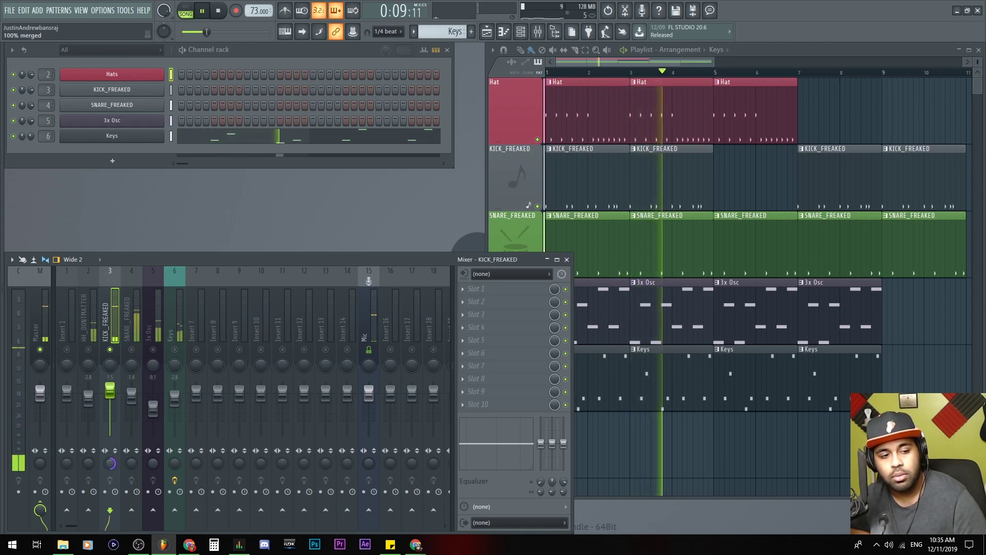
pyautogui.press('space')
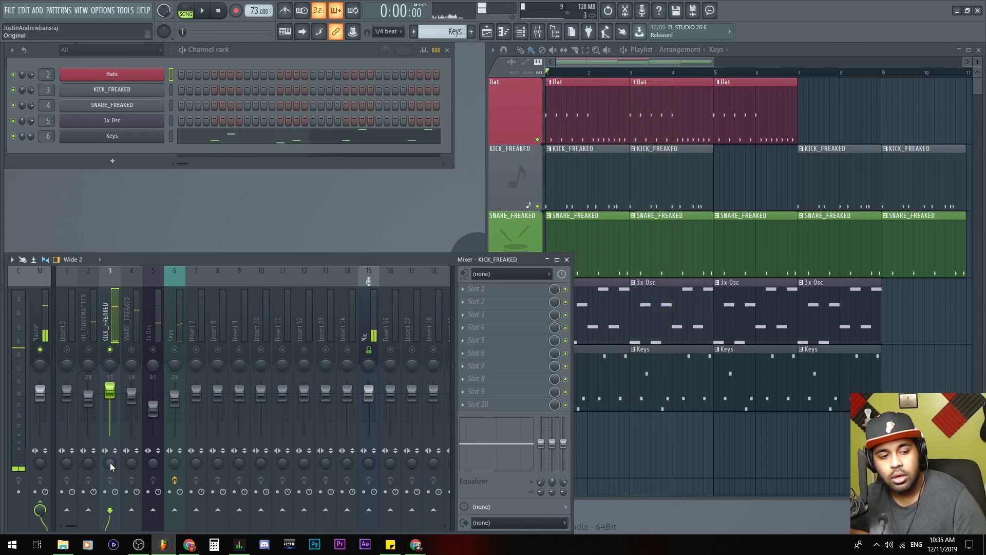
# Step: Open the KICK_FREAKED channel settings to examine the sample's waveform, and close them
pyautogui.click(124, 92)
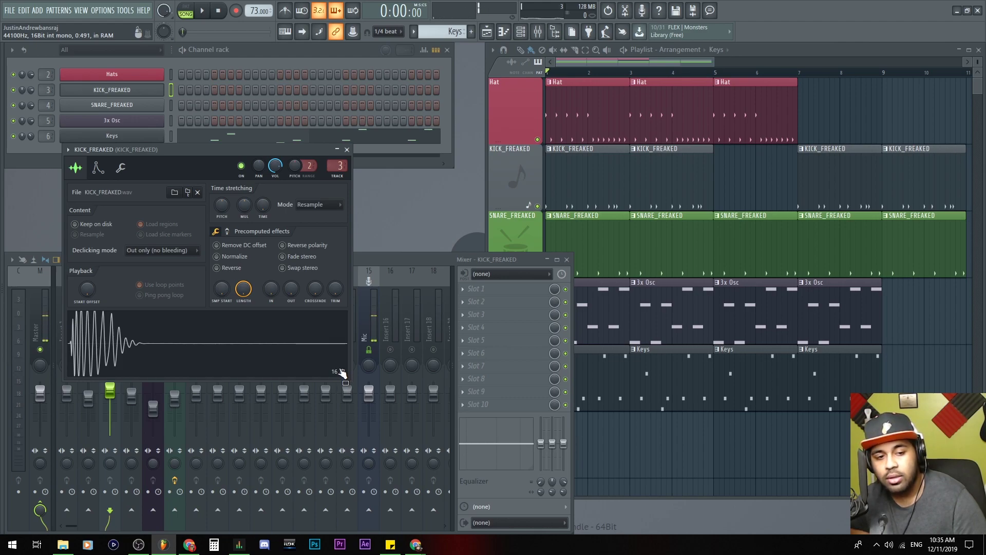
pyautogui.click(346, 150)
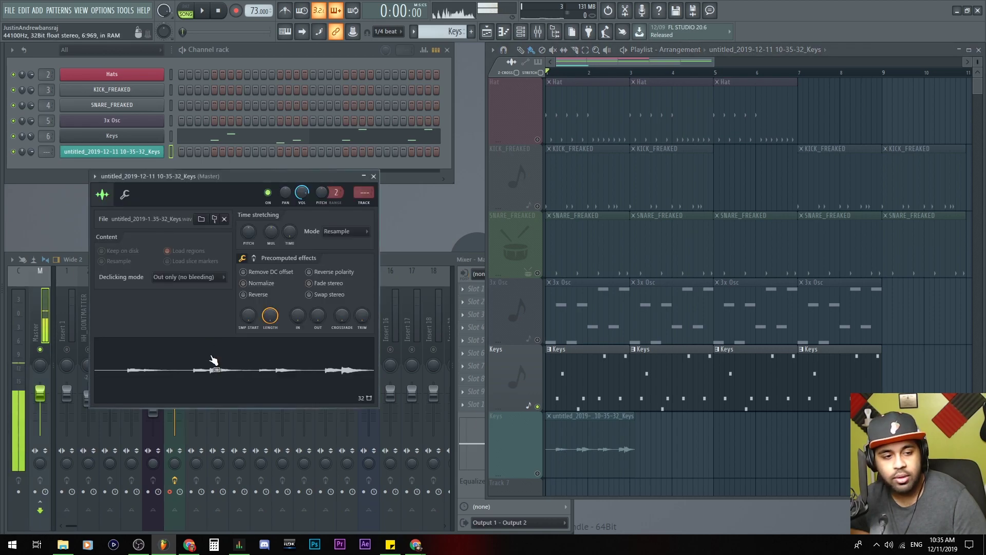
# Step: Disarm recording on the Keys mixer track, and discard the recorded Keys audio clip after viewing its waveform
pyautogui.click(170, 492)
pyautogui.moveTo(232, 180); pyautogui.dragTo(234, 177)
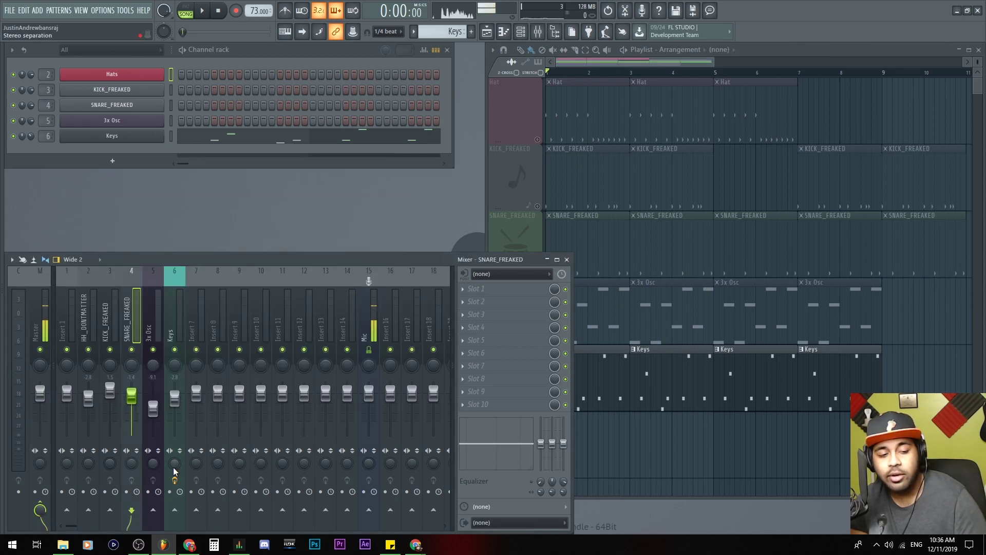
# Step: Try the Keys track's stereo separation, and compare its effect slots disabled and enabled during playback
pyautogui.moveTo(174, 465); pyautogui.dragTo(175, 445)
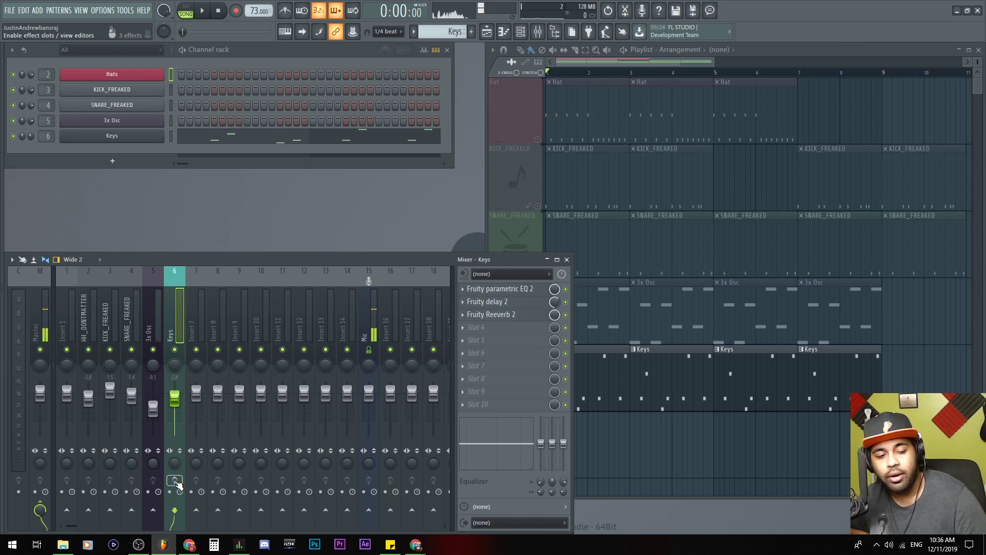
pyautogui.press('space')
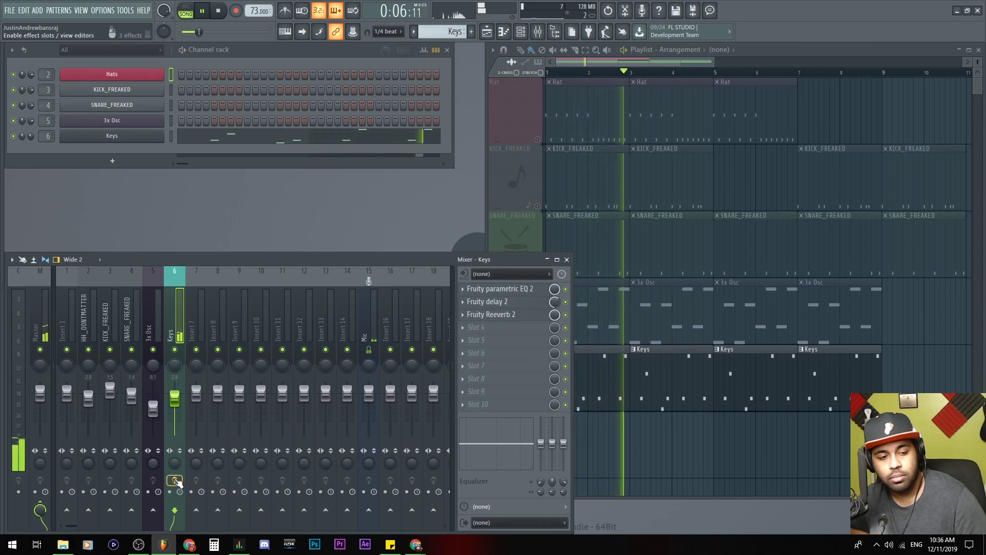
pyautogui.press('space')
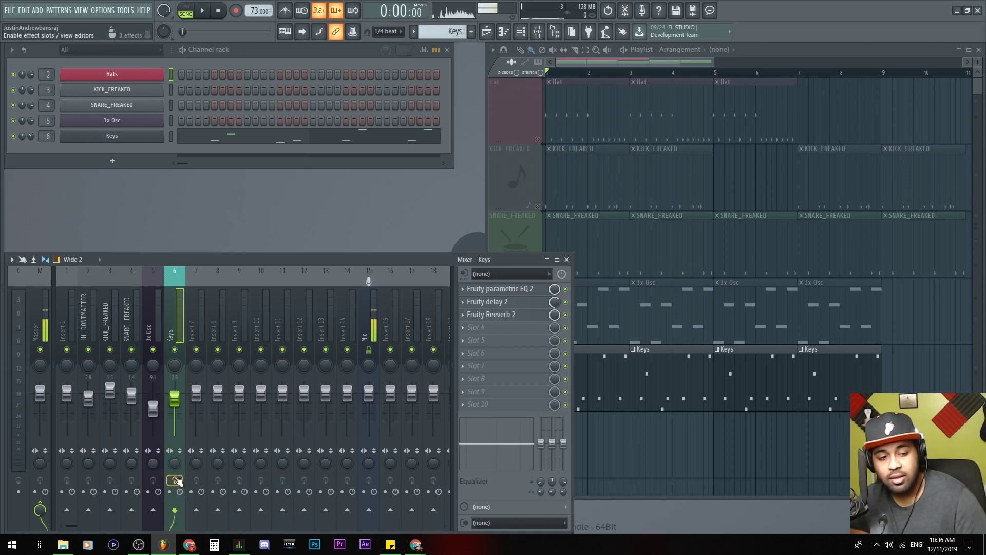
# Step: Preview the Fruity delay 2 editor and all three Keys effect editors together, and close them
pyautogui.click(175, 481)
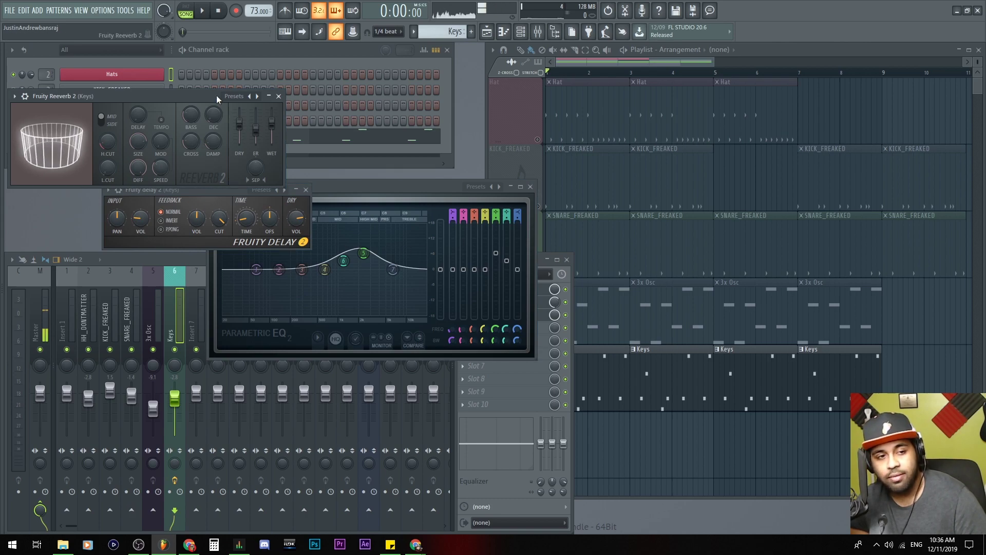
pyautogui.click(176, 481)
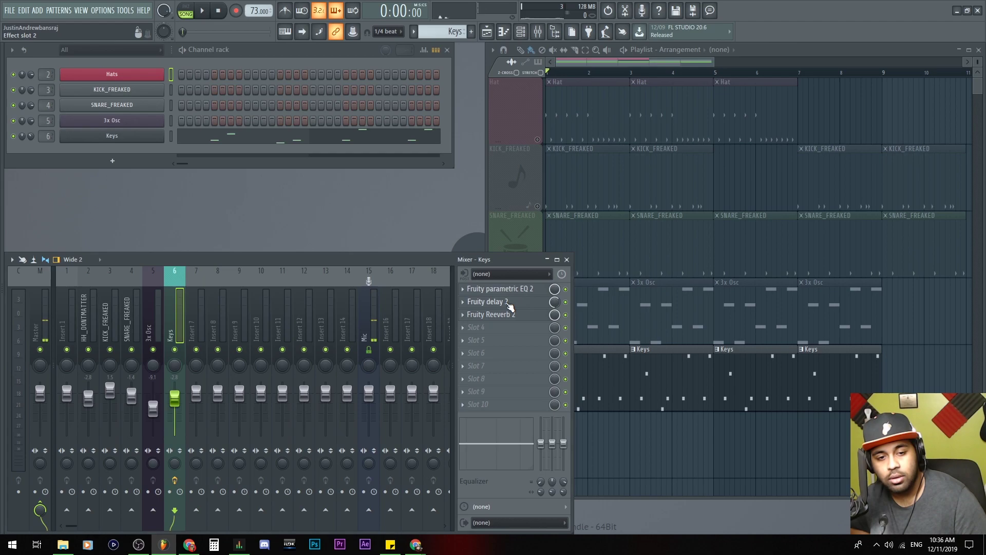
pyautogui.click(493, 302)
pyautogui.click(175, 481)
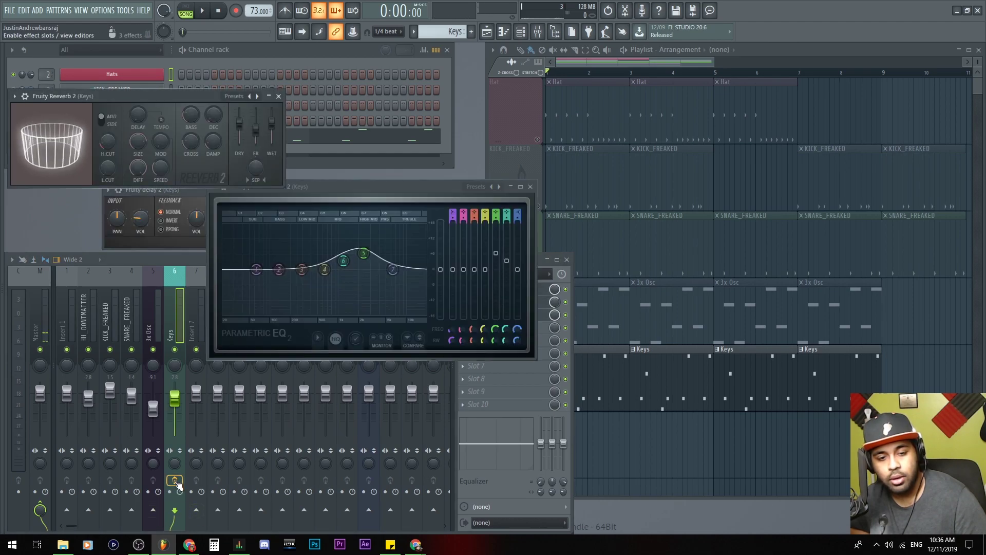
pyautogui.click(175, 481)
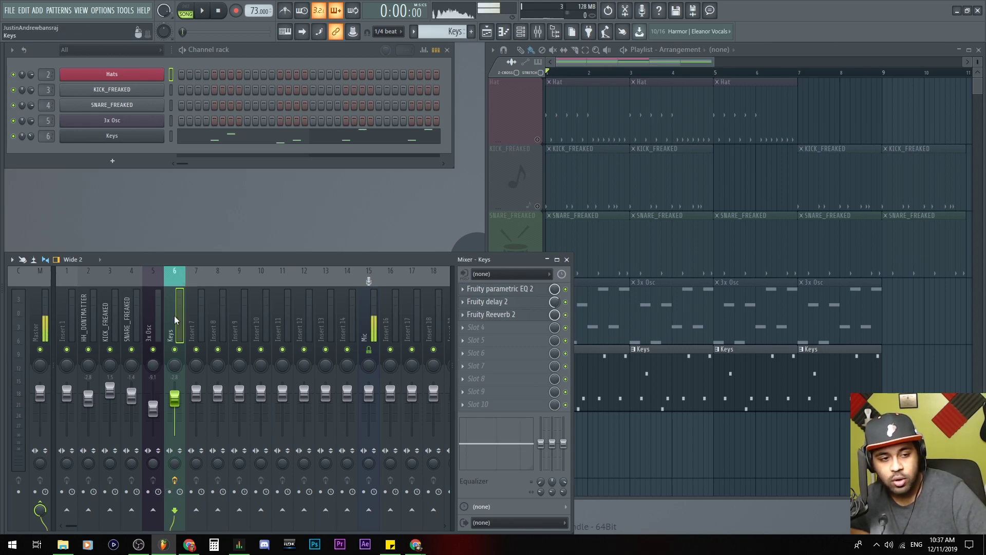
# Step: Arm the Keys mixer track for recording, dismissing the dialog for the recording's file name, and select the Mic track
pyautogui.rightClick(644, 459)
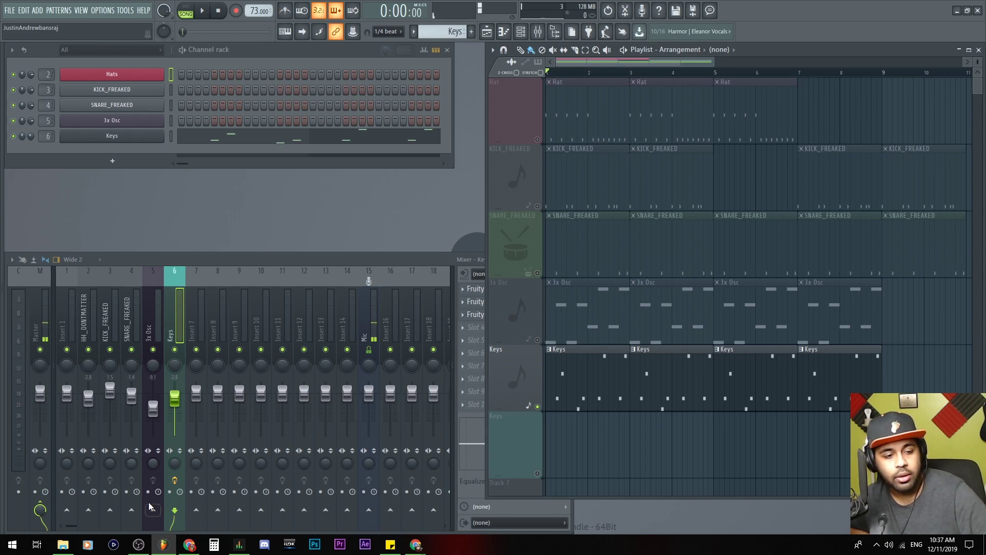
pyautogui.click(170, 493)
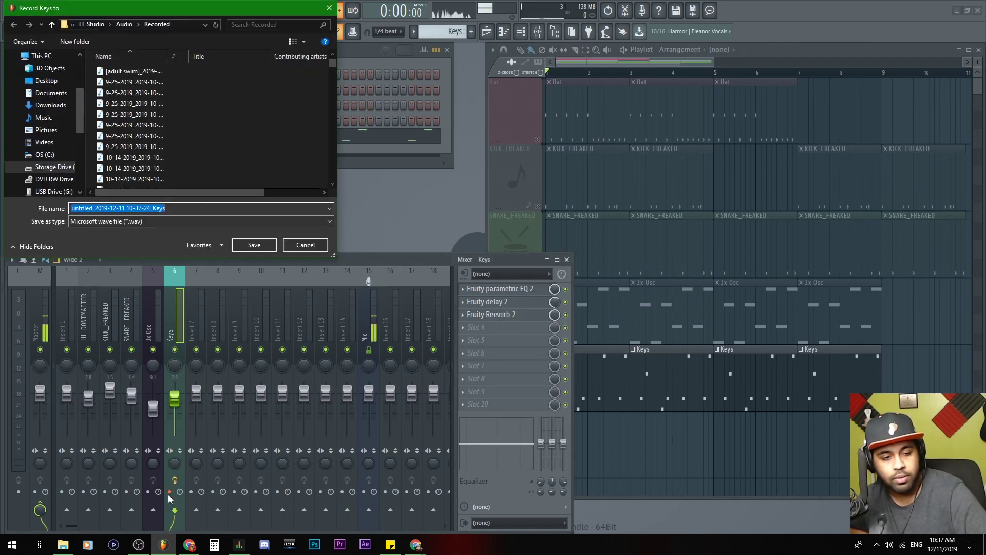
pyautogui.click(304, 246)
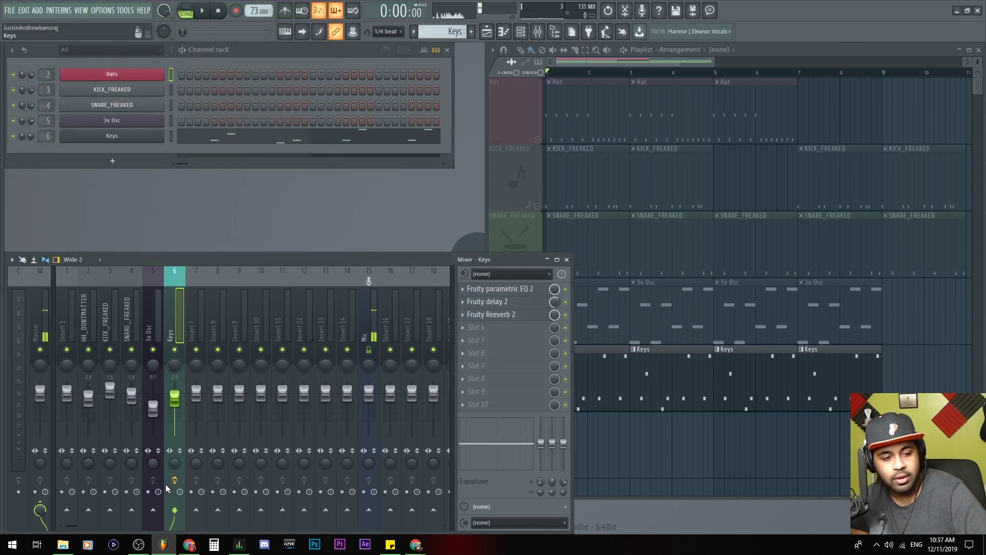
pyautogui.click(369, 282)
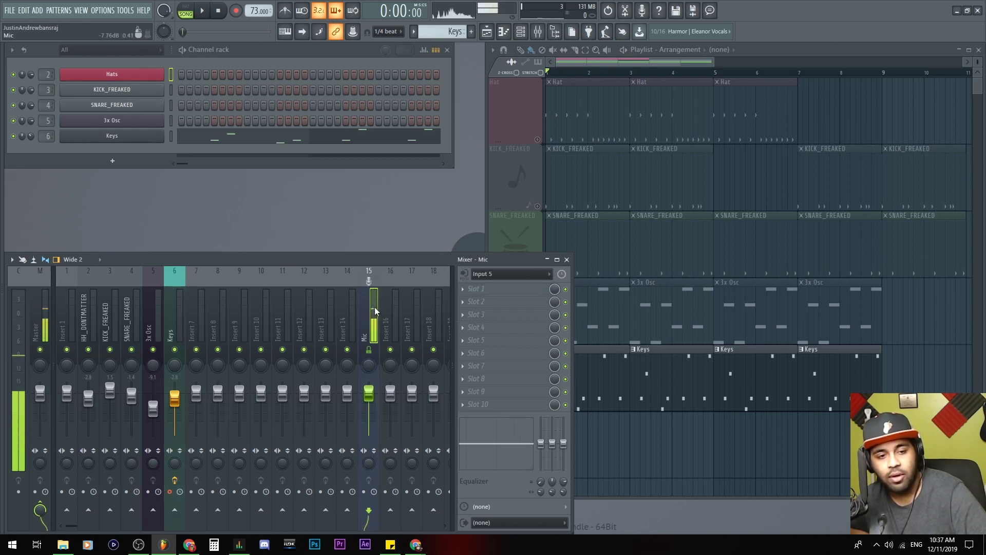
# Step: Enable recording, turn off the recording countdown, and record a short take of the Keys track as an audio clip
pyautogui.click(236, 11)
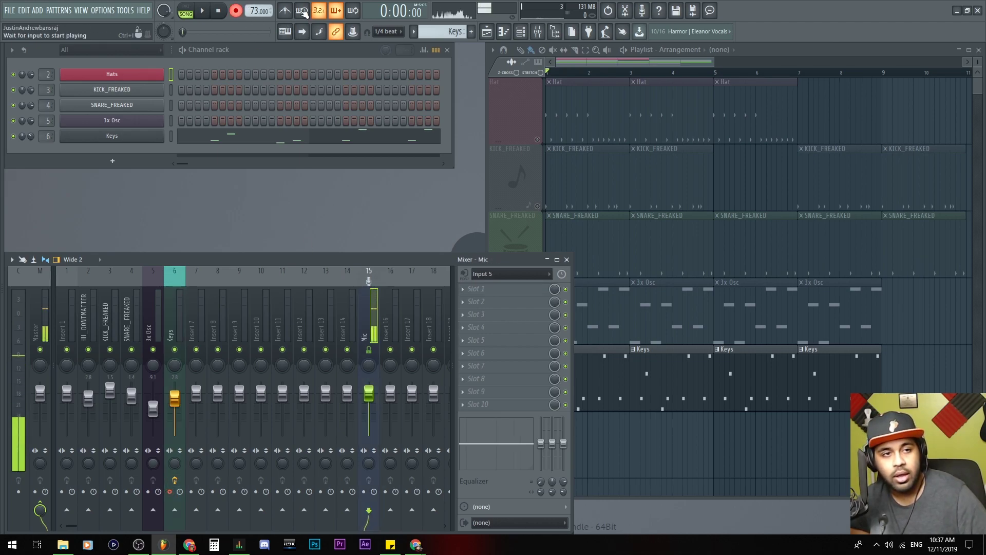
pyautogui.click(323, 13)
pyautogui.click(693, 63)
pyautogui.press('space')
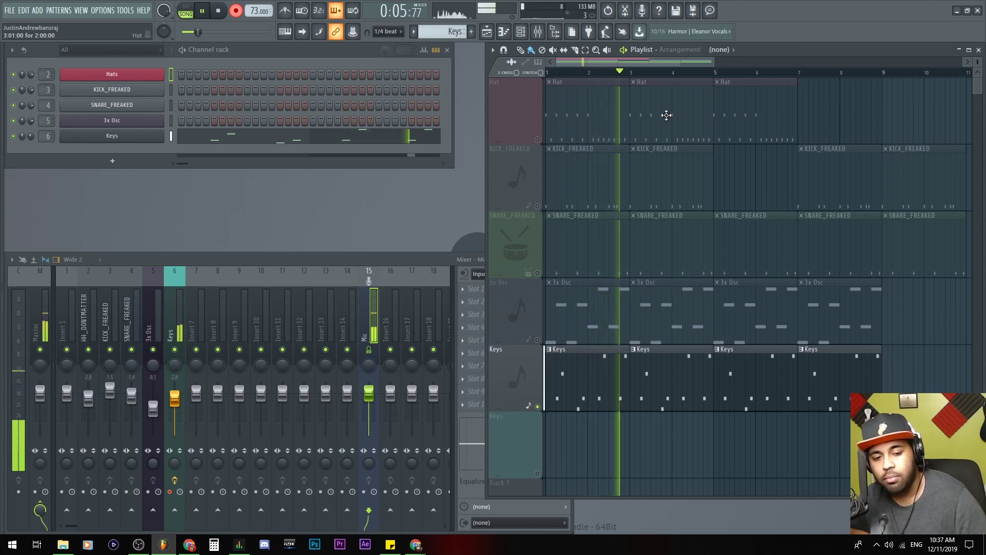
pyautogui.press('space')
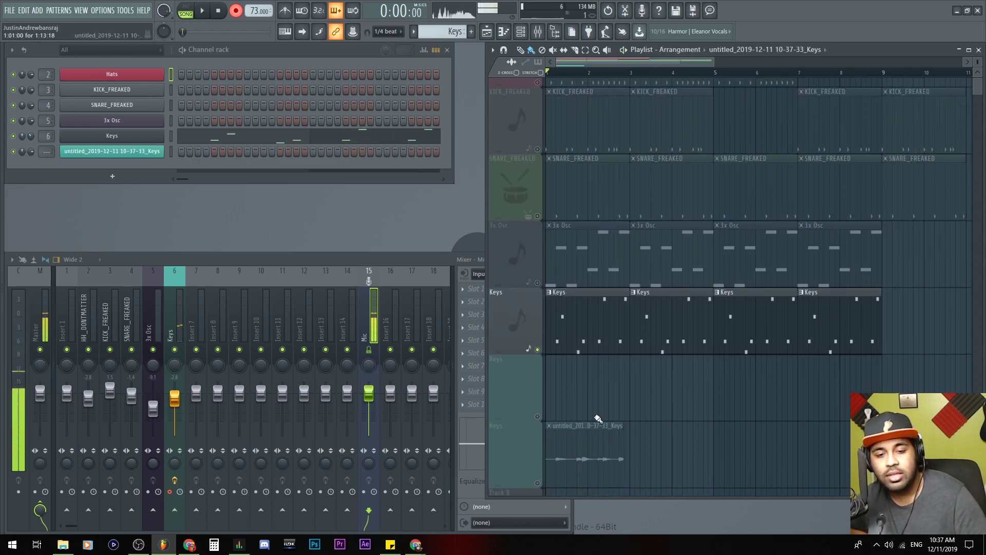
# Step: Open the recorded Keys clip's channel settings and examine its waveform, moving the window clear of the mixer track
pyautogui.doubleClick(591, 458)
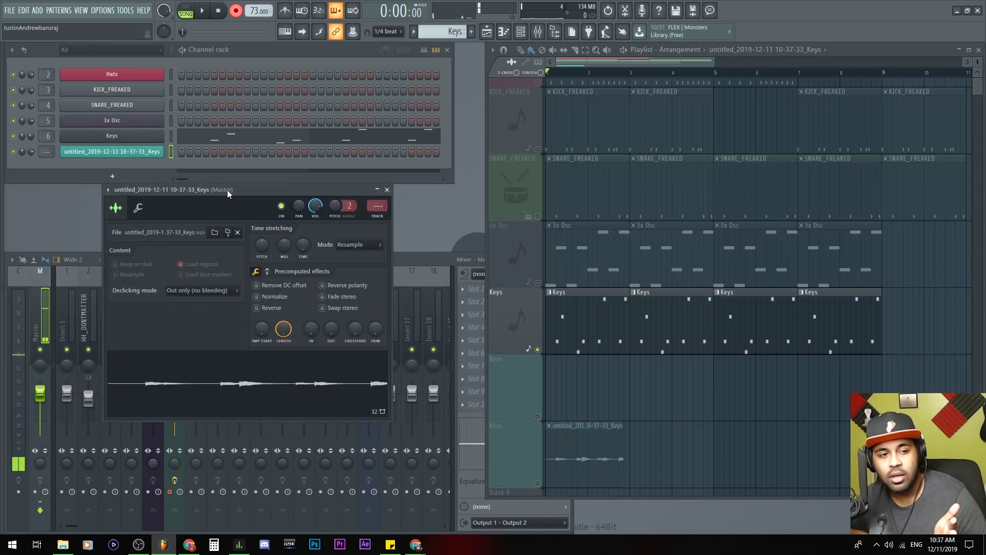
pyautogui.moveTo(226, 190); pyautogui.dragTo(412, 125)
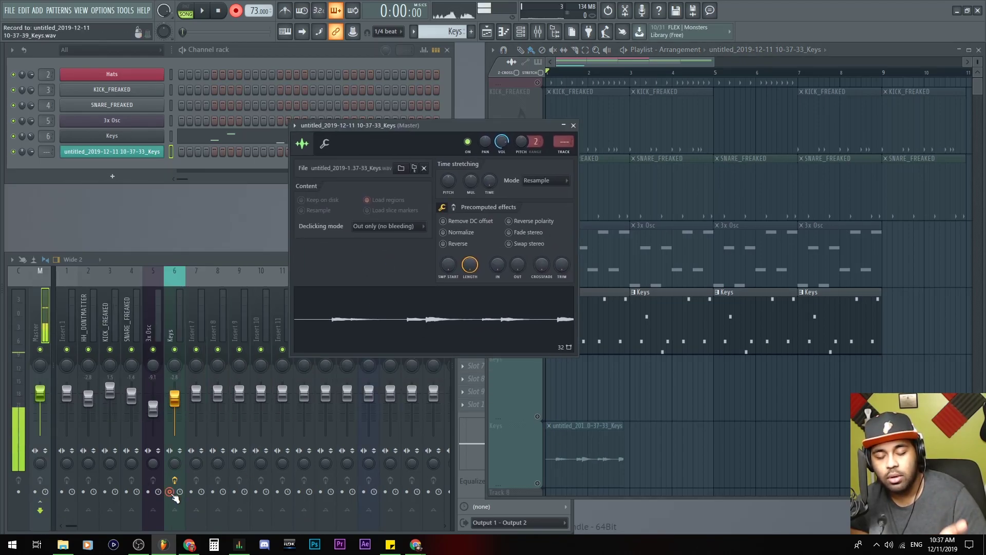
pyautogui.click(420, 321)
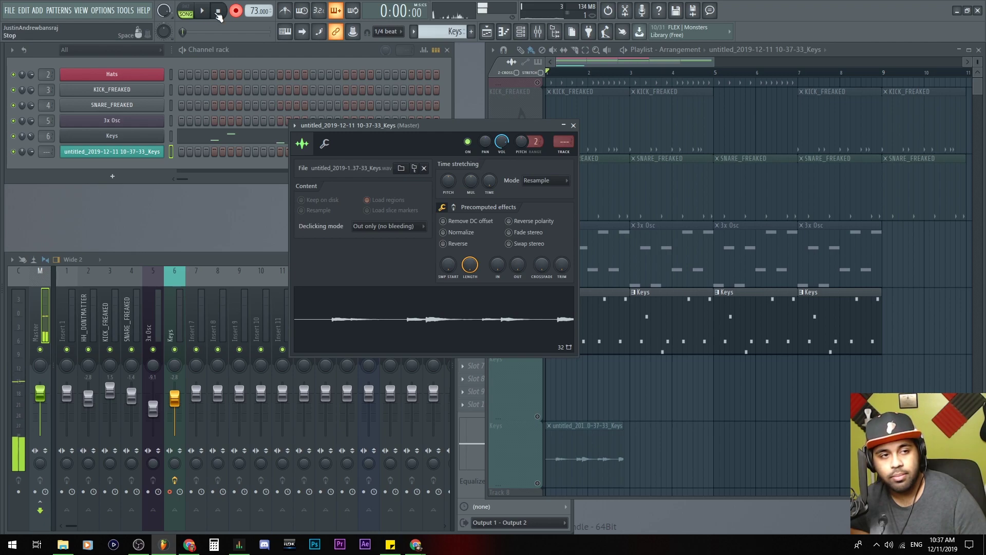
# Step: Delete the recorded Keys audio clip's channel and the two leftover empty Keys tracks in the playlist
pyautogui.rightClick(132, 151)
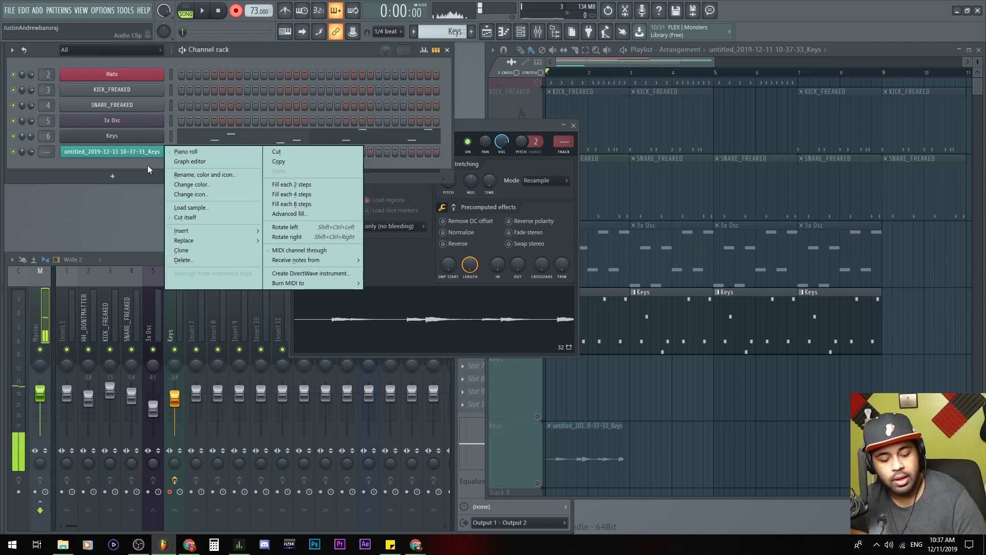
pyautogui.click(183, 260)
pyautogui.rightClick(531, 409)
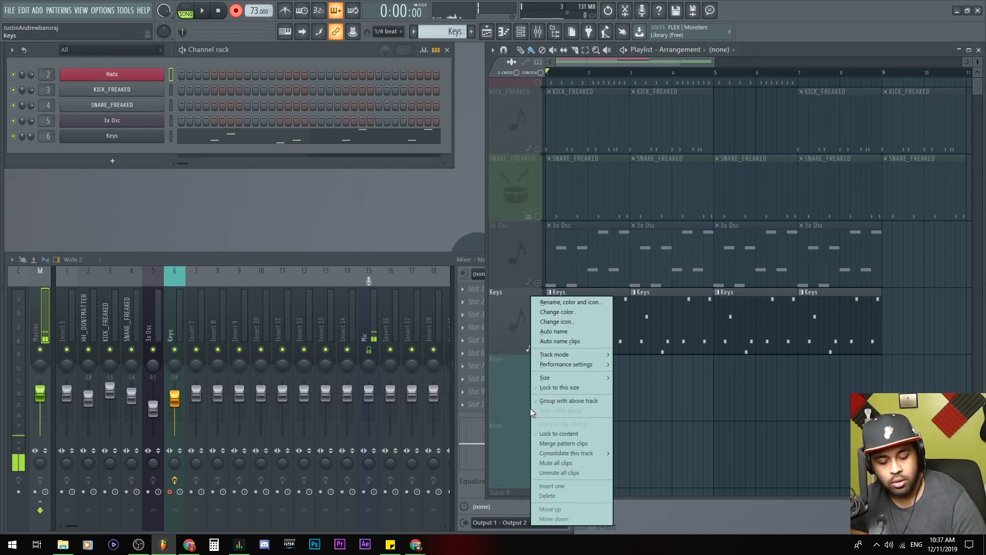
pyautogui.press('d')
pyautogui.rightClick(531, 409)
pyautogui.press('d')
# Step: Disarm recording on the Keys mixer track and arm the Mic track instead
pyautogui.click(164, 327)
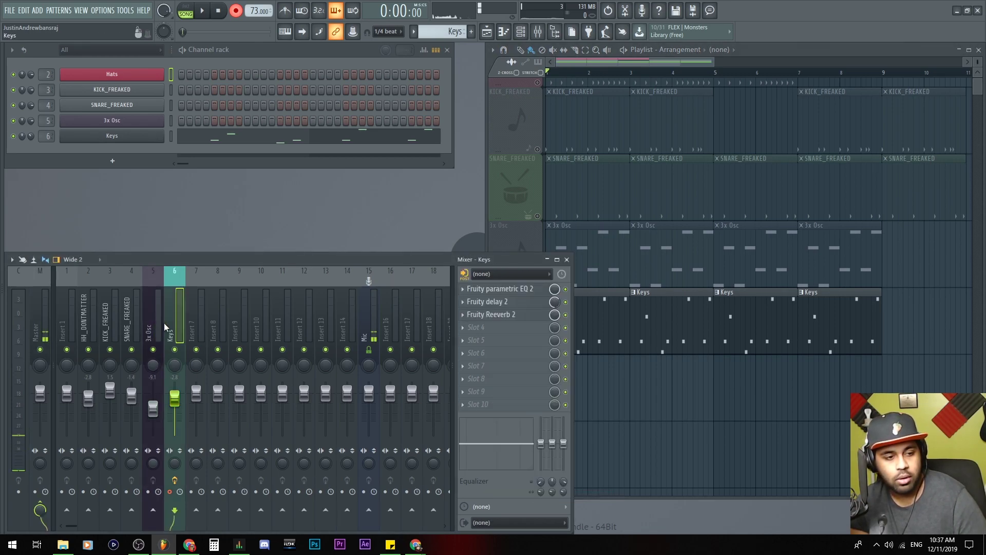
pyautogui.click(361, 325)
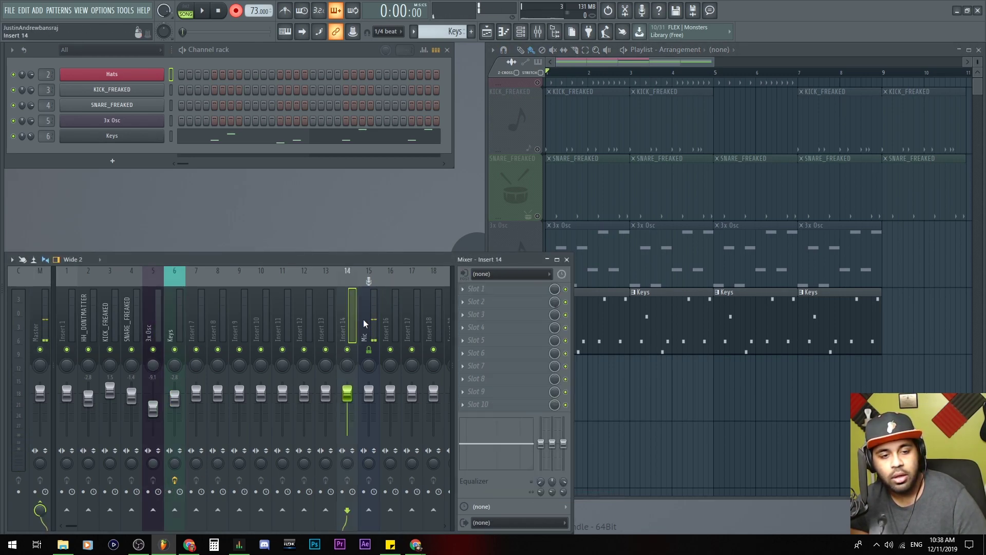
pyautogui.click(363, 492)
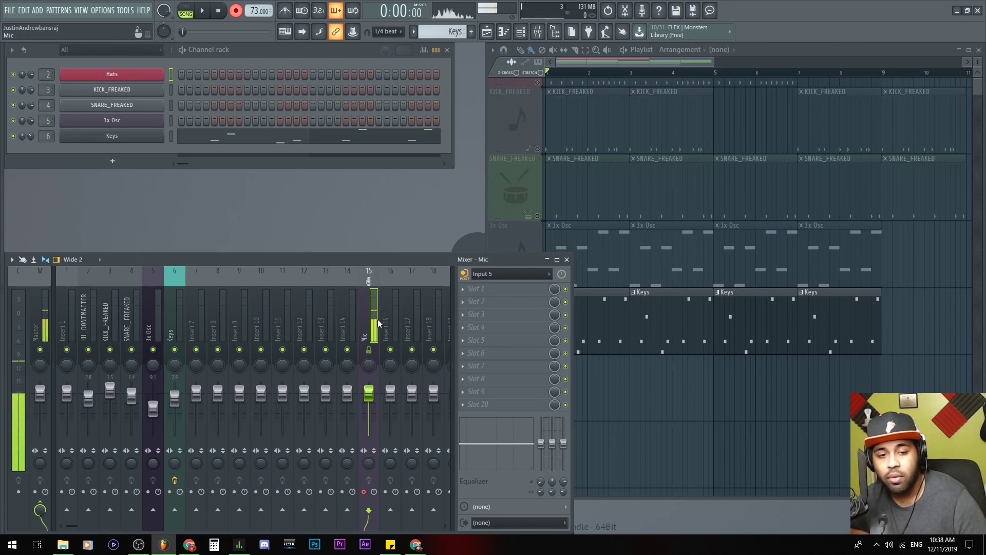
# Step: Unsolo the Keys playlist track, and record the Mic as an audio clip while the whole beat plays
pyautogui.rightClick(740, 407)
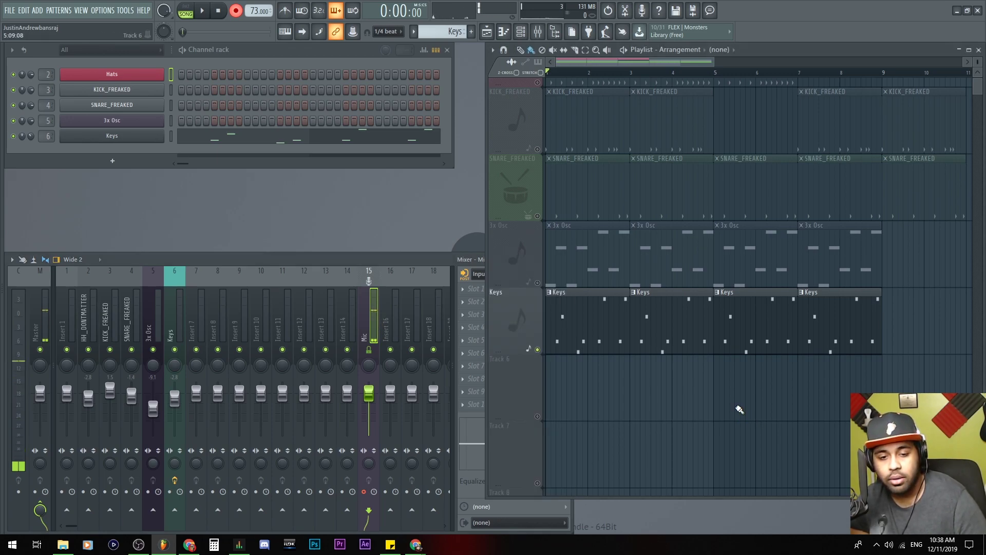
pyautogui.rightClick(538, 350)
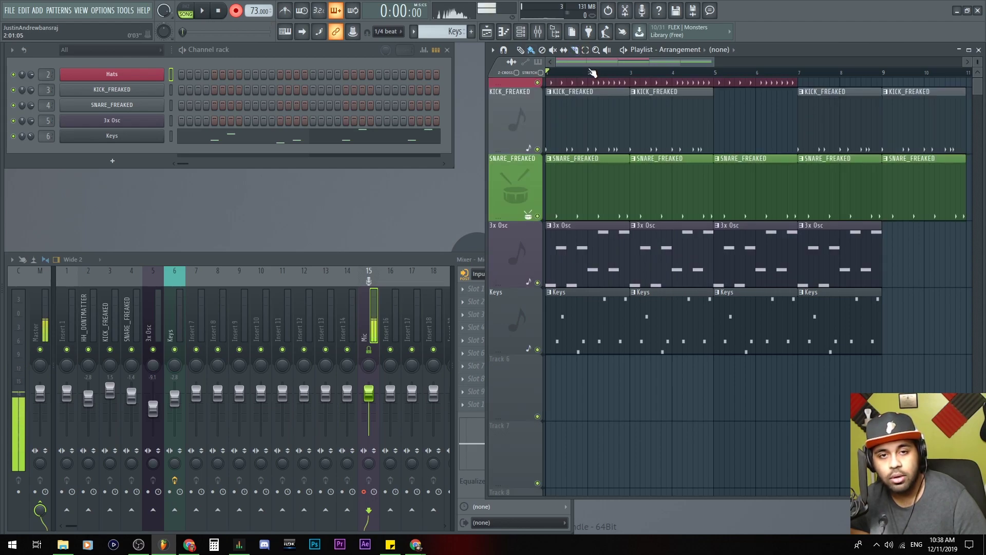
pyautogui.press('space')
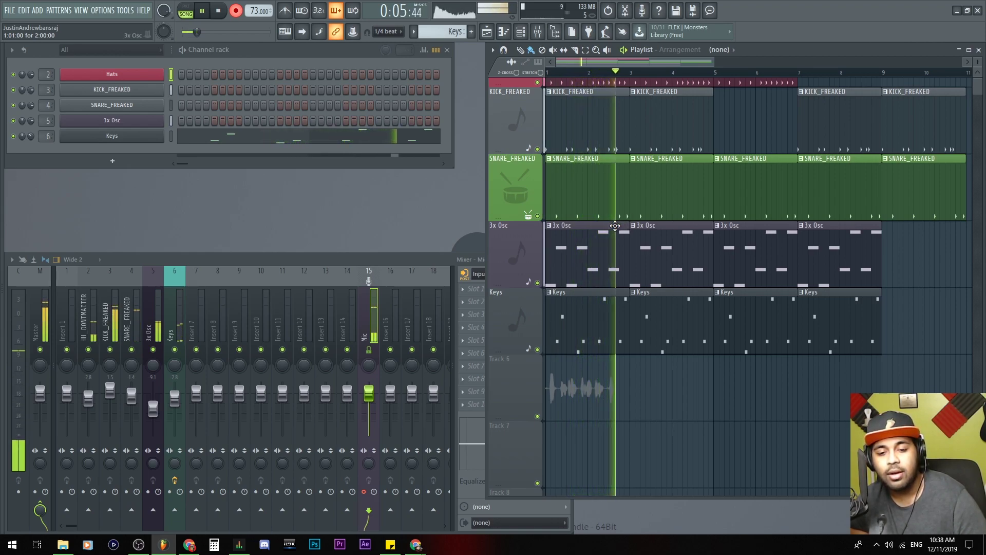
pyautogui.press('space')
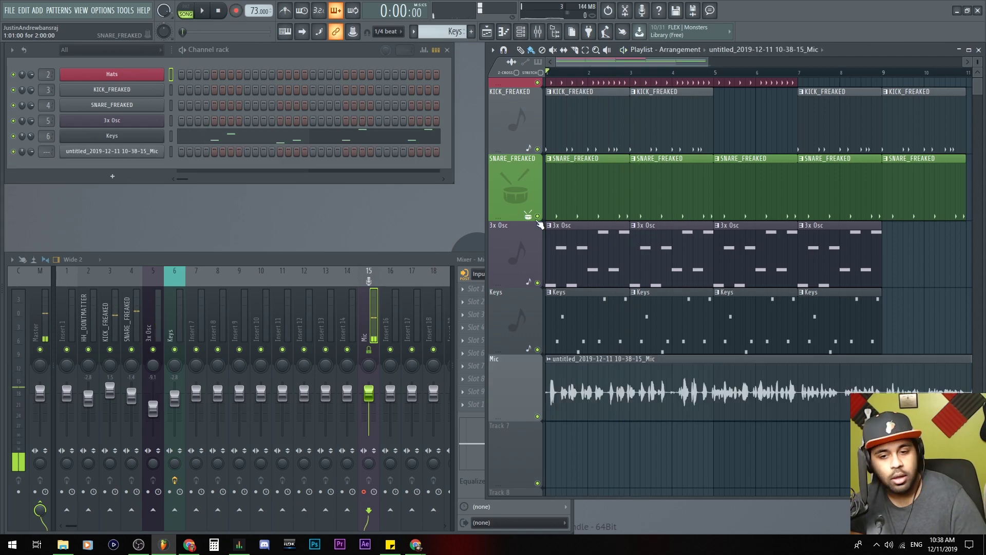
pyautogui.scroll(-4, 761, 371)
pyautogui.scroll(-2, 639, 346)
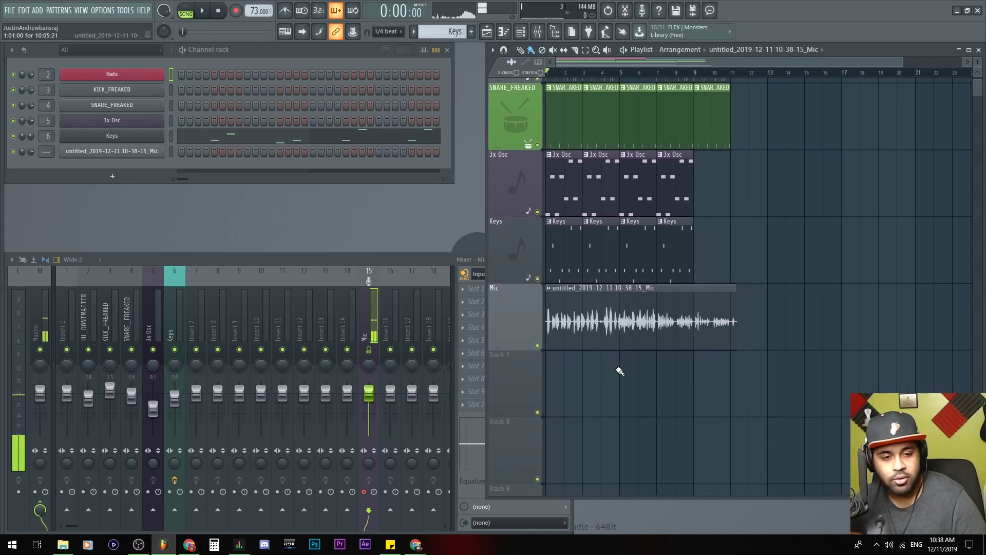
# Step: Disarm recording on the Mic mixer track, and check its track latency options
pyautogui.click(365, 493)
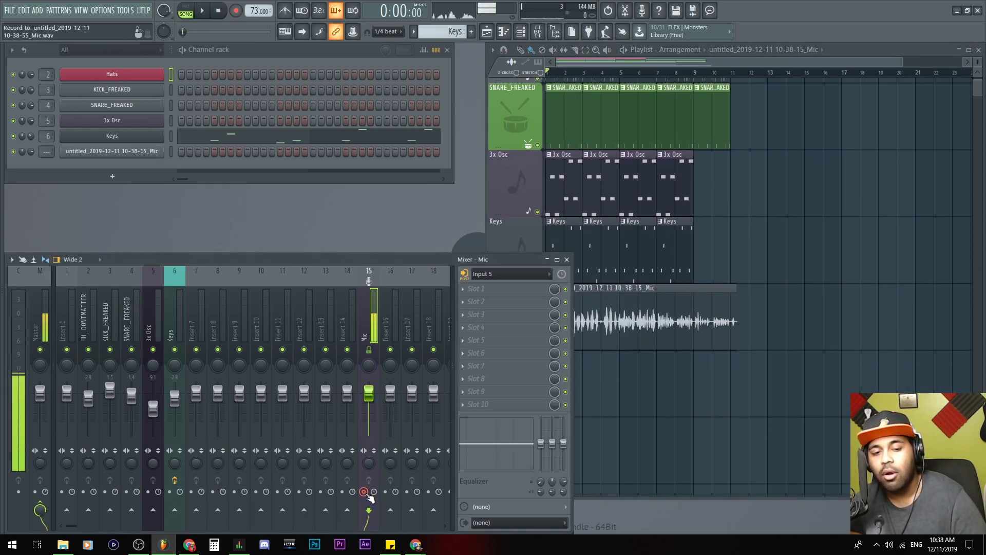
pyautogui.click(364, 492)
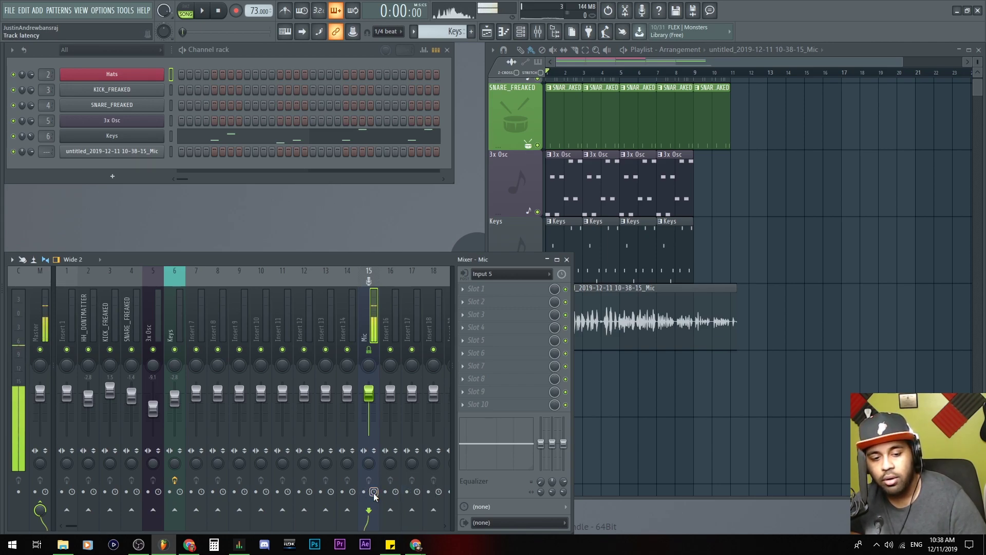
pyautogui.click(375, 494)
pyautogui.click(374, 494)
pyautogui.click(375, 494)
pyautogui.click(375, 494)
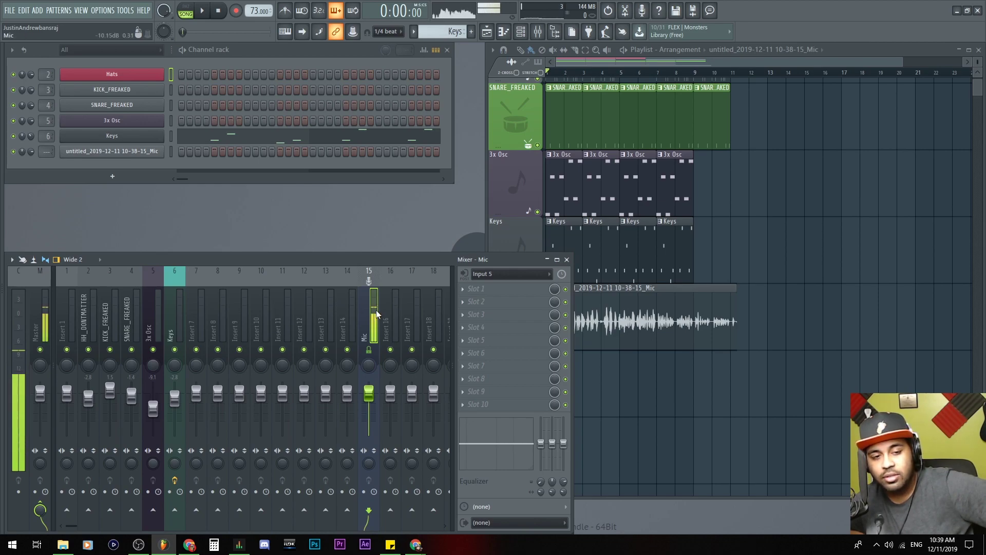
# Step: Review the Master track's available audio outputs, and set its output to Output 7 - Output 8
pyautogui.click(41, 331)
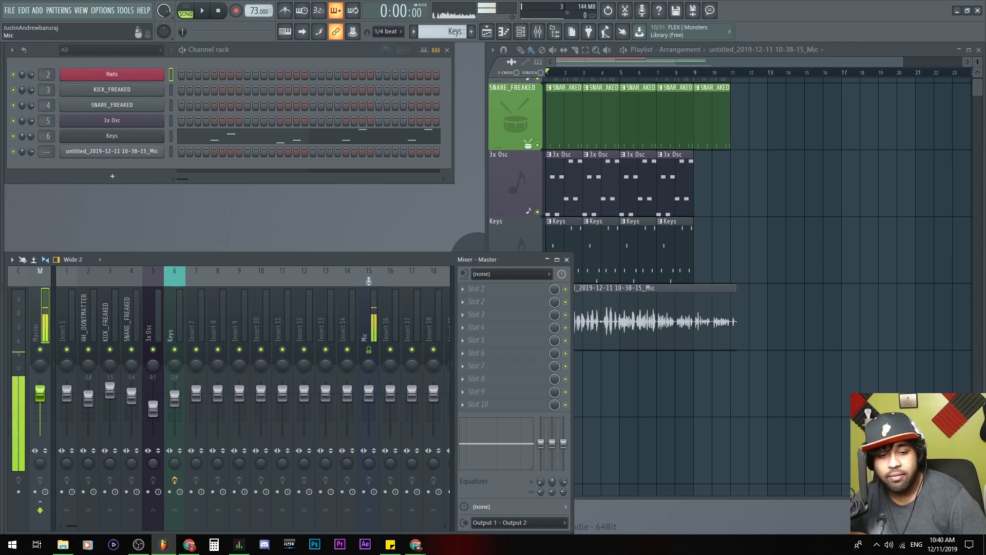
pyautogui.click(539, 525)
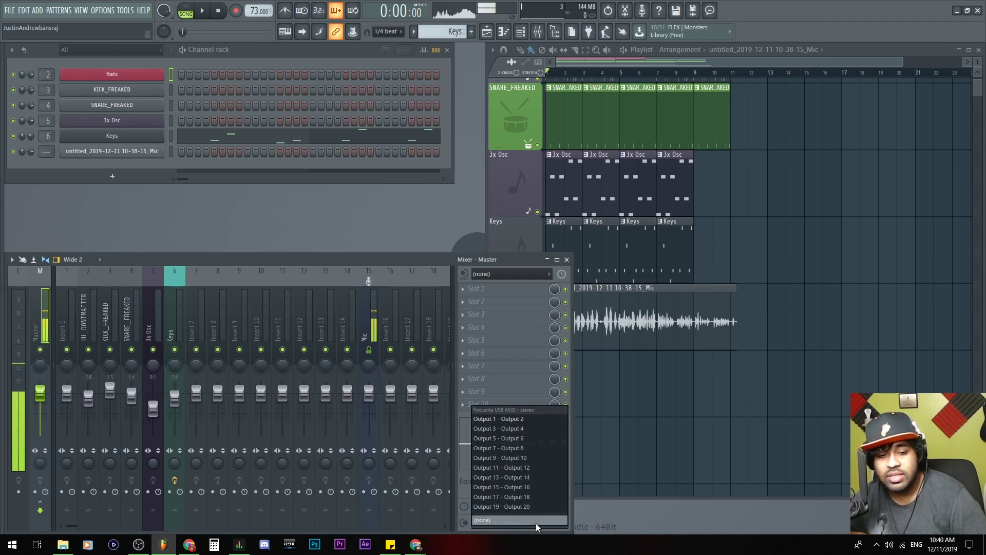
pyautogui.click(510, 528)
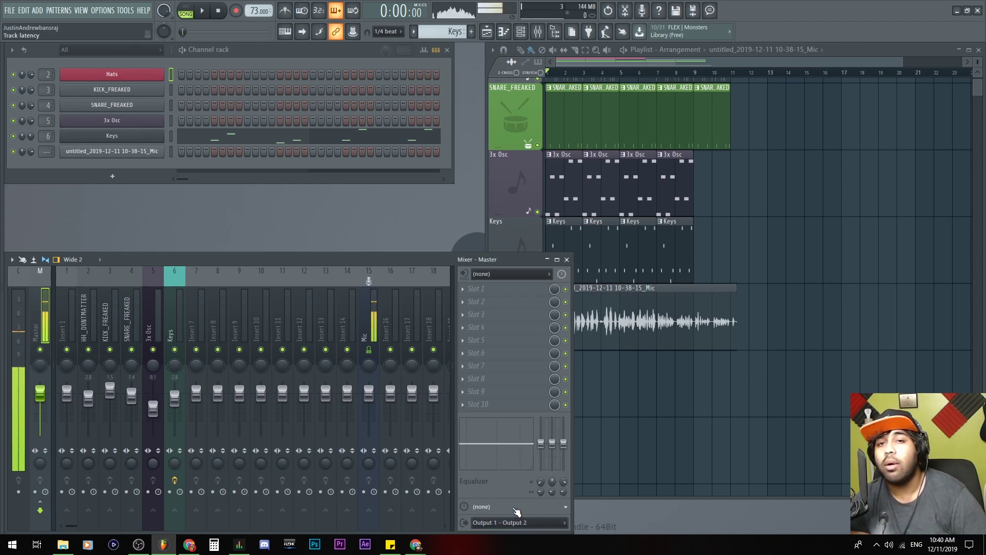
pyautogui.click(514, 527)
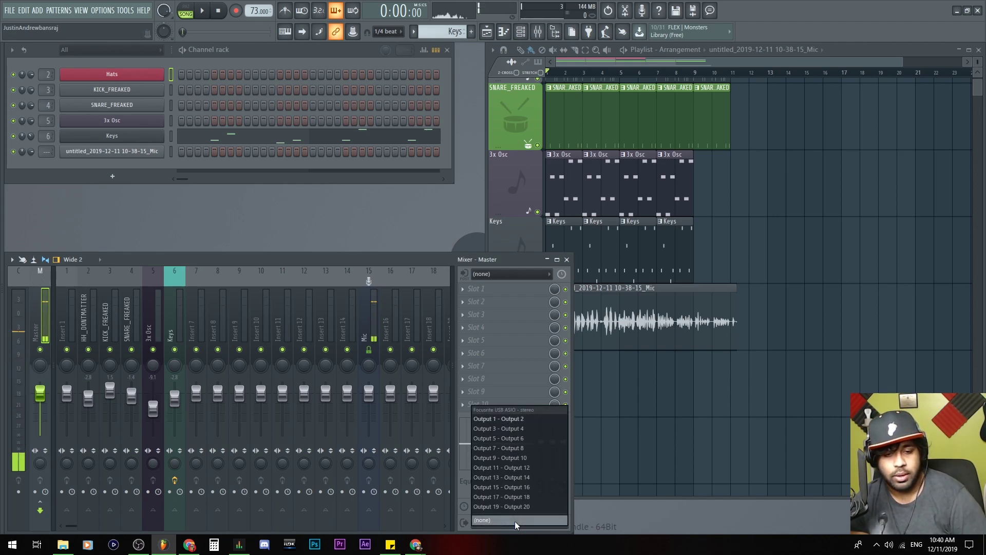
pyautogui.click(518, 525)
pyautogui.click(534, 523)
pyautogui.click(522, 447)
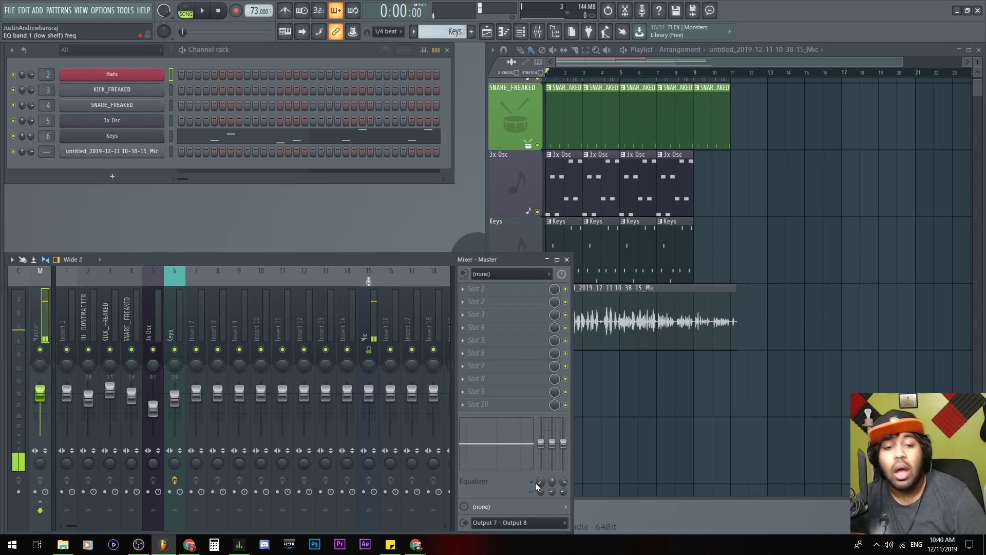
# Step: Return the Master track's output to Output 1 - Output 2, and review the output list again
pyautogui.click(518, 522)
pyautogui.press('Escape')
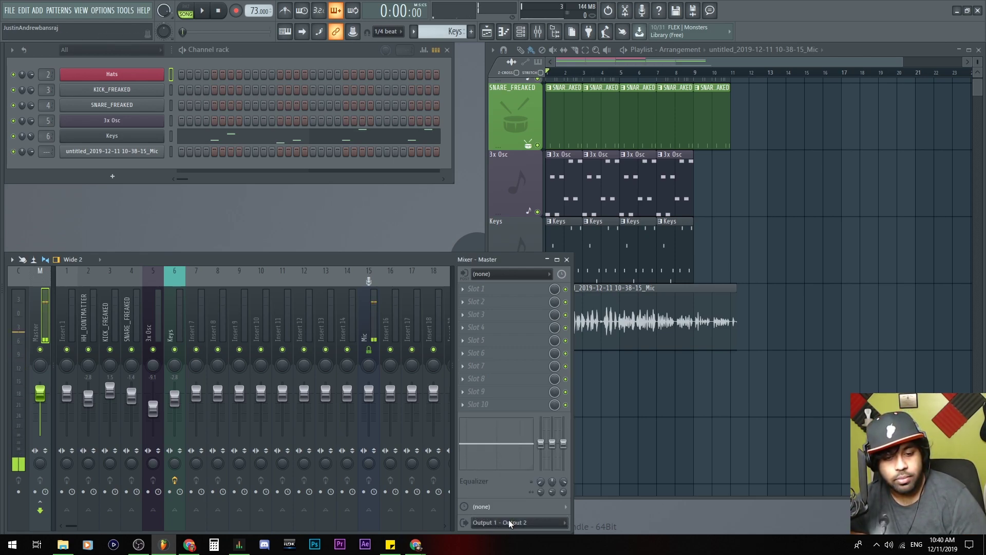
pyautogui.hscroll(1, 738, 321)
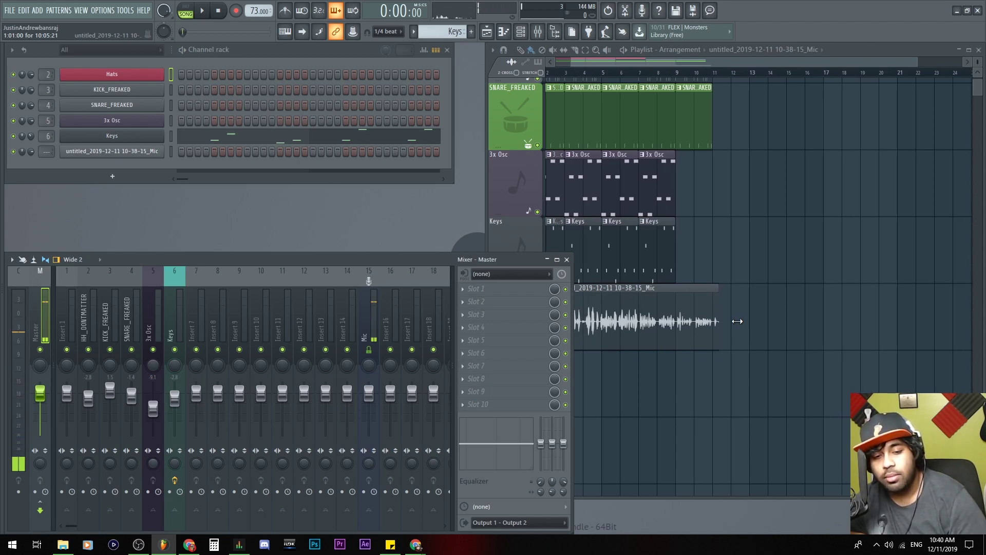
pyautogui.click(529, 522)
pyautogui.click(526, 517)
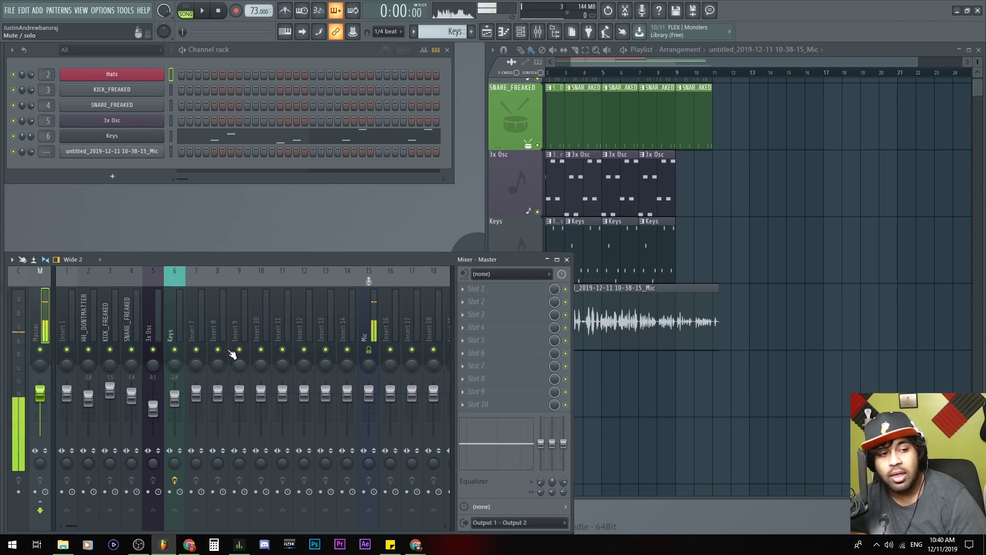
# Step: Route the Mic mixer track to Insert 14, and select each of the two tracks to check the signal path
pyautogui.click(374, 318)
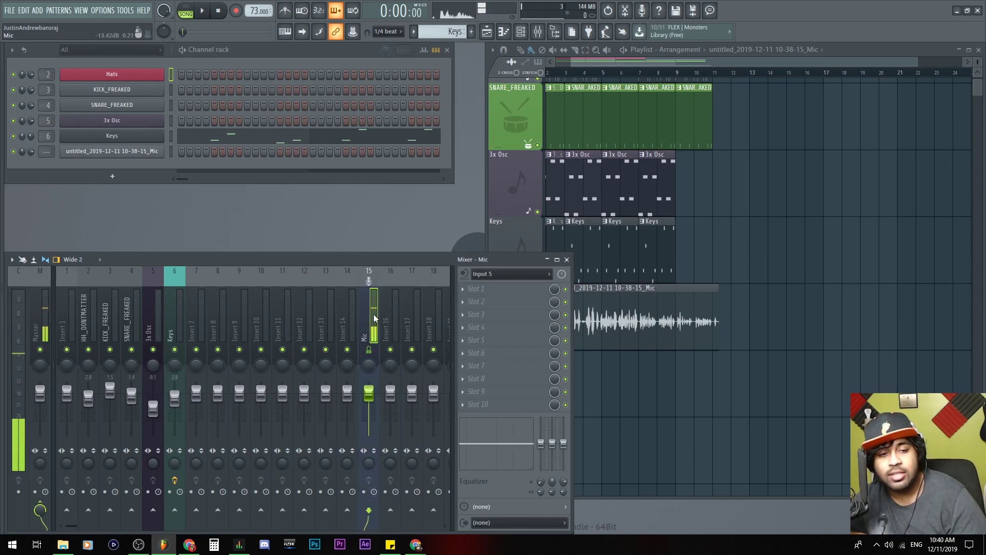
pyautogui.click(347, 512)
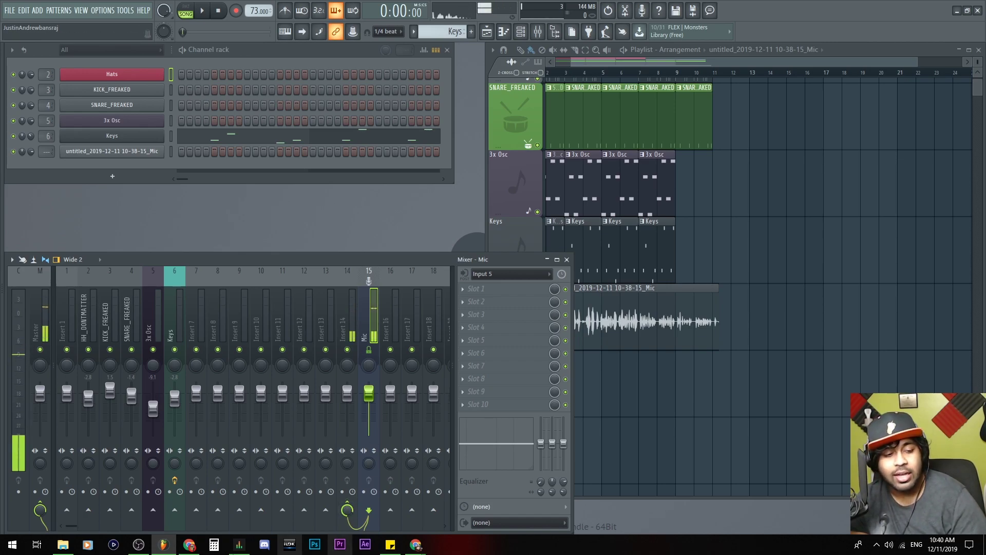
pyautogui.click(354, 312)
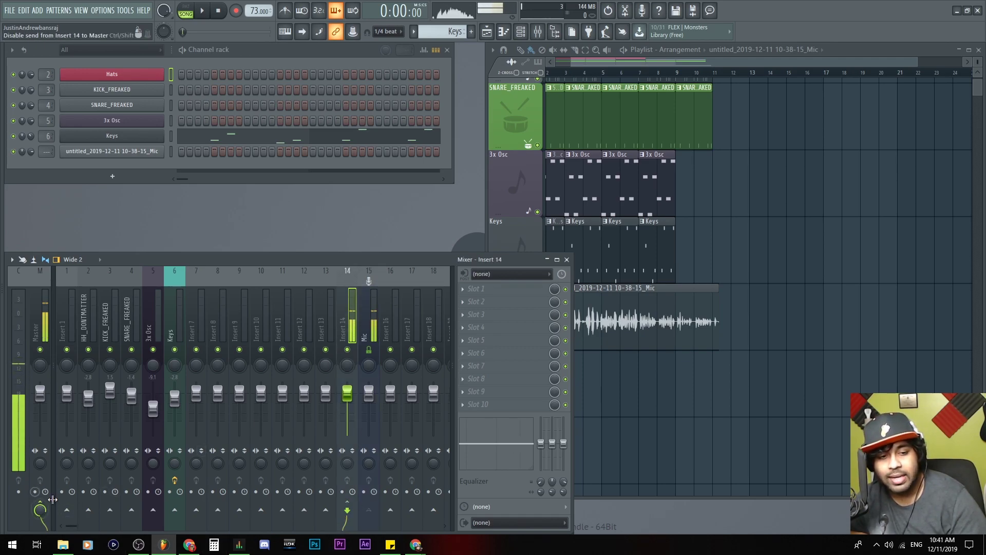
pyautogui.click(370, 319)
pyautogui.click(349, 315)
pyautogui.click(375, 323)
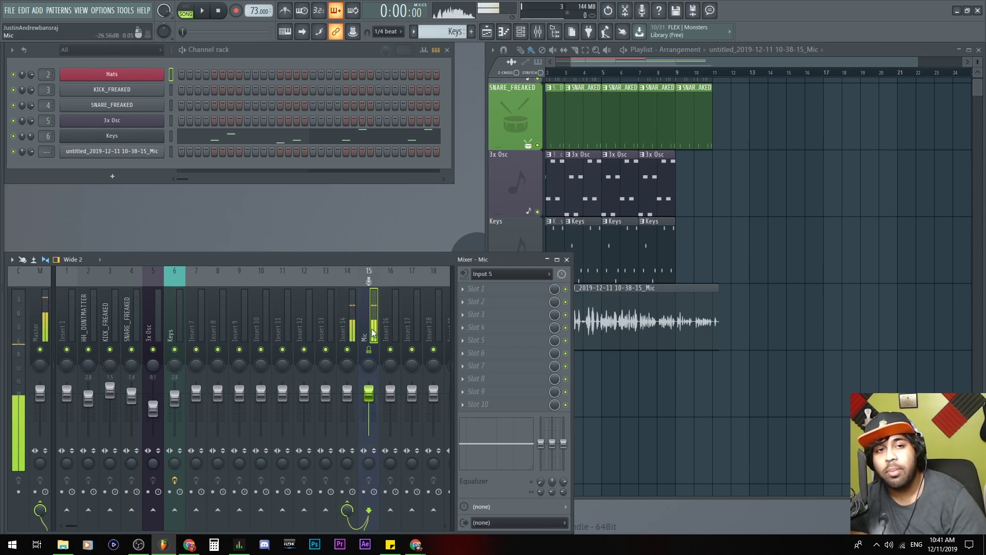
# Step: Load Fruity Reeverb 2 in the first effect slot of Insert 14, and lower its dry level to the minimum
pyautogui.click(353, 321)
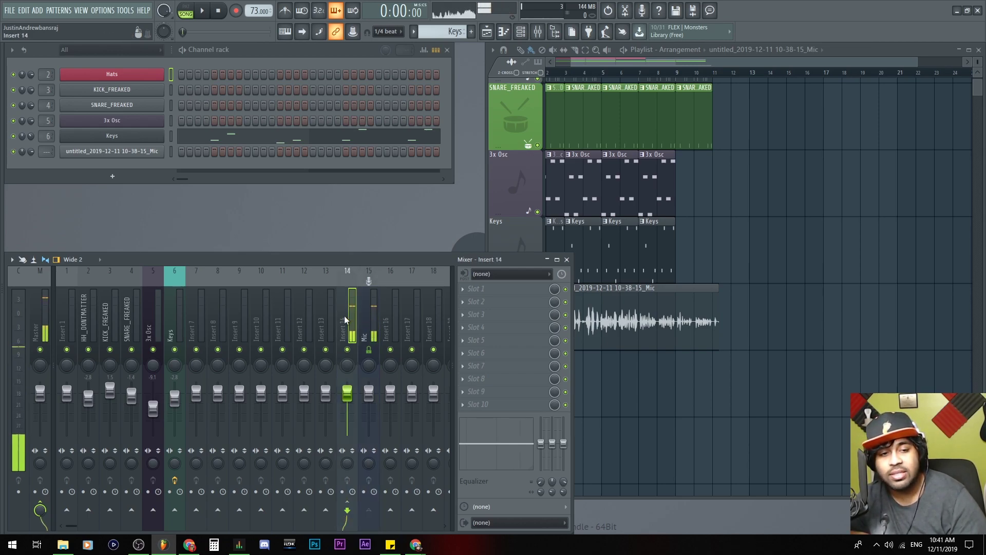
pyautogui.click(517, 289)
pyautogui.click(624, 518)
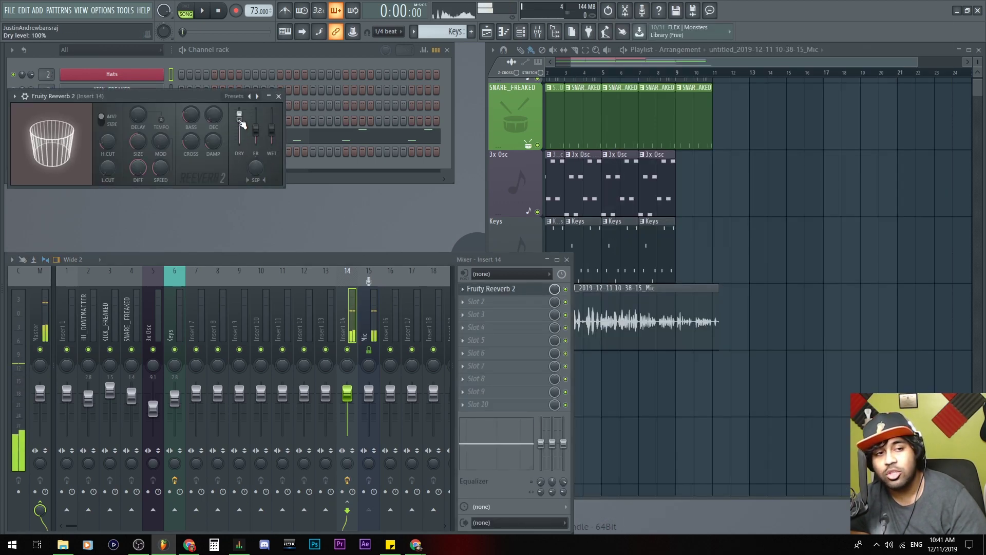
pyautogui.moveTo(239, 114); pyautogui.dragTo(238, 142)
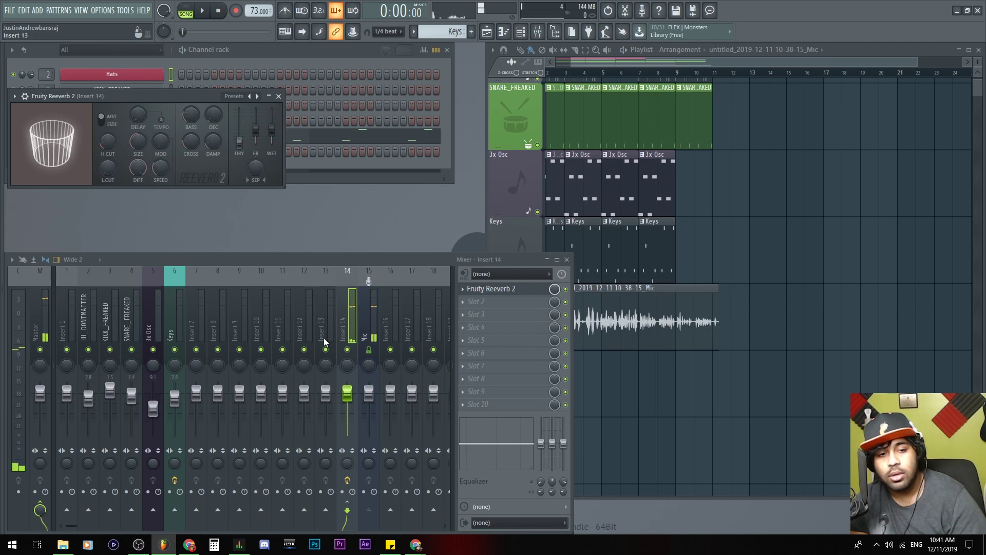
# Step: Mute and unmute Insert 14 to compare the Mic signal with and without reverb, leave it muted, and select the Mic track
pyautogui.click(370, 318)
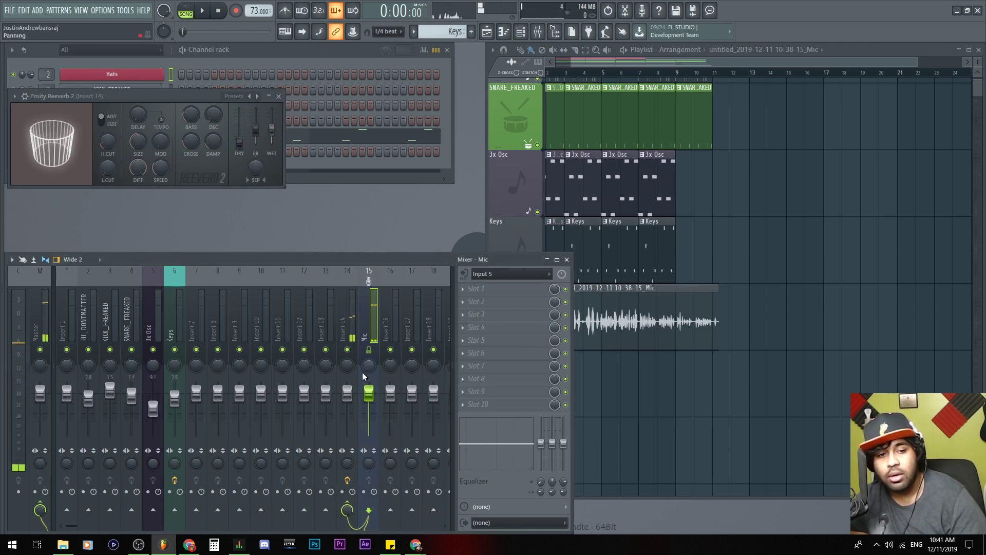
pyautogui.click(348, 349)
pyautogui.click(353, 319)
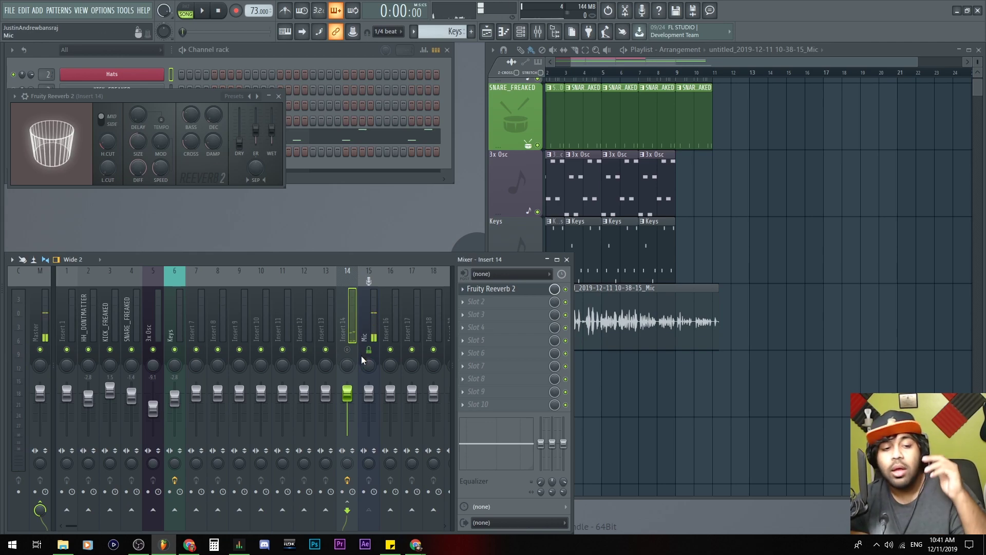
pyautogui.click(347, 349)
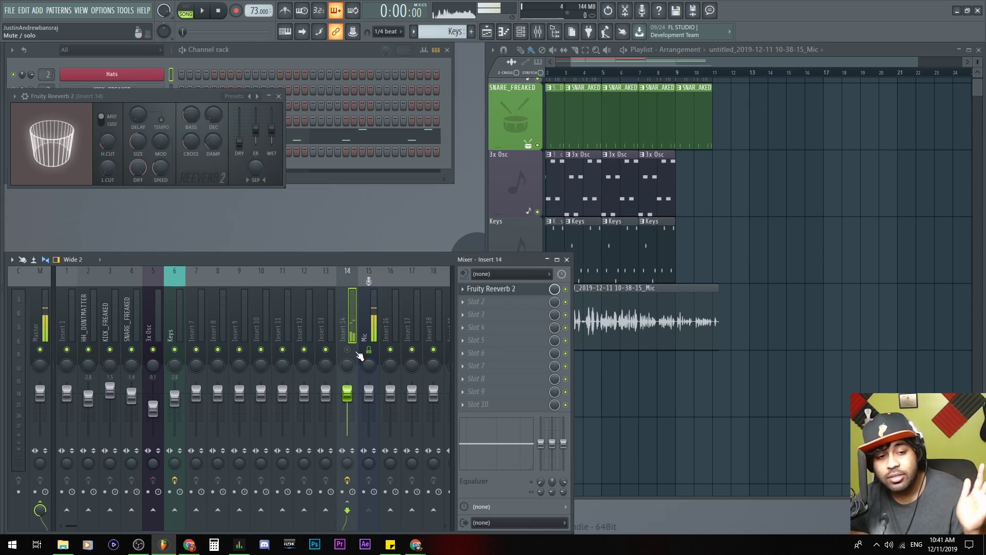
pyautogui.click(347, 350)
pyautogui.click(368, 325)
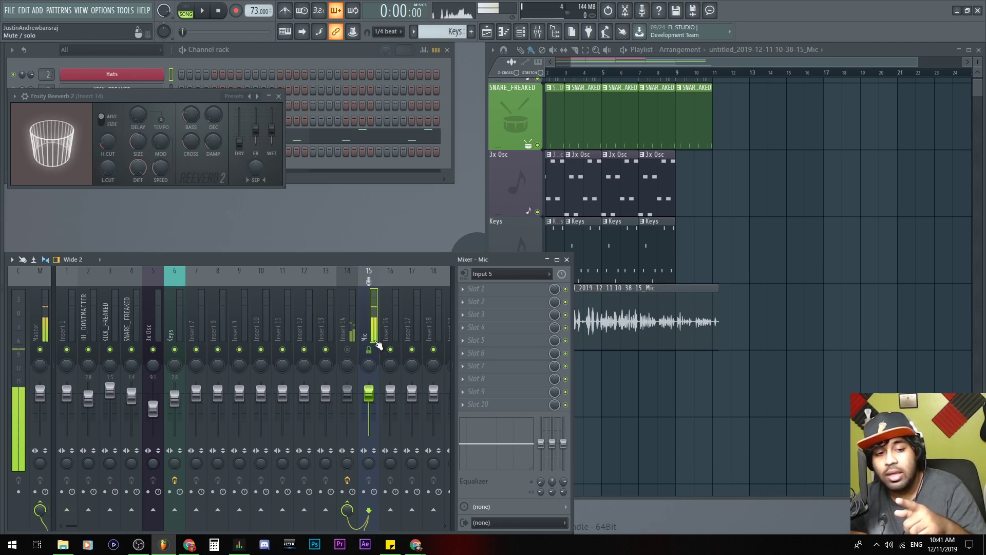
# Step: Rename the Insert 14 mixer track as Reverb Send, and select the Mic track to check its routing
pyautogui.doubleClick(341, 327)
pyautogui.write('Reverb Send')
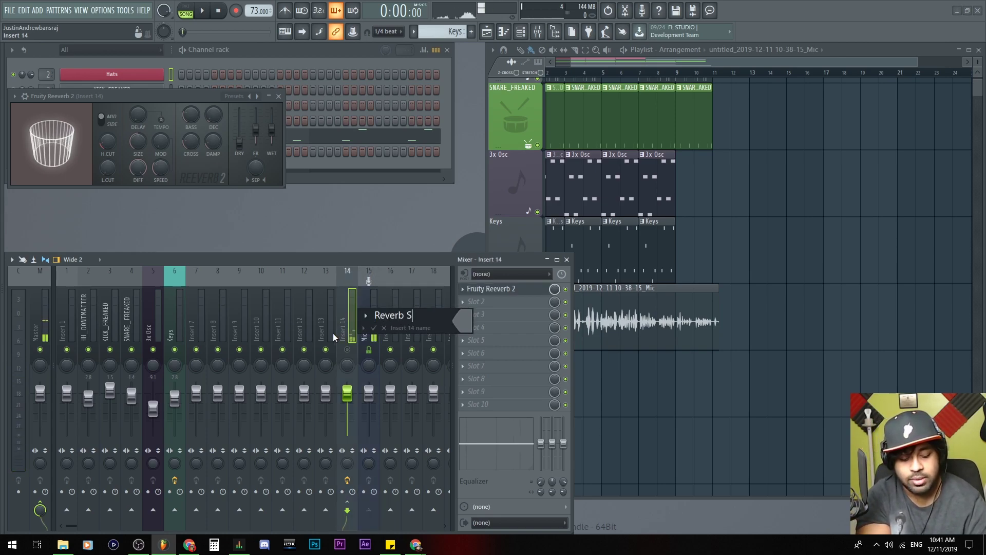
pyautogui.press('Return')
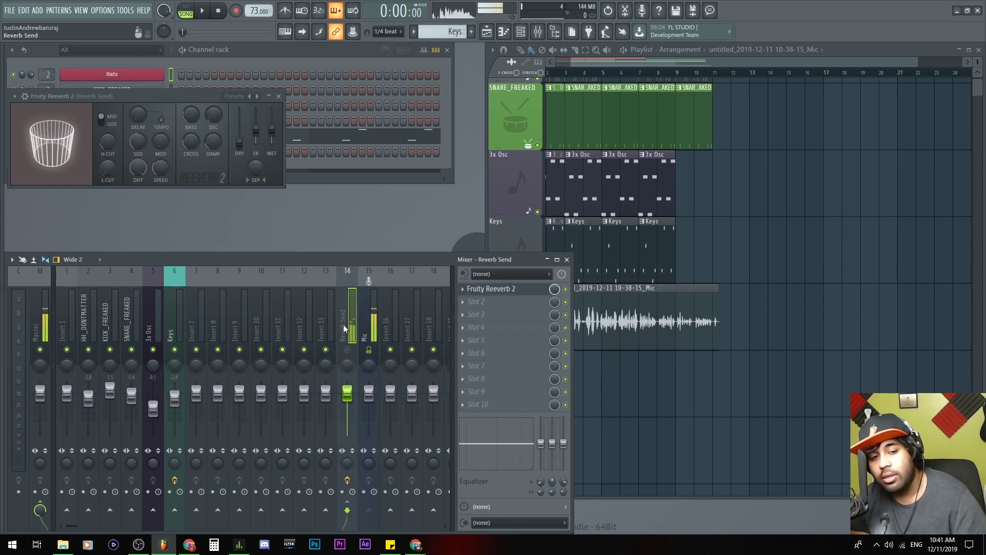
pyautogui.click(377, 316)
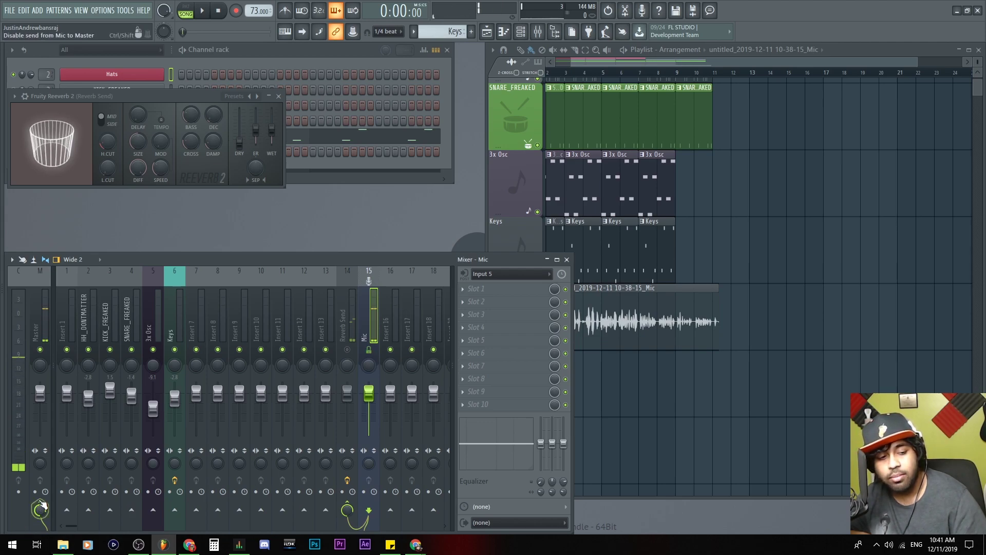
# Step: Try a higher dry level in the Reverb Send's Fruity Reeverb 2, mute the Reverb Send track and reselect the Mic track
pyautogui.click(355, 329)
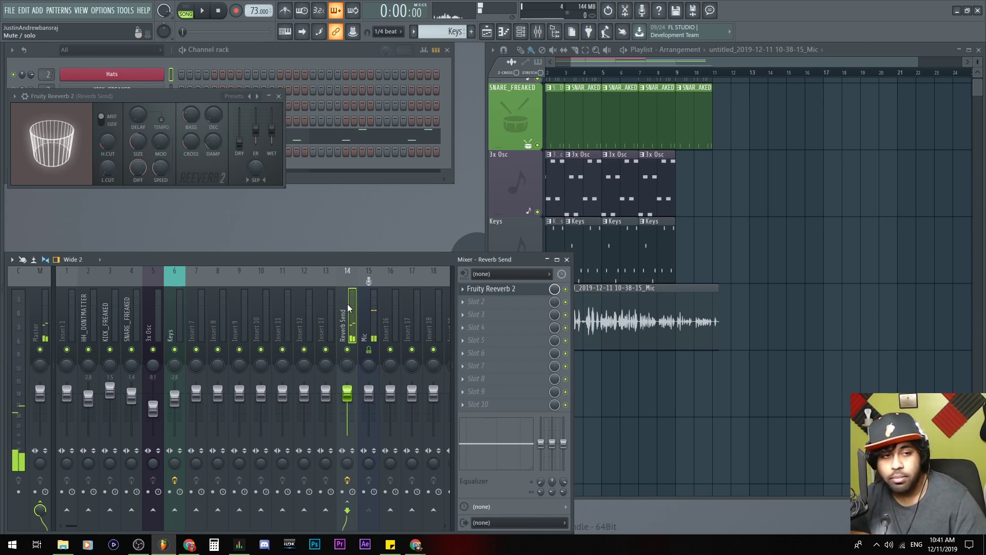
pyautogui.moveTo(239, 137); pyautogui.dragTo(239, 108)
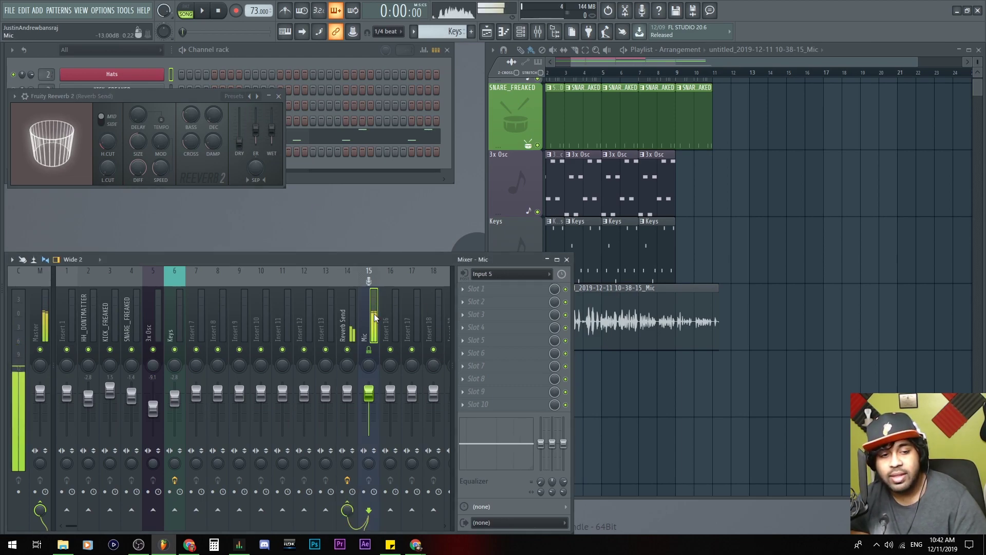
pyautogui.click(347, 349)
pyautogui.click(356, 331)
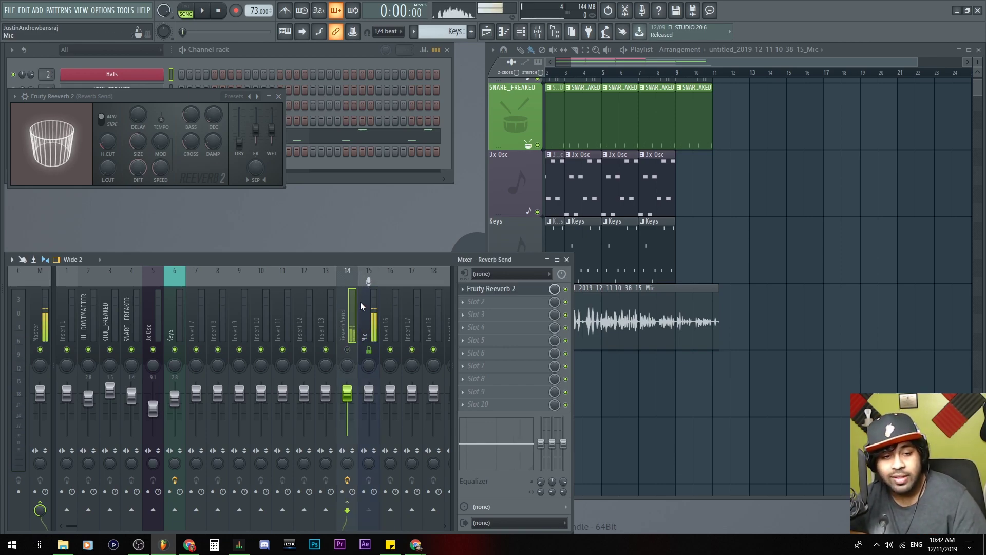
pyautogui.click(364, 322)
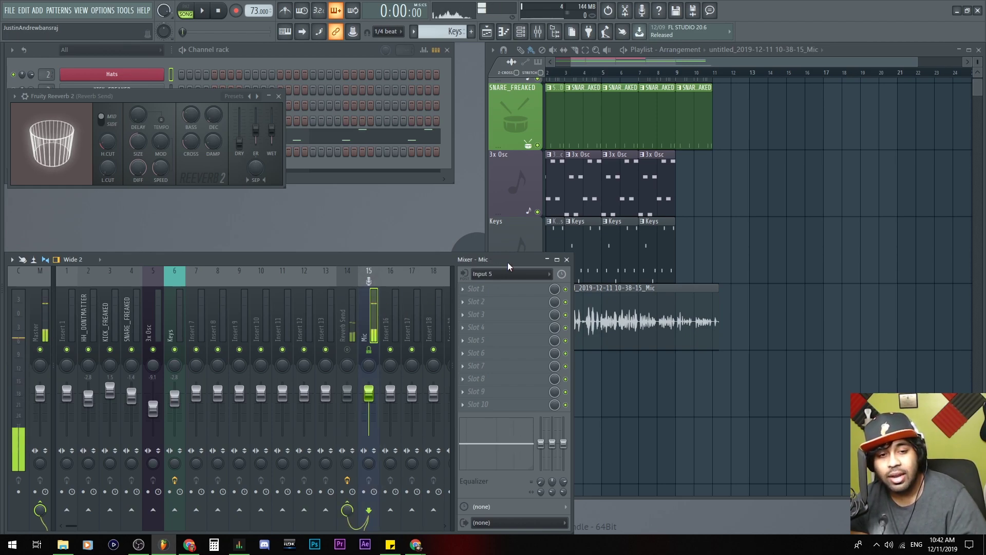
# Step: Review the list of audio input sources available for the Mic track, keeping its current input
pyautogui.click(489, 277)
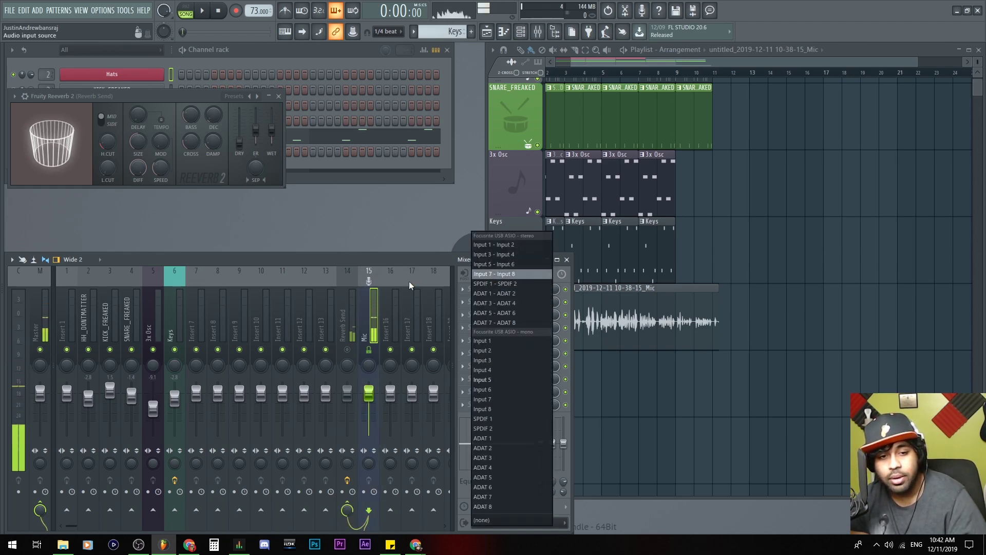
pyautogui.click(371, 312)
pyautogui.click(417, 309)
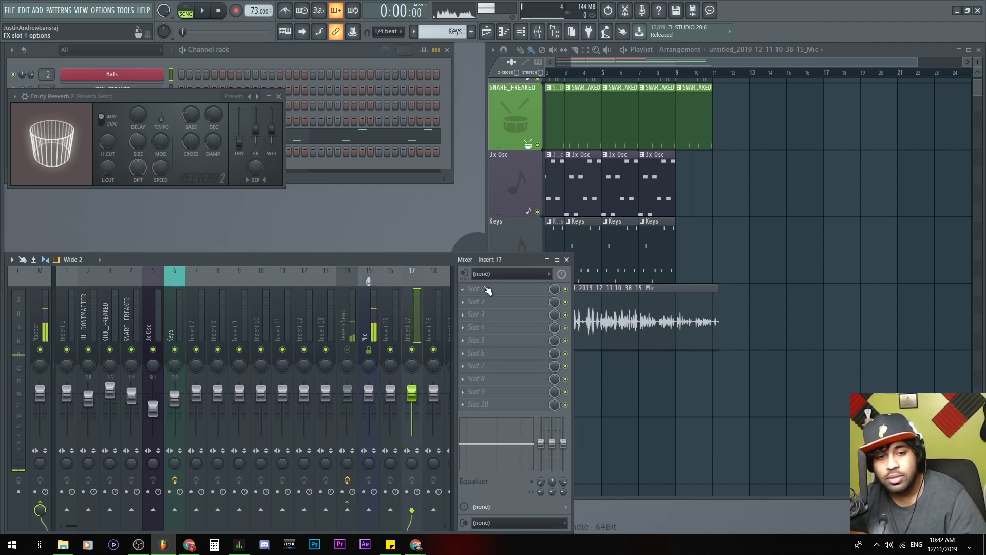
pyautogui.click(372, 316)
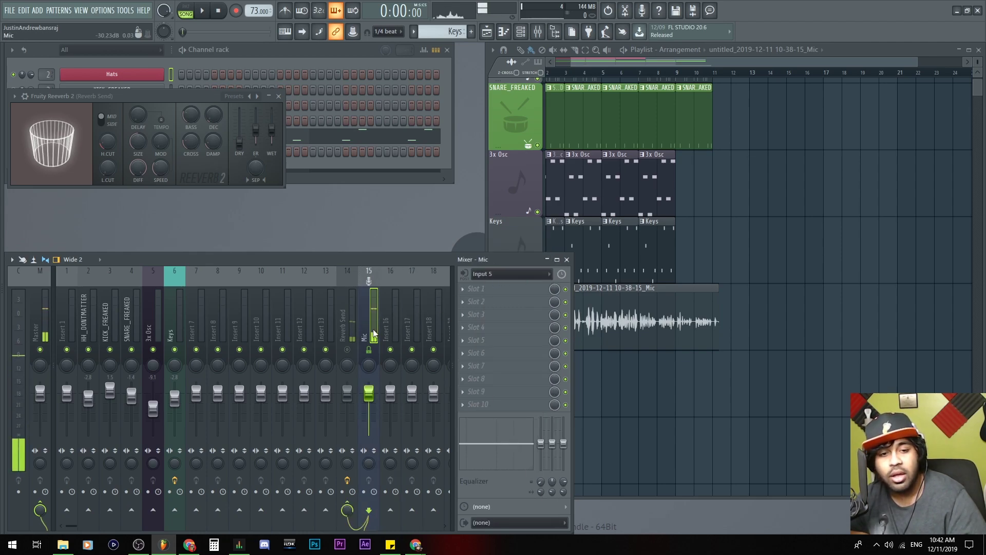
pyautogui.click(504, 278)
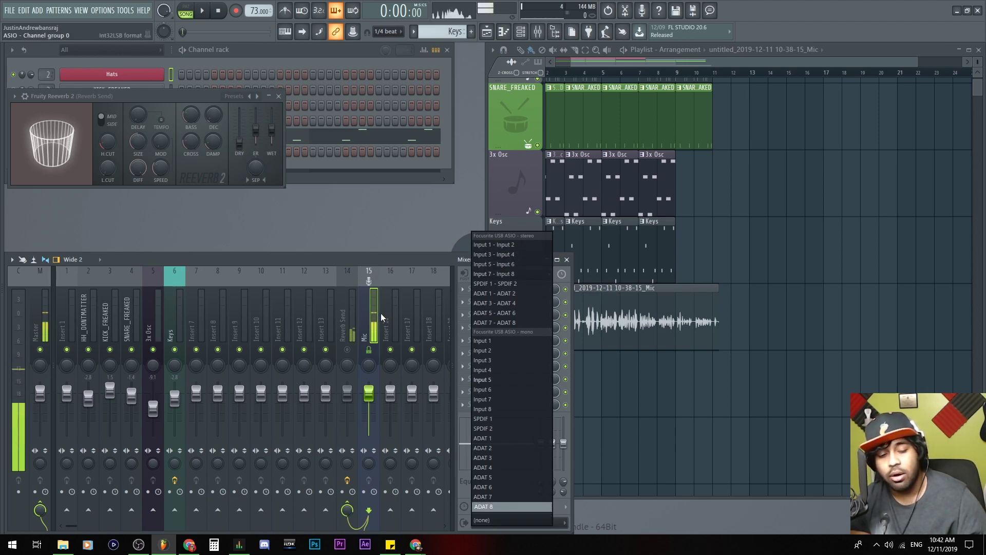
pyautogui.click(375, 325)
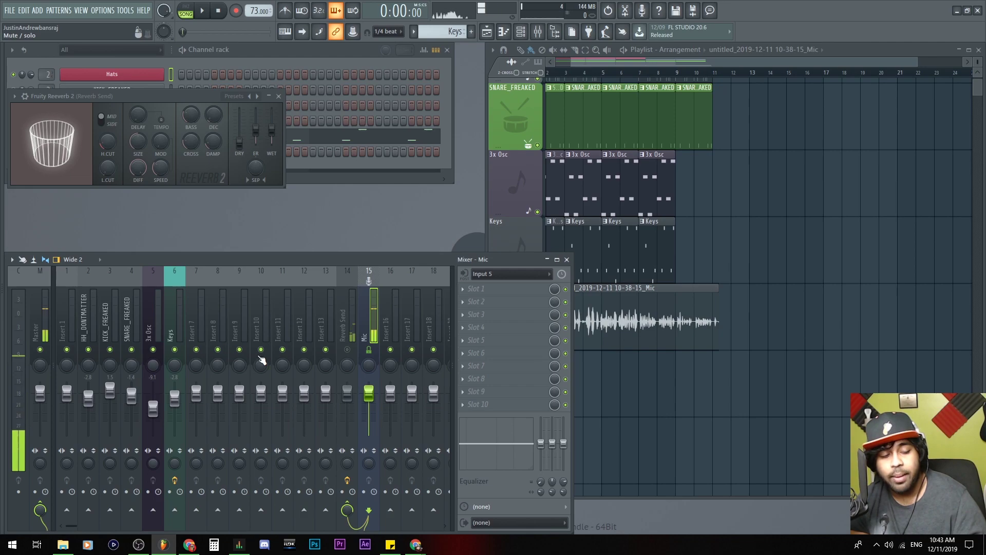
# Step: Lock the Reverb Send track's mute state, and toggle solo on the Keys and Insert 10 tracks to test the locked tracks
pyautogui.rightClick(175, 350)
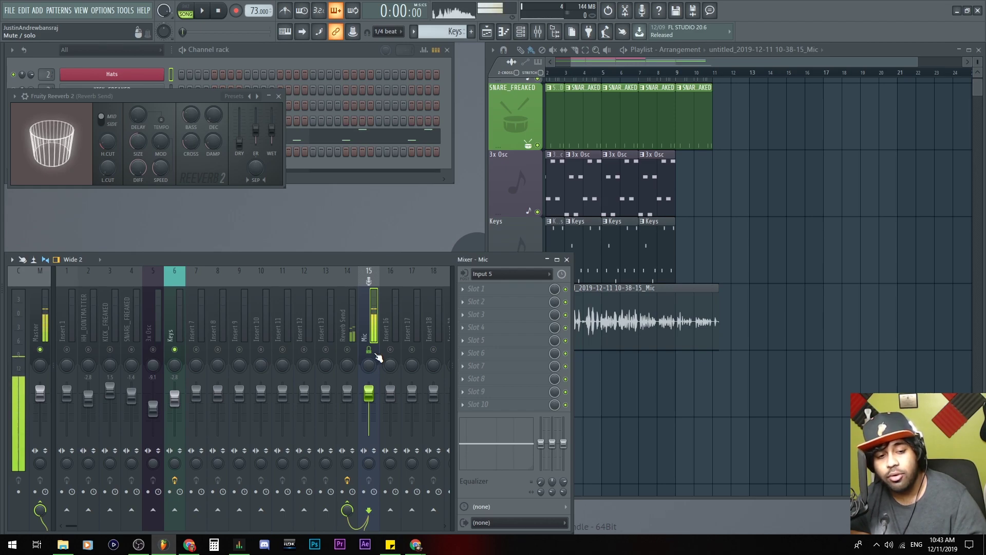
pyautogui.rightClick(175, 350)
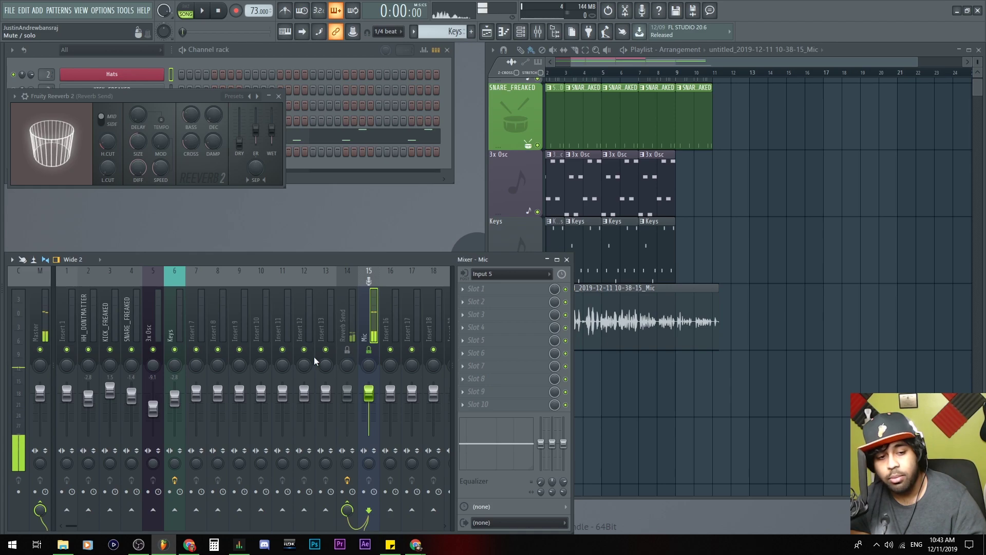
pyautogui.rightClick(261, 350)
pyautogui.rightClick(260, 352)
pyautogui.rightClick(260, 352)
pyautogui.rightClick(260, 353)
pyautogui.rightClick(261, 352)
pyautogui.rightClick(262, 354)
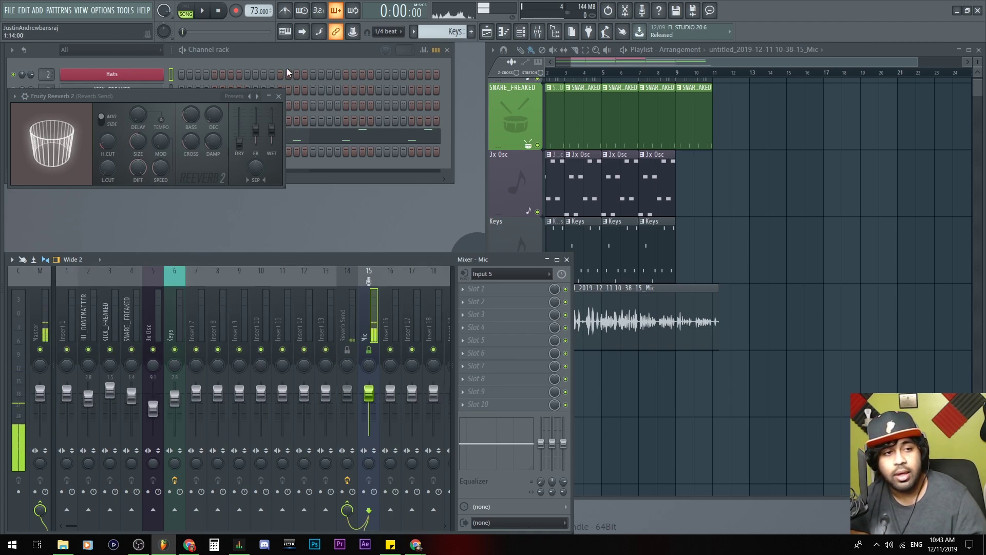
# Step: Close the Fruity Reeverb 2 window, and check the mute and lock options of the Hats channel in the Channel rack
pyautogui.click(278, 96)
pyautogui.rightClick(14, 76)
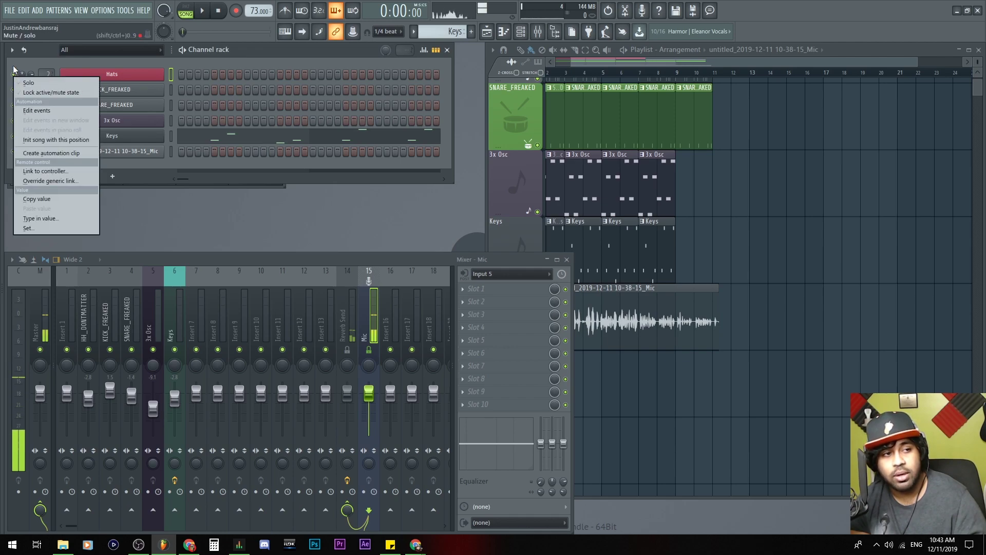
pyautogui.click(13, 66)
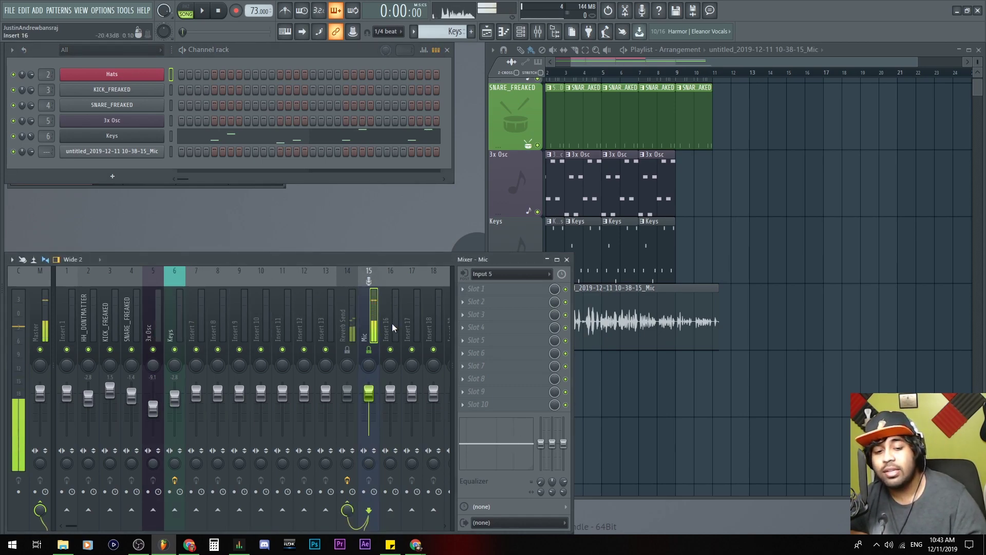
# Step: Raise the high and middle EQ band levels on the Mic track, and reset each to its default level
pyautogui.moveTo(561, 445); pyautogui.dragTo(563, 424)
pyautogui.keyDown('alt'); pyautogui.click(564, 426); pyautogui.keyUp('alt')
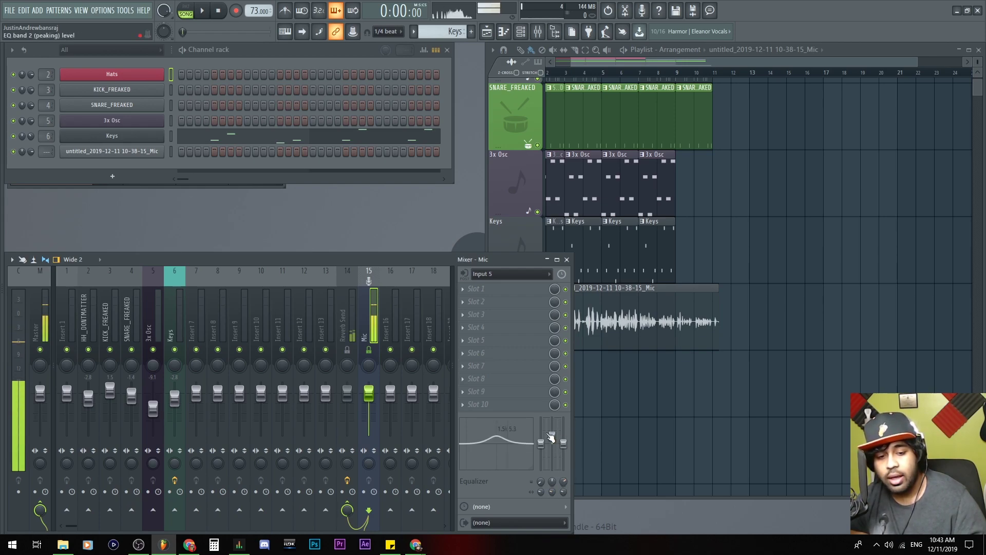
pyautogui.keyDown('alt'); pyautogui.click(553, 433); pyautogui.keyUp('alt')
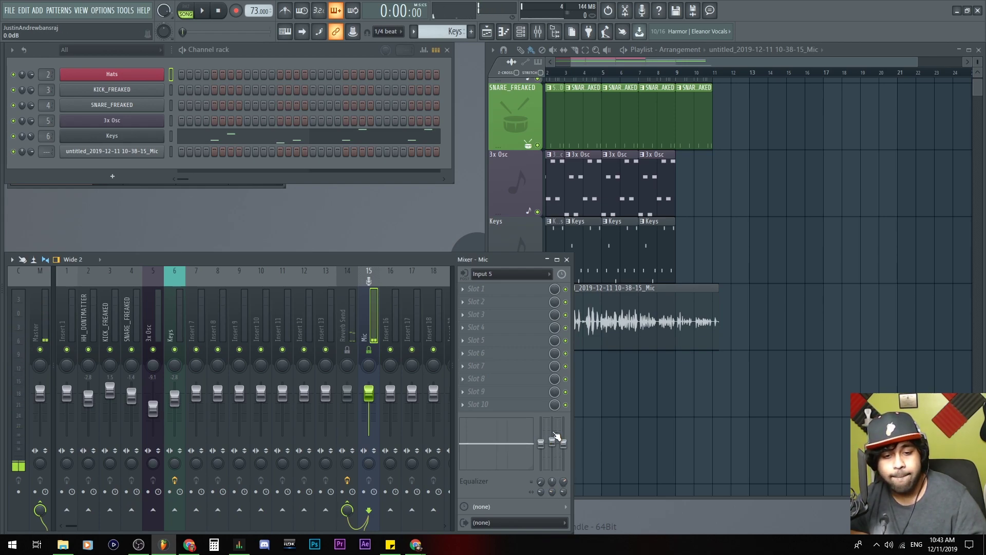
# Step: Compare the output targets of the Mic and Master tracks, and set the Mic track's output to Output 1 - Output 2
pyautogui.click(522, 521)
pyautogui.click(518, 521)
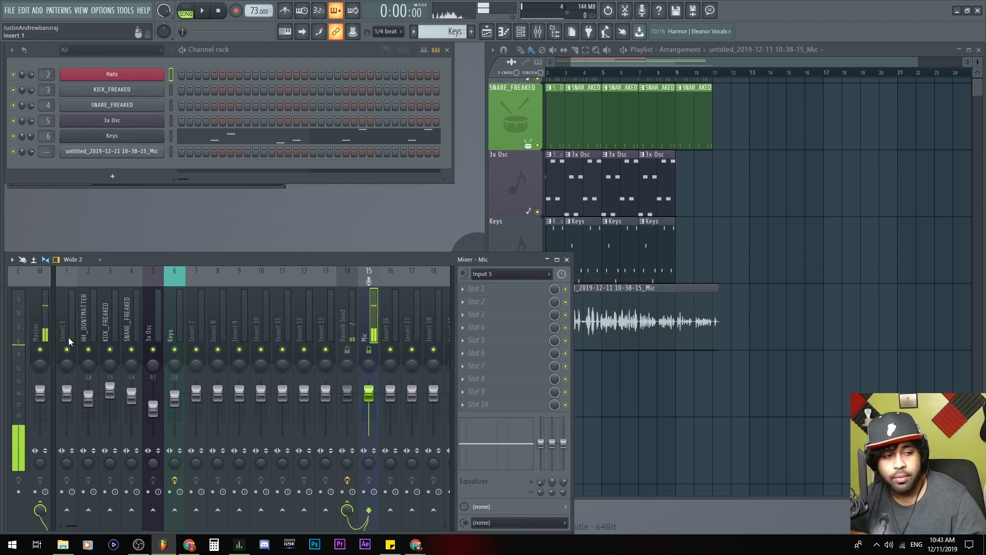
pyautogui.click(38, 310)
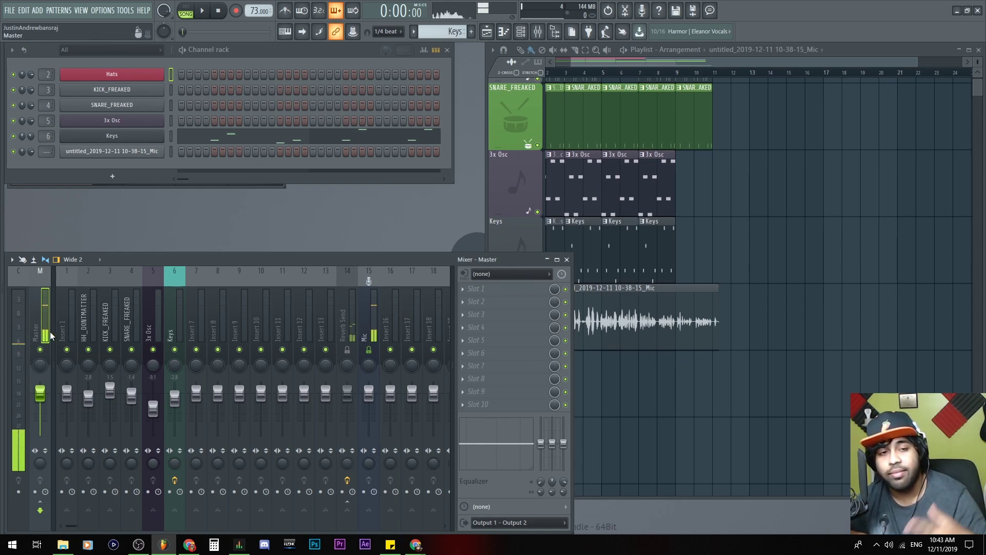
pyautogui.click(361, 324)
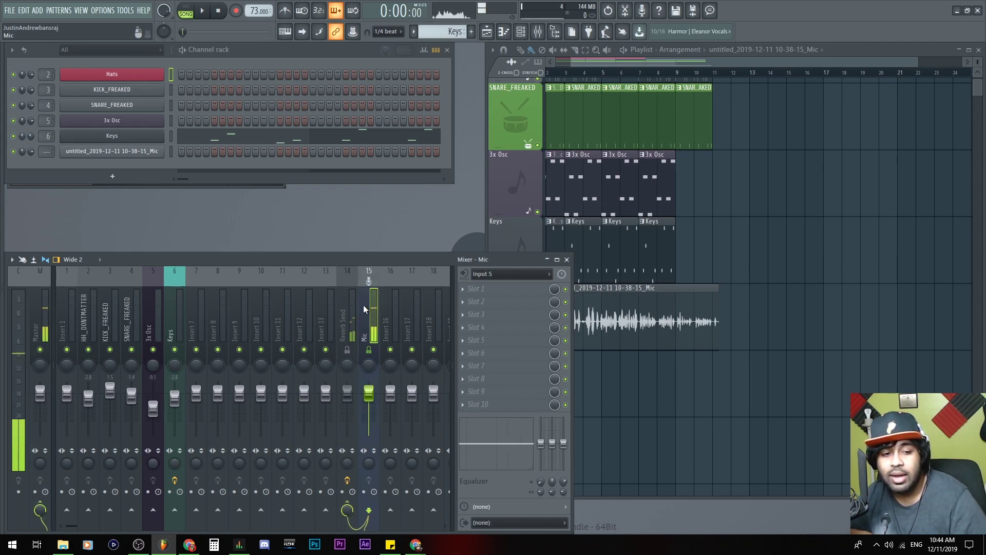
pyautogui.click(503, 521)
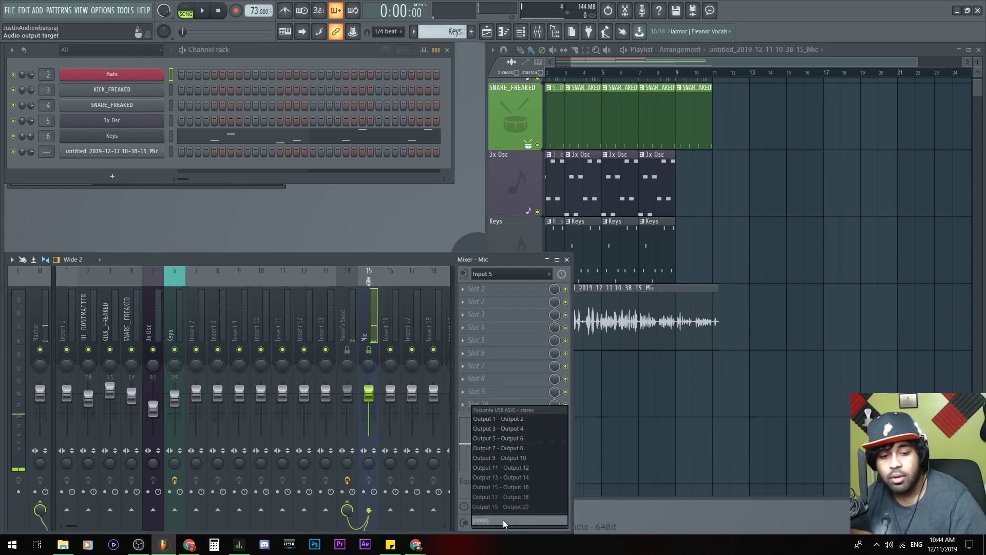
pyautogui.click(493, 420)
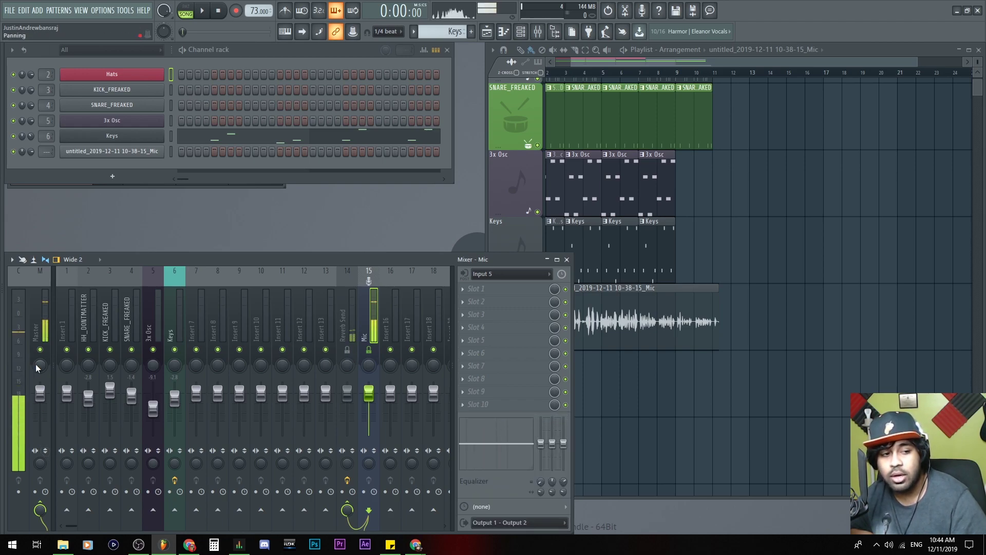
# Step: Mute the Master track to test the Mic's direct output, and set the Mic track's output back to (none)
pyautogui.click(43, 348)
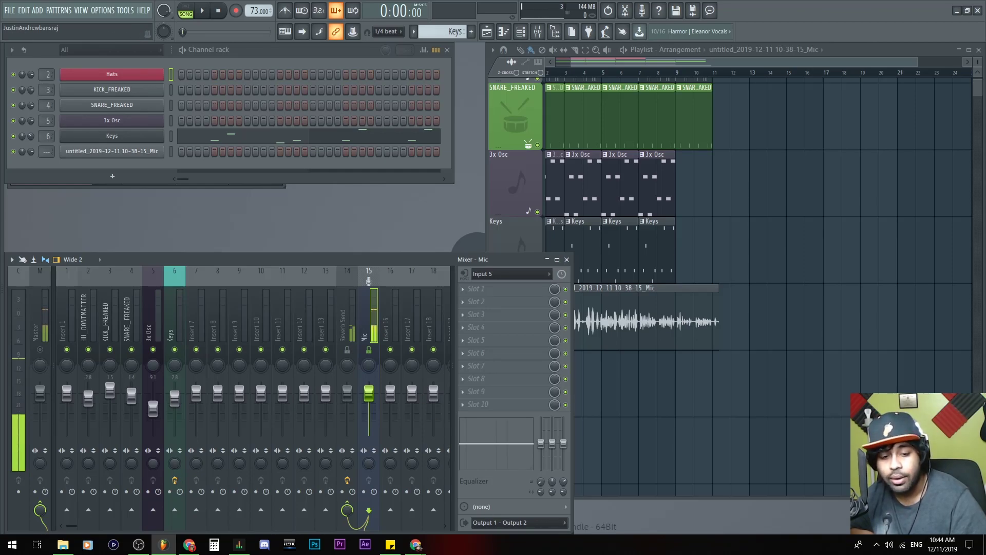
pyautogui.click(493, 523)
pyautogui.click(532, 522)
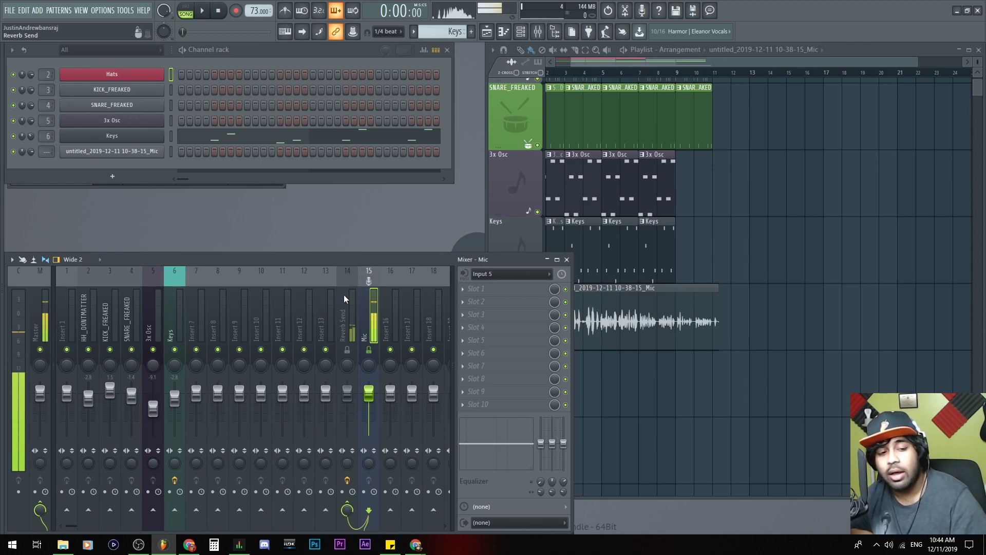
# Step: Add Fruity parametric EQ 2 to the first effect slot of the Master track and boost one band in the mid frequencies
pyautogui.click(38, 308)
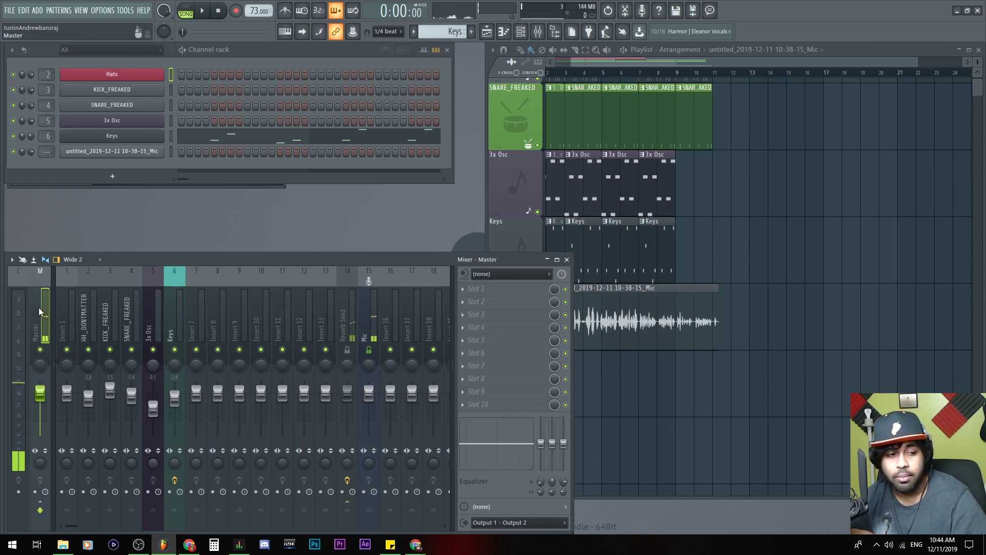
pyautogui.click(508, 289)
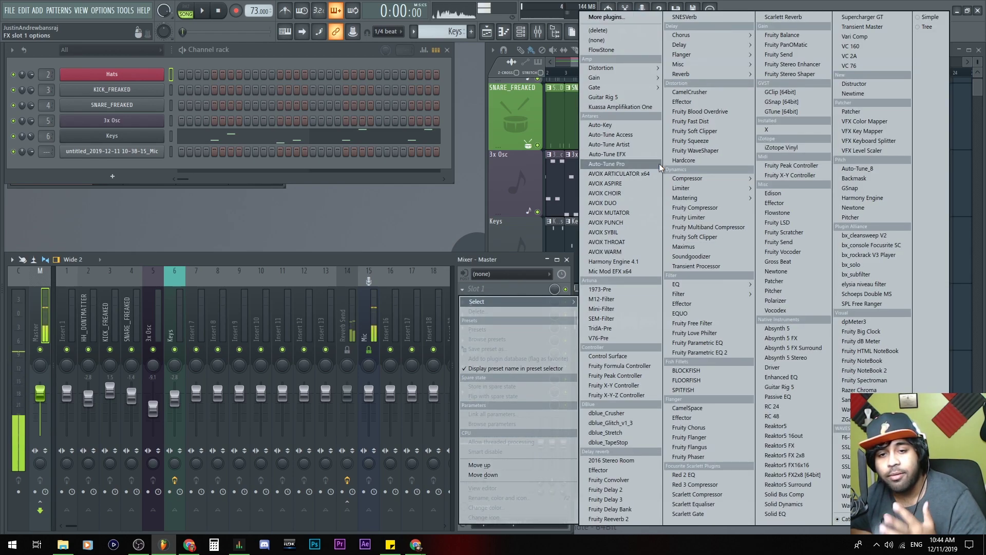
pyautogui.click(727, 350)
pyautogui.moveTo(198, 205); pyautogui.dragTo(151, 175)
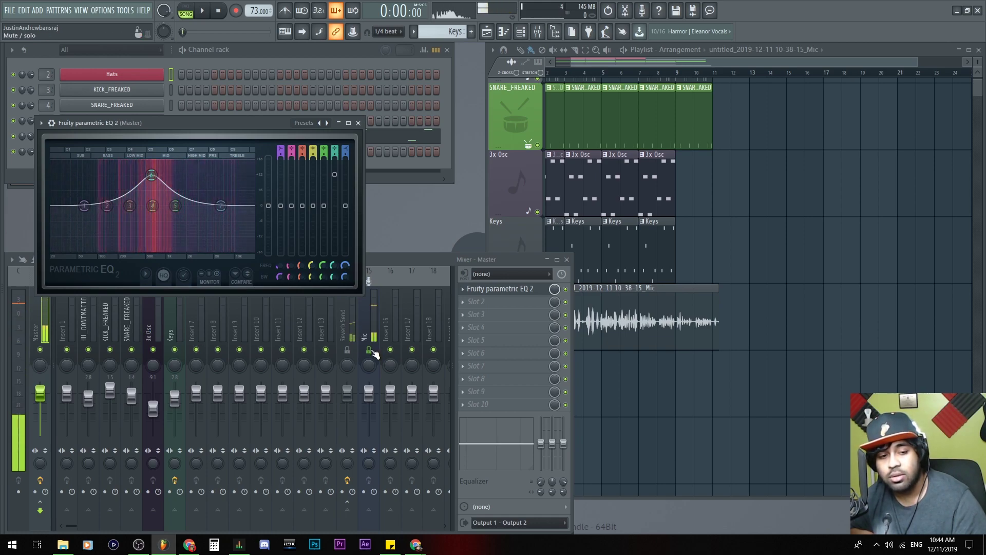
# Step: Play the song with the Mic track and its audio clip muted, shift the EQ boost to the bass range, and unmute the Mic track
pyautogui.click(378, 350)
pyautogui.press('space')
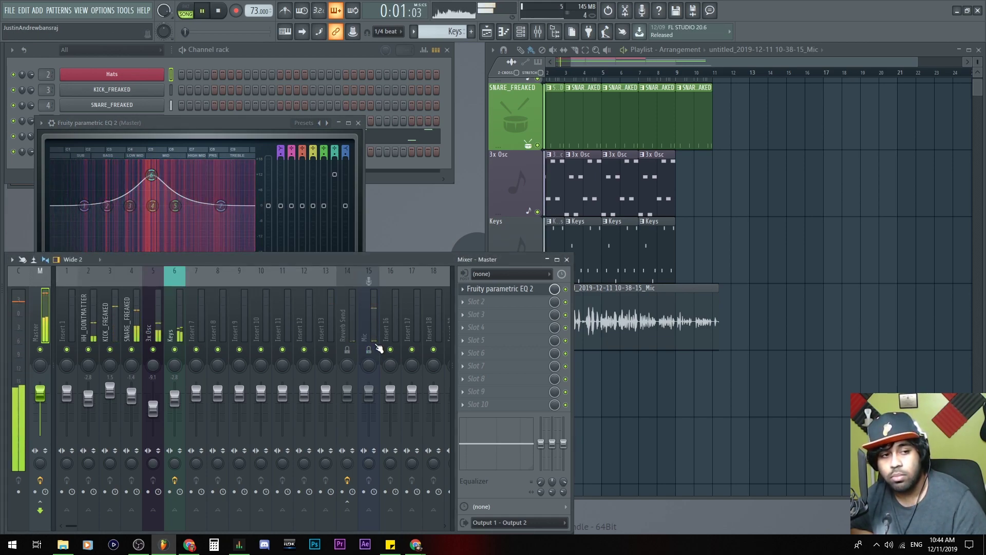
pyautogui.click(643, 341)
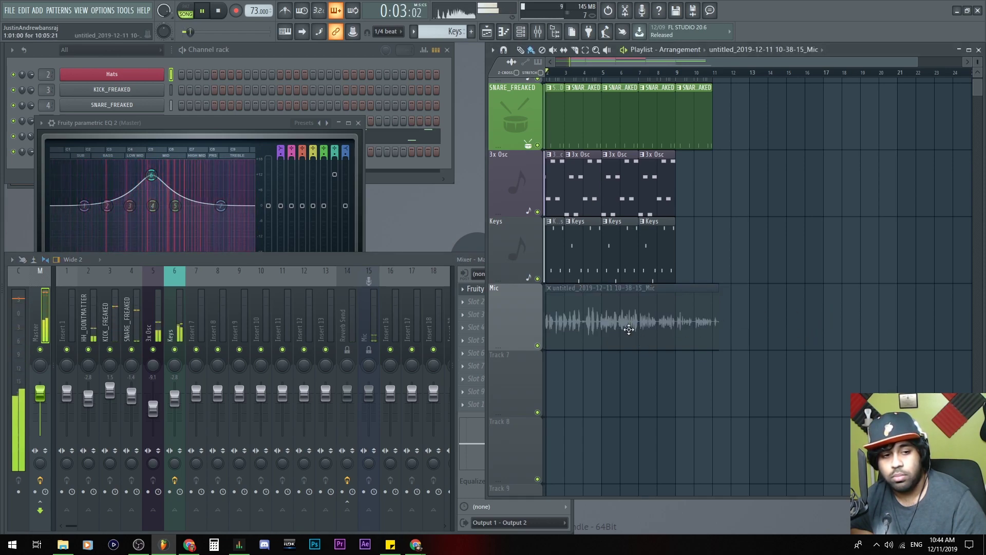
pyautogui.moveTo(151, 175); pyautogui.dragTo(101, 176)
pyautogui.press('space')
pyautogui.click(371, 348)
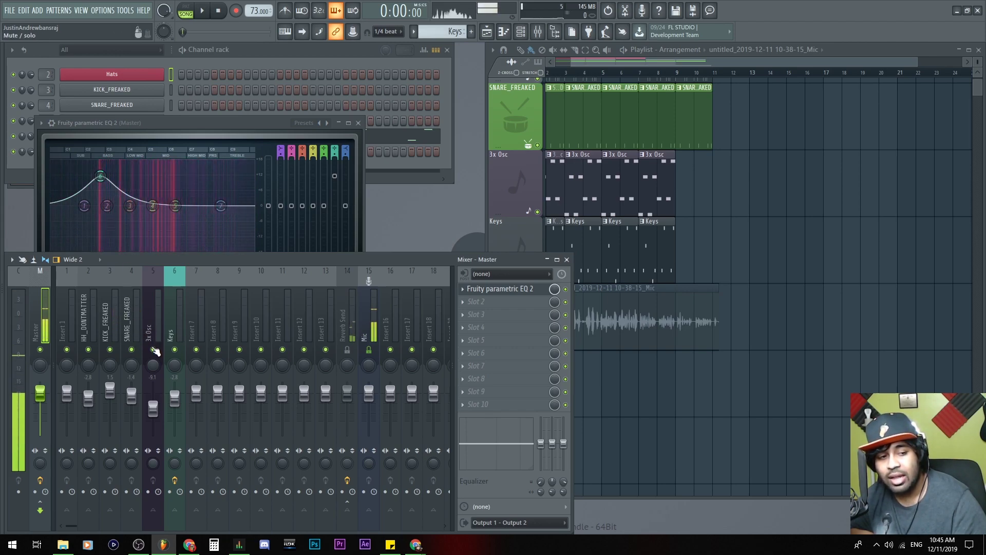
# Step: Compare the effect slots of the 3x Osc track with the Master's, and delete Fruity parametric EQ 2 from the Master track
pyautogui.click(153, 324)
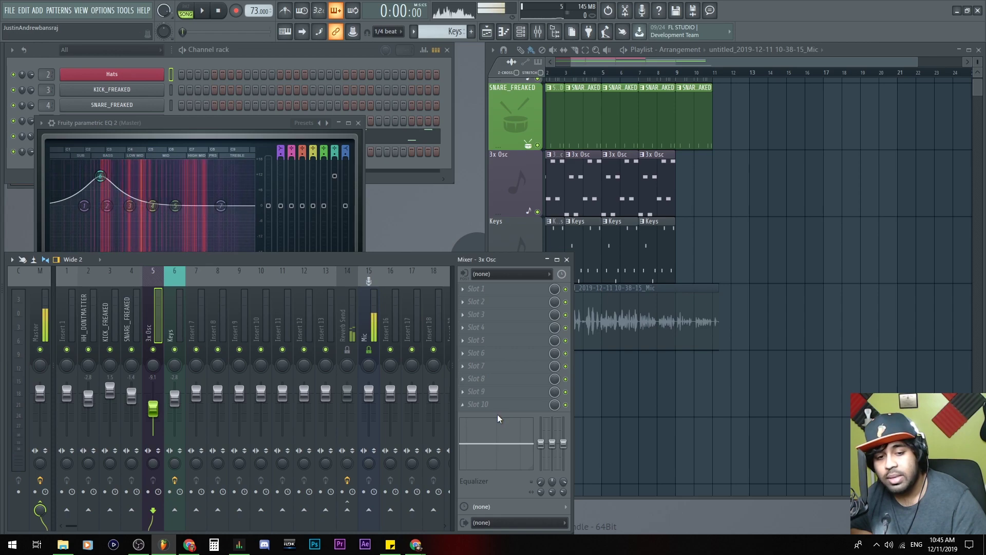
pyautogui.click(47, 321)
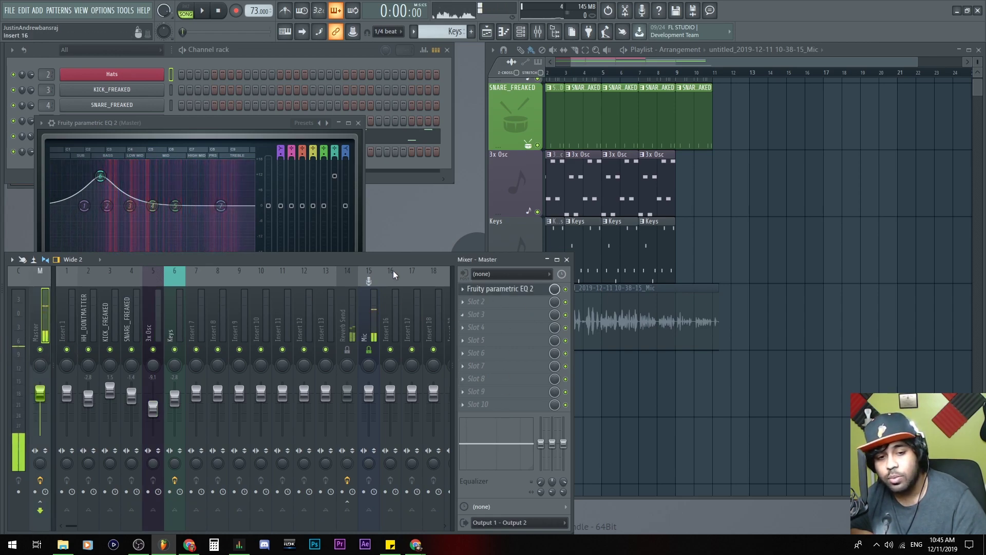
pyautogui.click(463, 289)
pyautogui.click(486, 297)
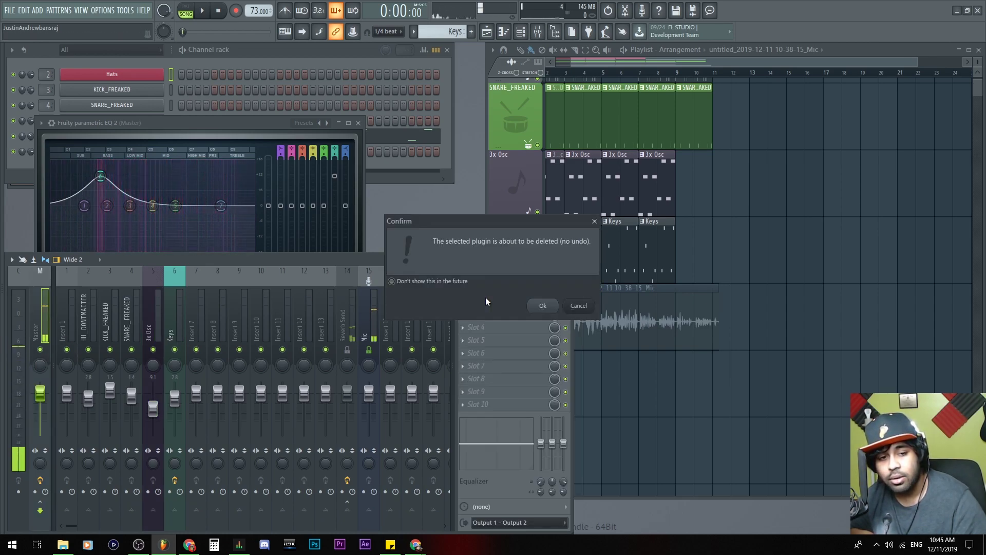
pyautogui.click(542, 306)
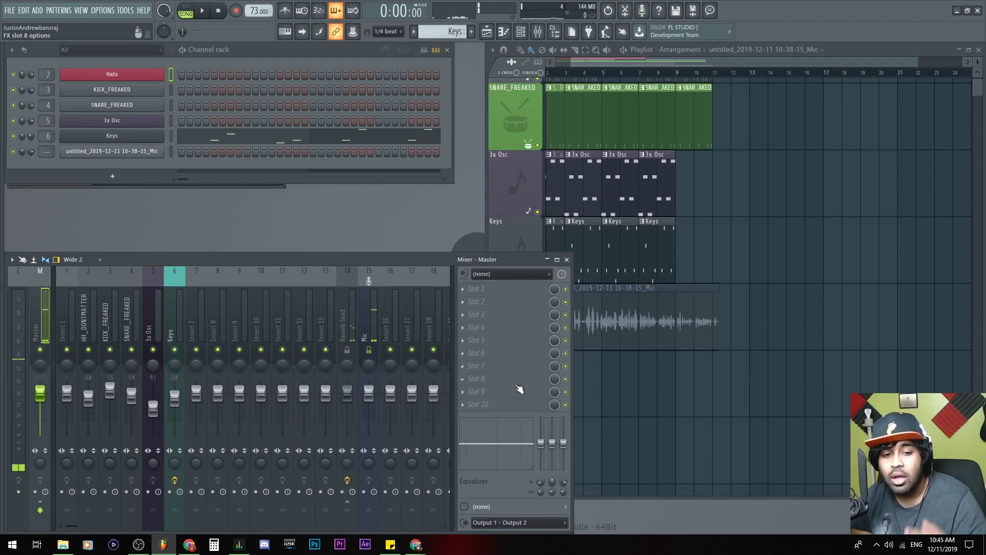
# Step: Check the effect slot options on the Master track, and browse the Minimal templates offered for new projects
pyautogui.click(531, 405)
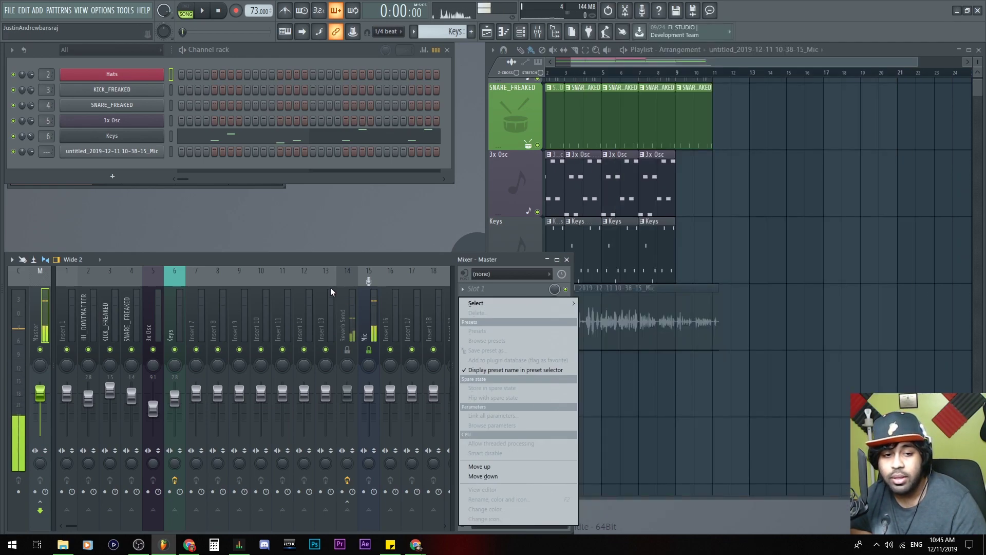
pyautogui.click(239, 264)
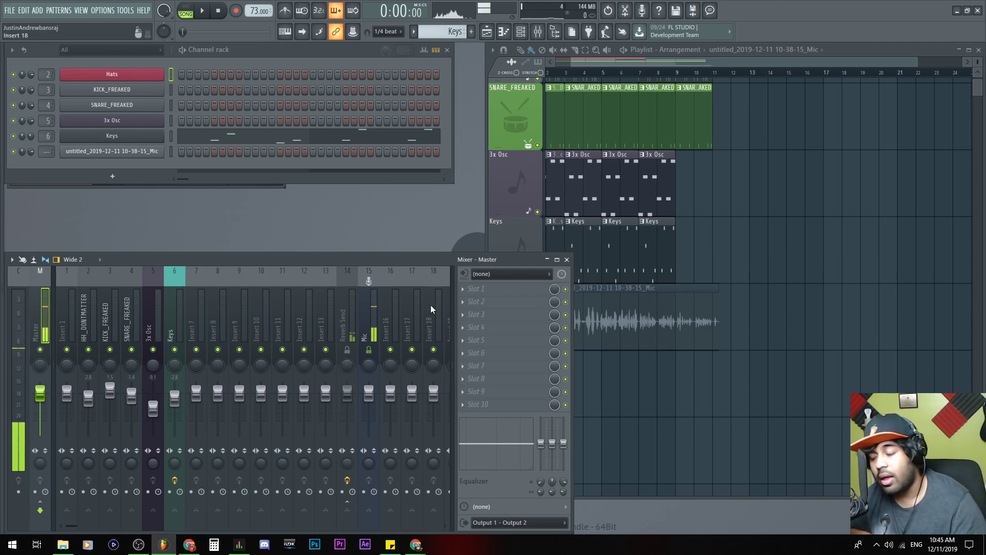
pyautogui.click(9, 11)
pyautogui.moveTo(33, 34)
pyautogui.moveTo(300, 36)
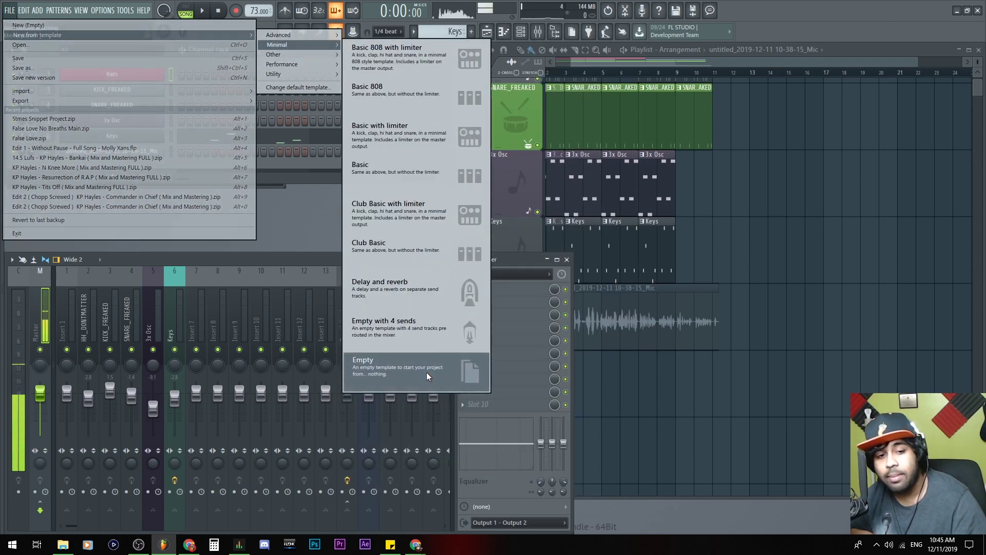
pyautogui.click(153, 309)
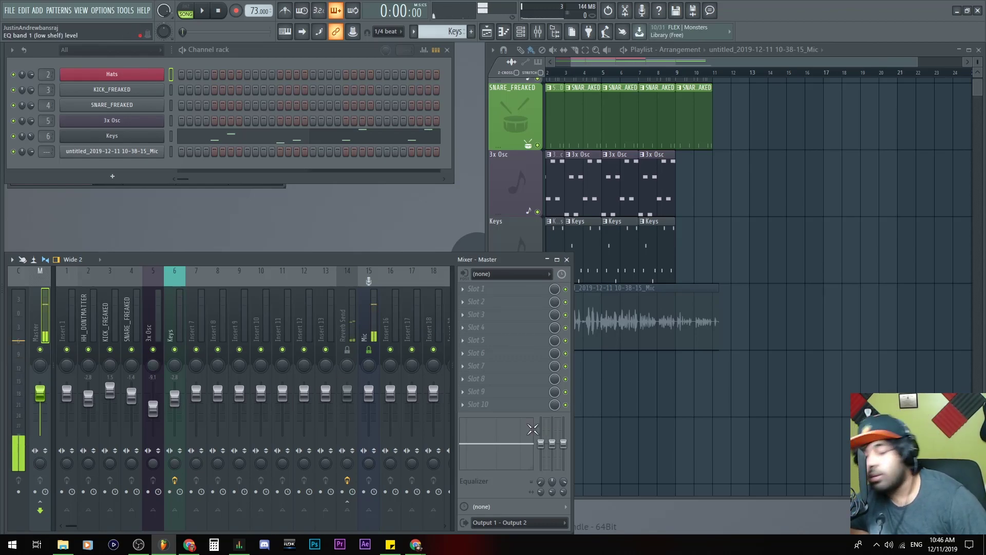
# Step: Close the Mixer, show all Playlist tracks from the song start, and select the Hat pattern clip without moving it
pyautogui.click(567, 260)
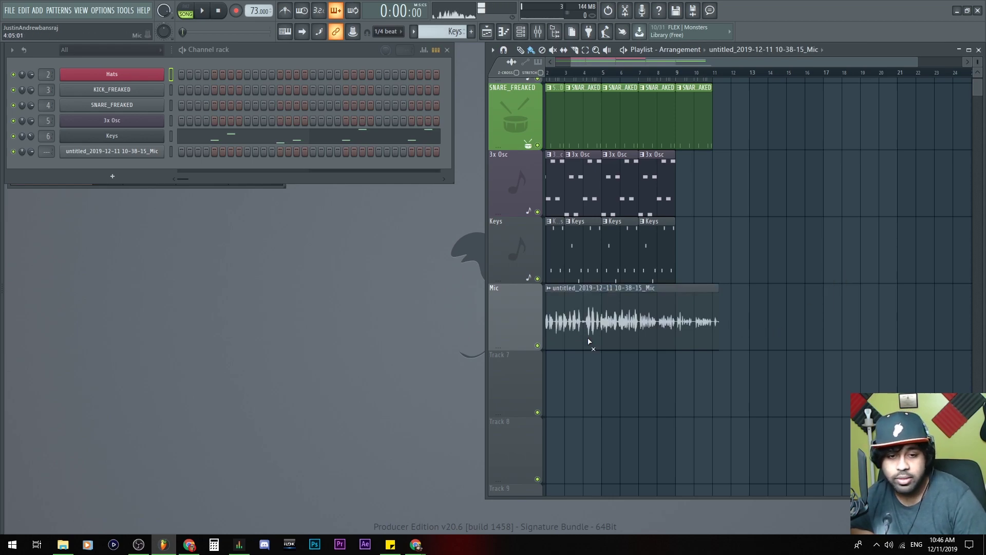
pyautogui.scroll(1, 675, 430)
pyautogui.scroll(1, 674, 431)
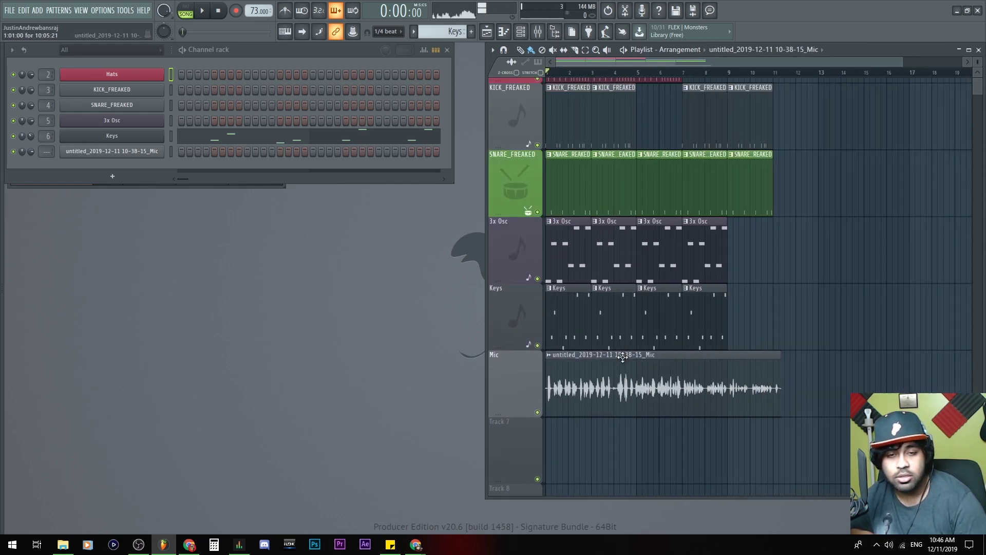
pyautogui.scroll(-1, 614, 241)
pyautogui.click(609, 99)
pyautogui.click(591, 102)
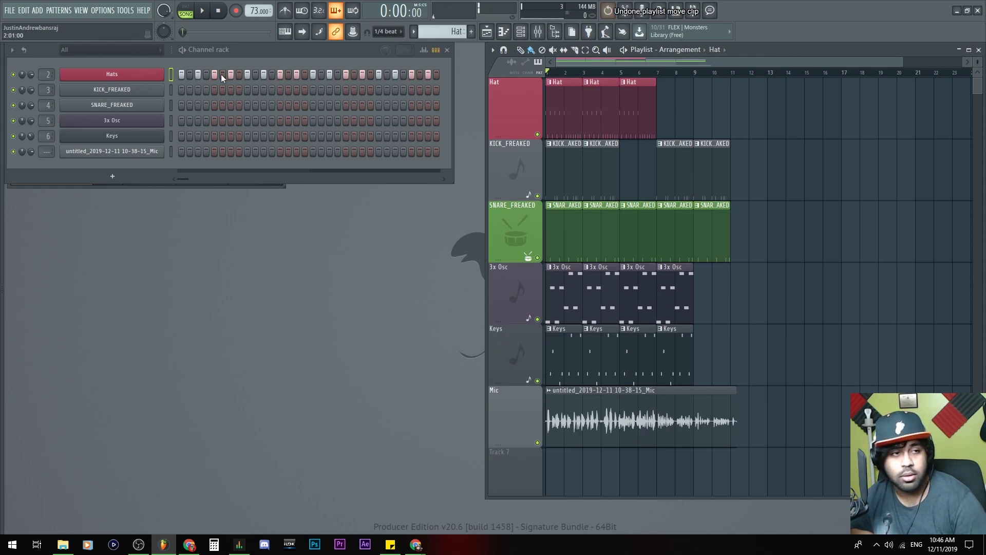
# Step: Save the project to the Desktop as First song in the FL Studio song file (*.flp) format
pyautogui.click(9, 12)
pyautogui.click(27, 59)
pyautogui.click(10, 14)
pyautogui.click(28, 60)
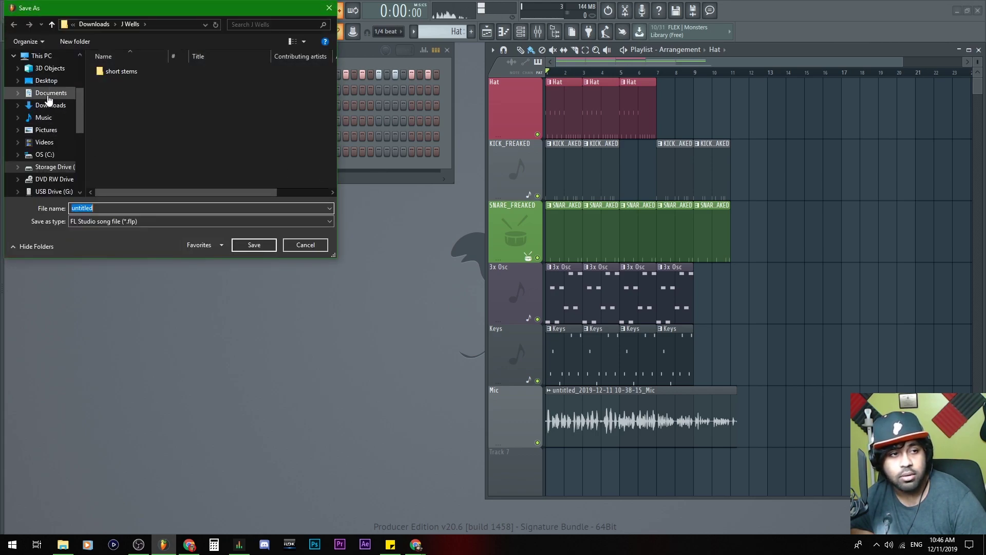
pyautogui.click(46, 82)
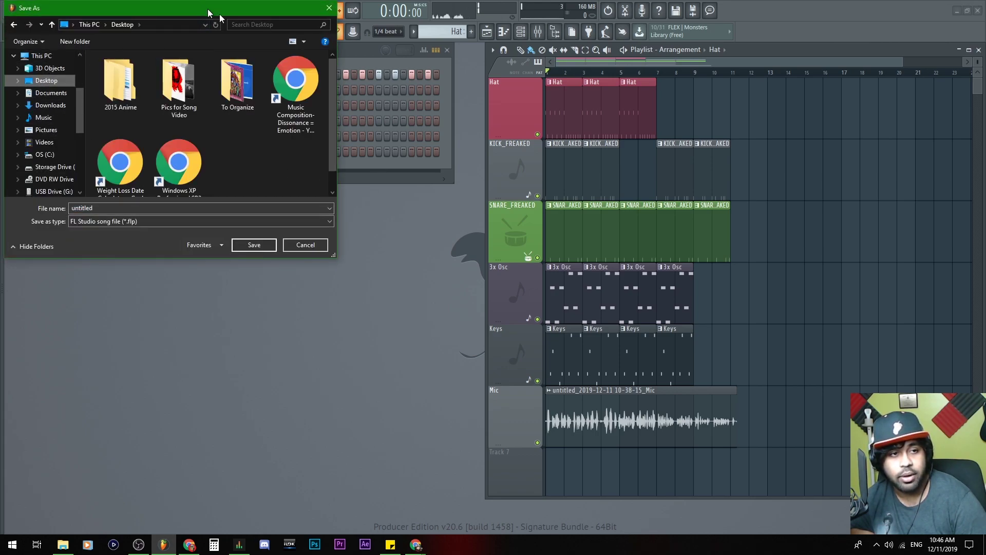
pyautogui.moveTo(204, 8); pyautogui.dragTo(491, 43)
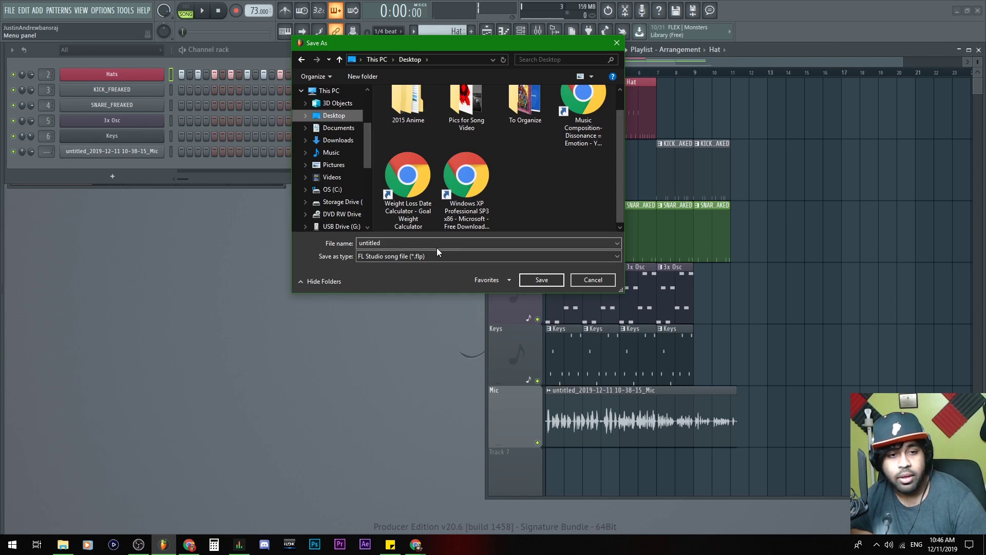
pyautogui.scroll(1, 507, 142)
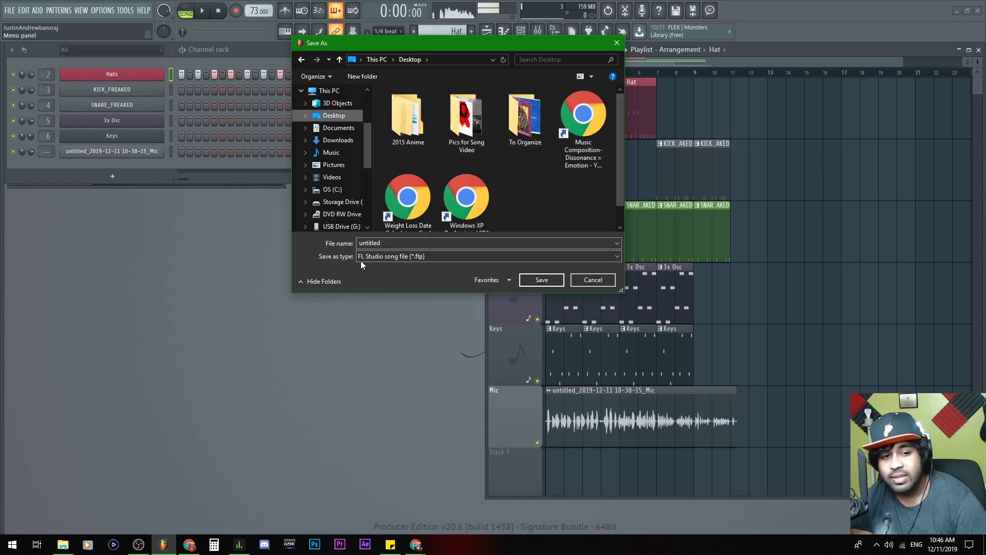
pyautogui.doubleClick(477, 241)
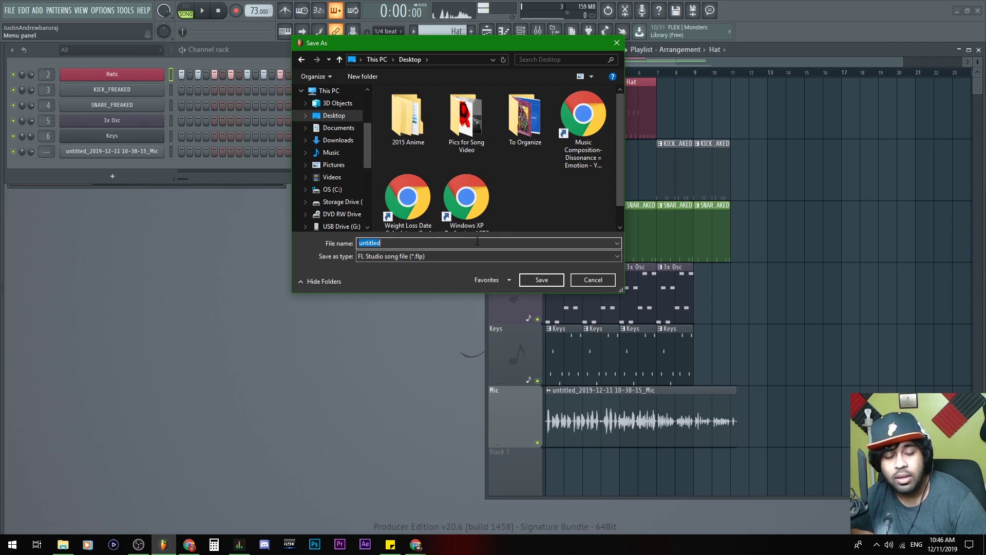
pyautogui.write('First song')
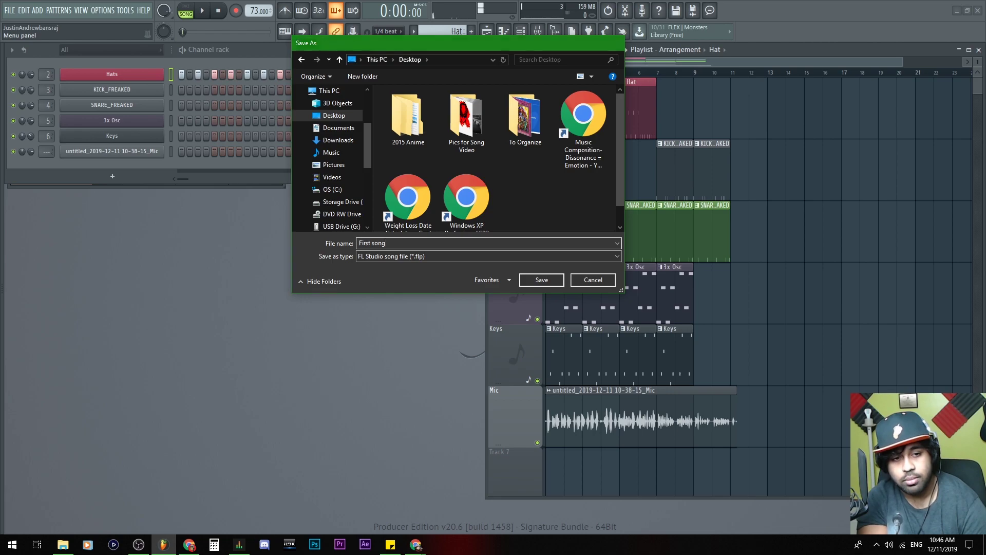
pyautogui.press('Return')
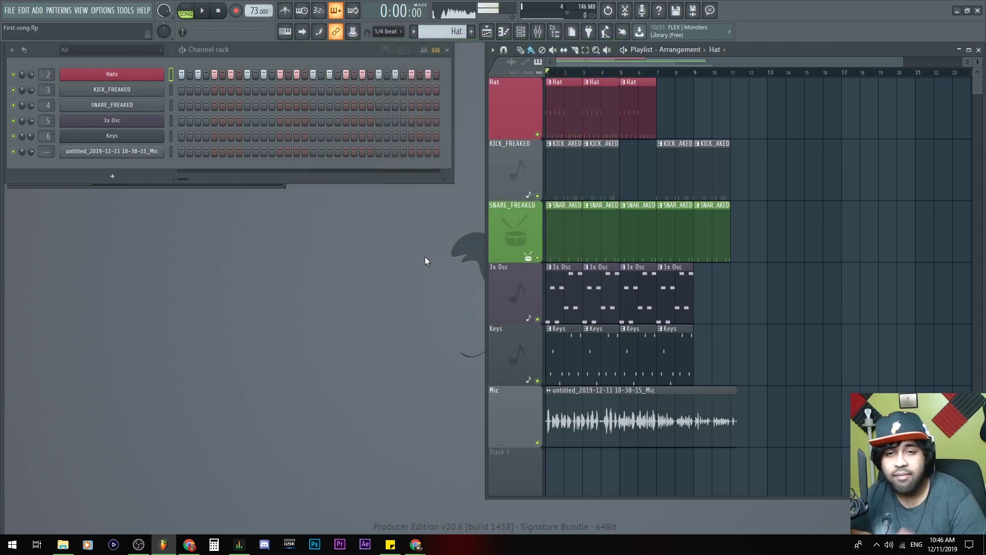
# Step: Minimize FL Studio, close the Downloads folder window, and examine the size of the First song file in its desktop properties
pyautogui.doubleClick(836, 15)
pyautogui.doubleClick(836, 15)
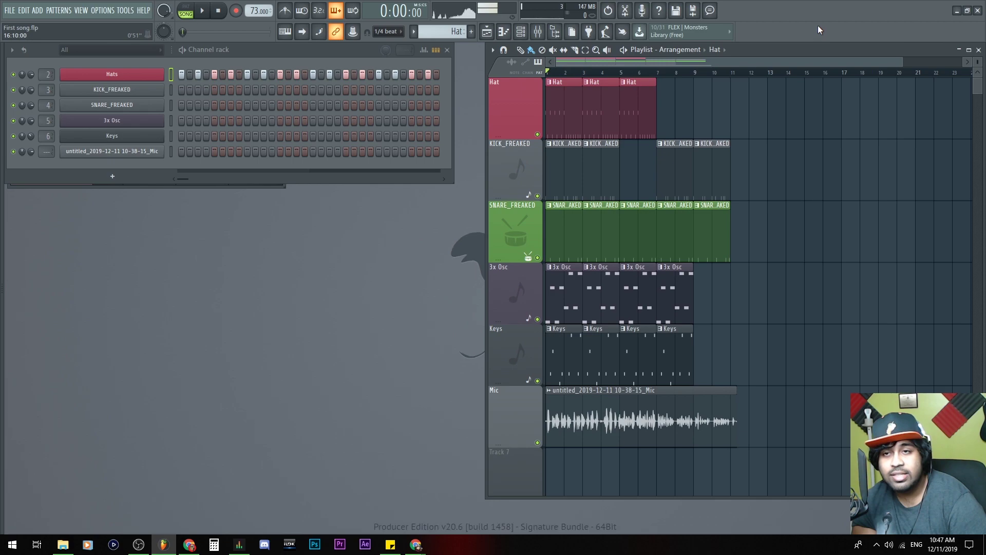
pyautogui.click(968, 12)
pyautogui.click(958, 12)
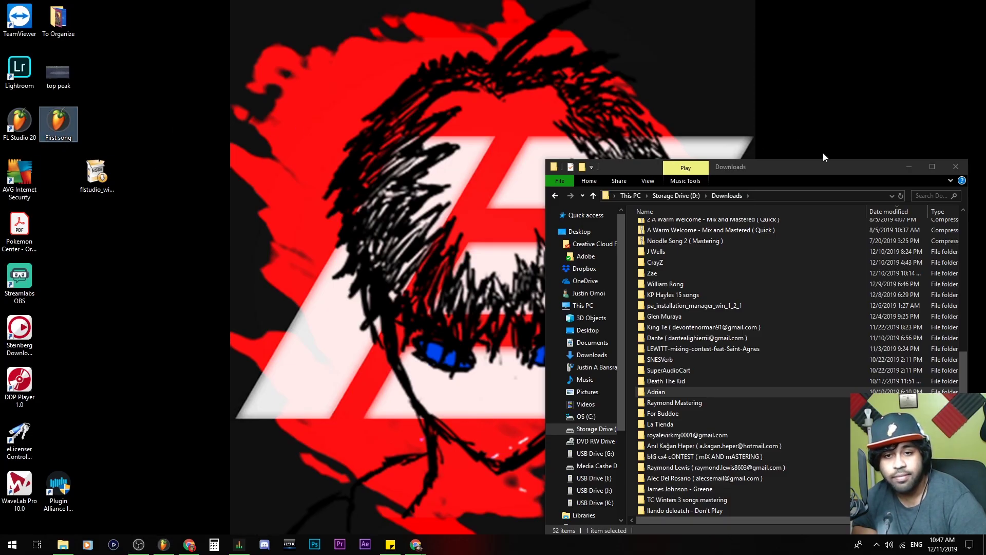
pyautogui.click(957, 167)
pyautogui.rightClick(59, 126)
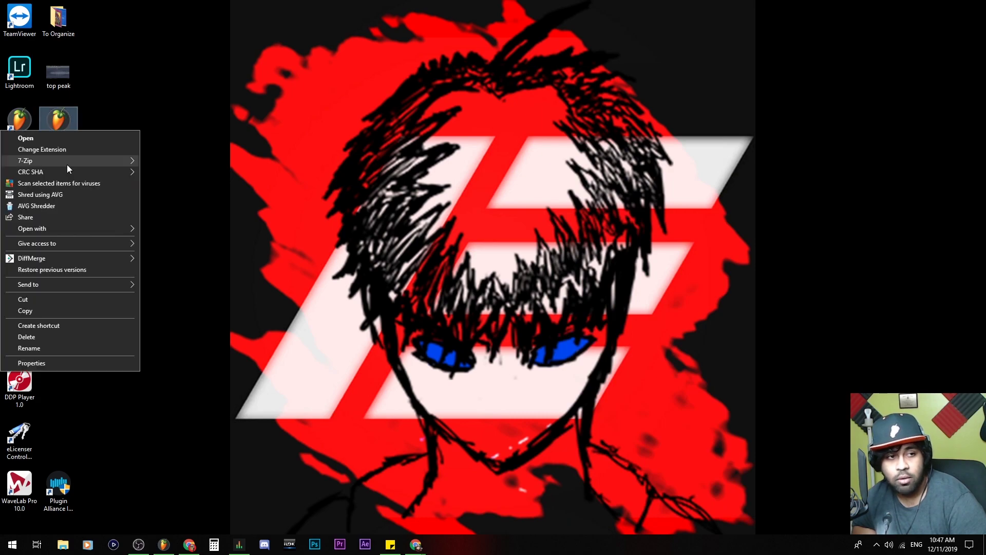
pyautogui.click(62, 362)
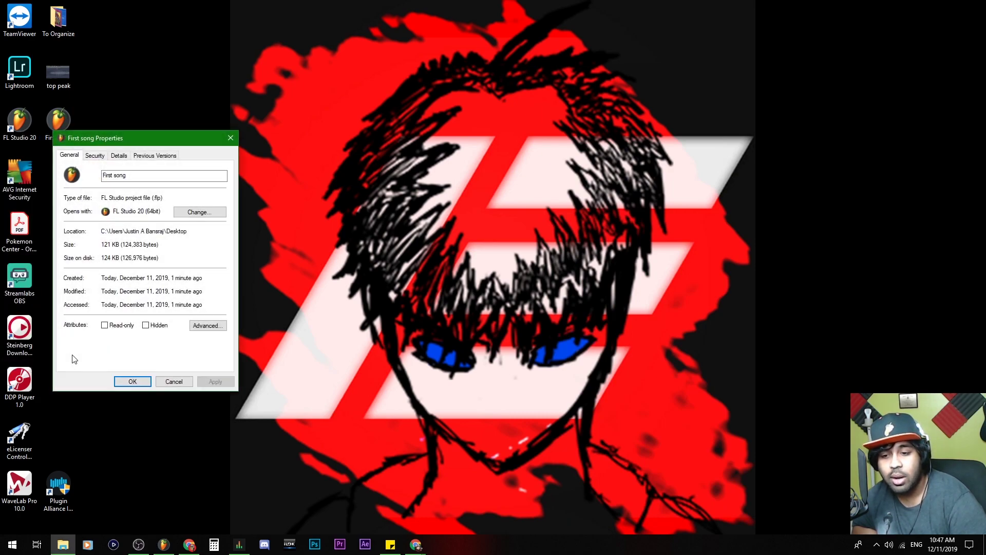
pyautogui.moveTo(122, 145); pyautogui.dragTo(323, 138)
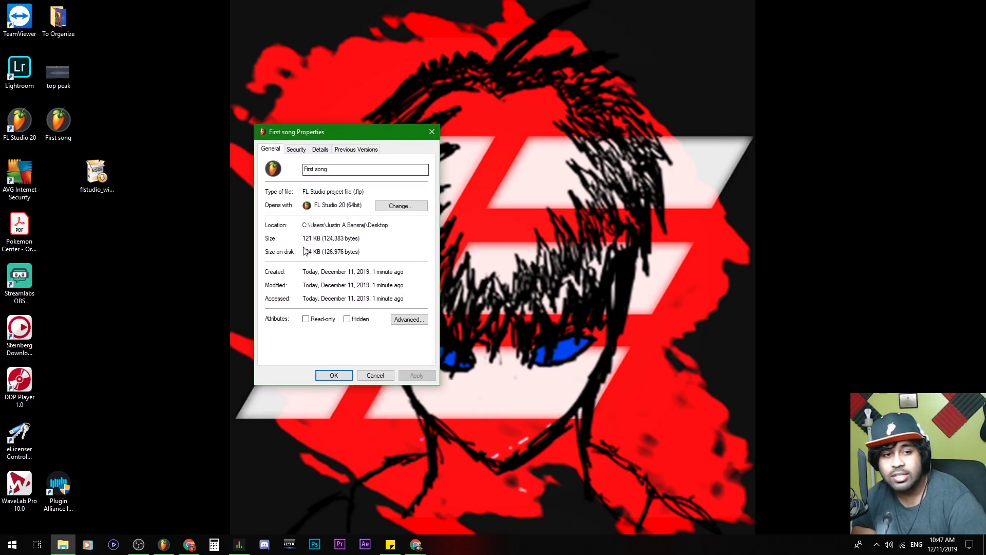
pyautogui.click(431, 132)
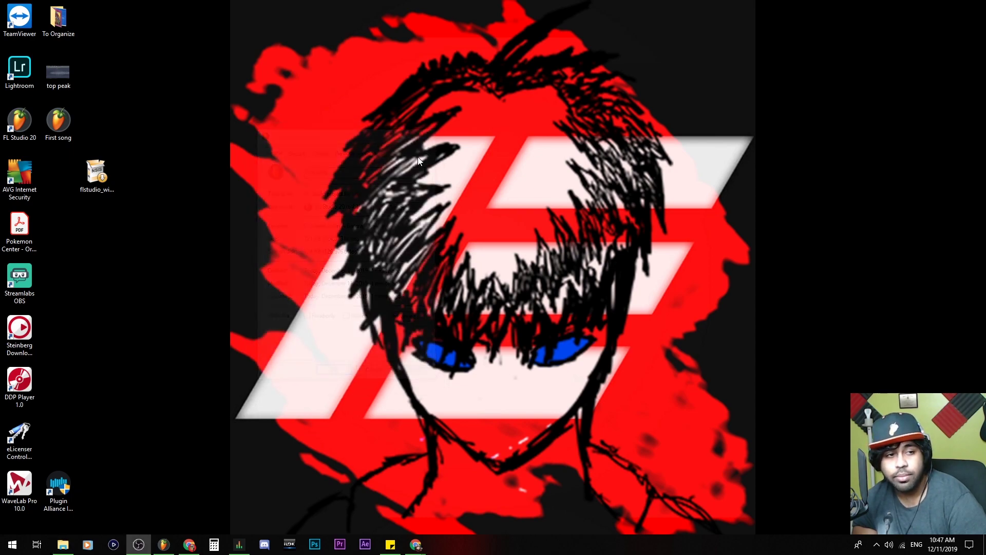
# Step: Return to FL Studio and save the project to the Desktop as First song with sounds in the Zipped song file (*.zip) format
pyautogui.click(163, 546)
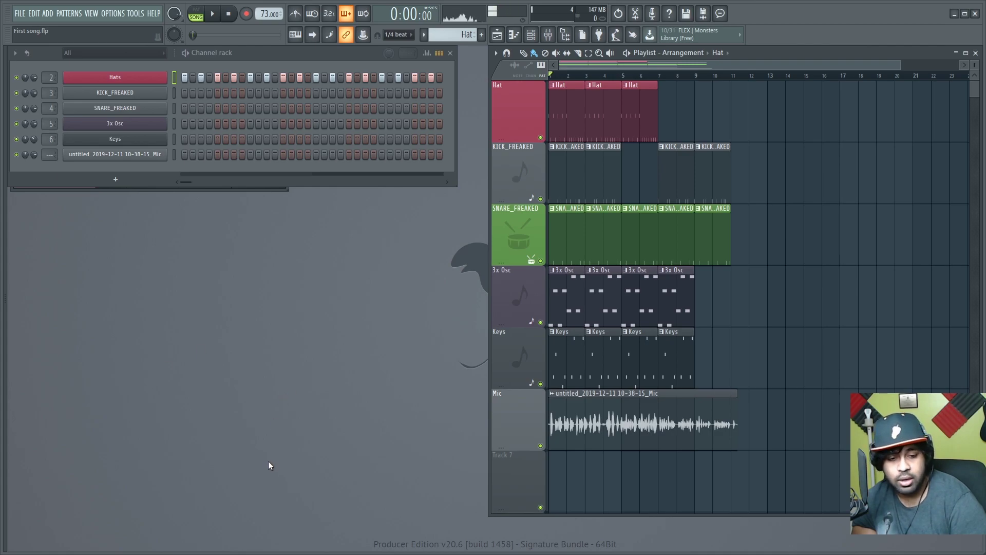
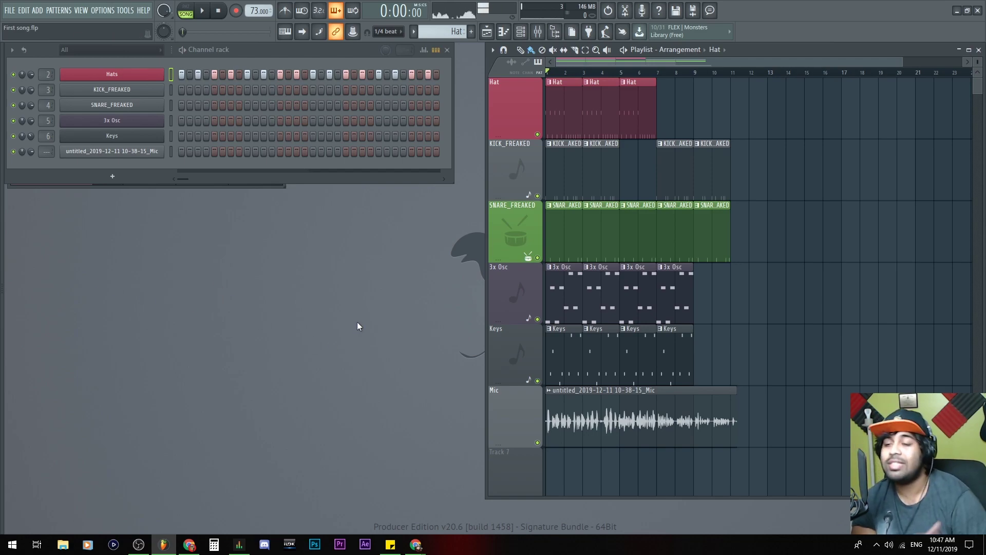
pyautogui.click(13, 11)
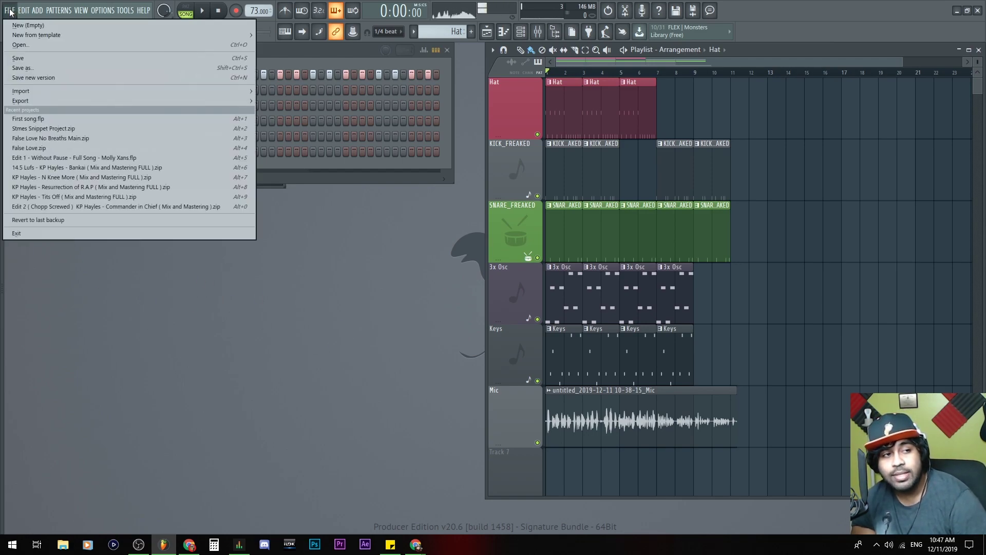
pyautogui.click(51, 66)
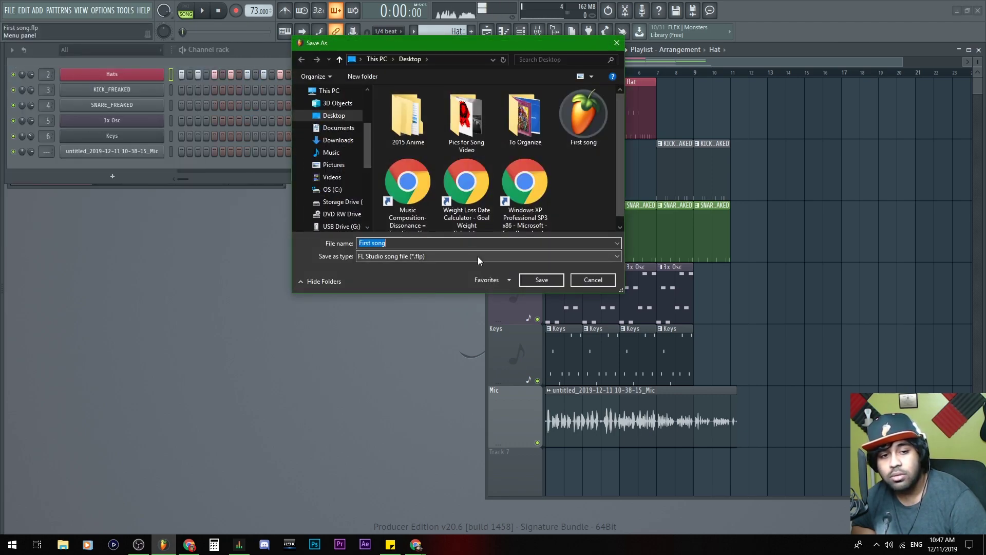
pyautogui.click(478, 257)
pyautogui.click(449, 273)
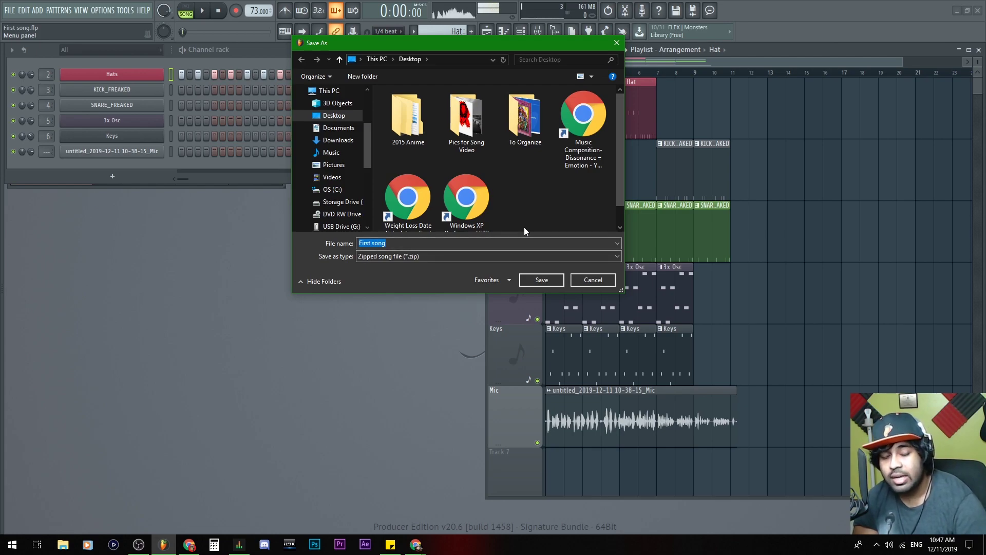
pyautogui.hotkey('alt', 'Down')
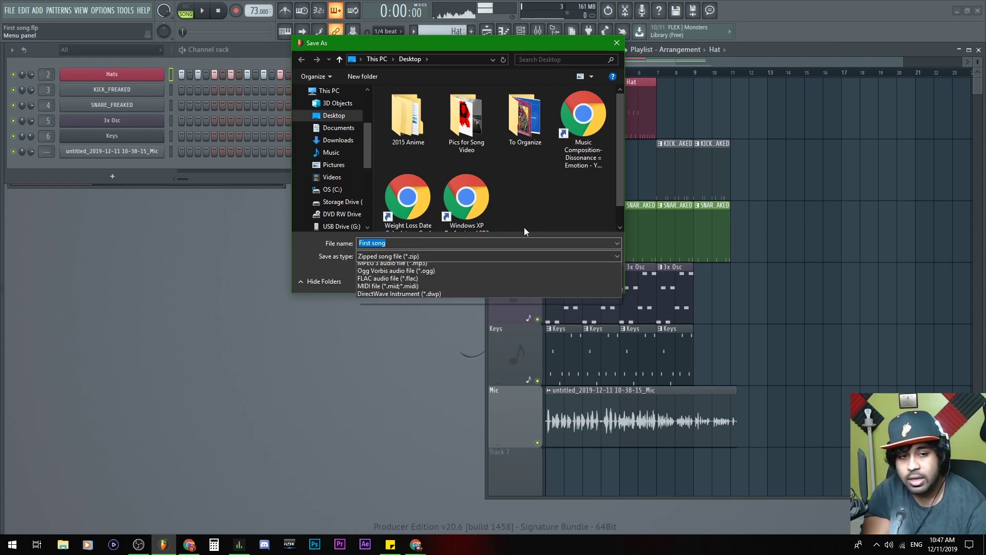
pyautogui.click(553, 236)
pyautogui.doubleClick(552, 242)
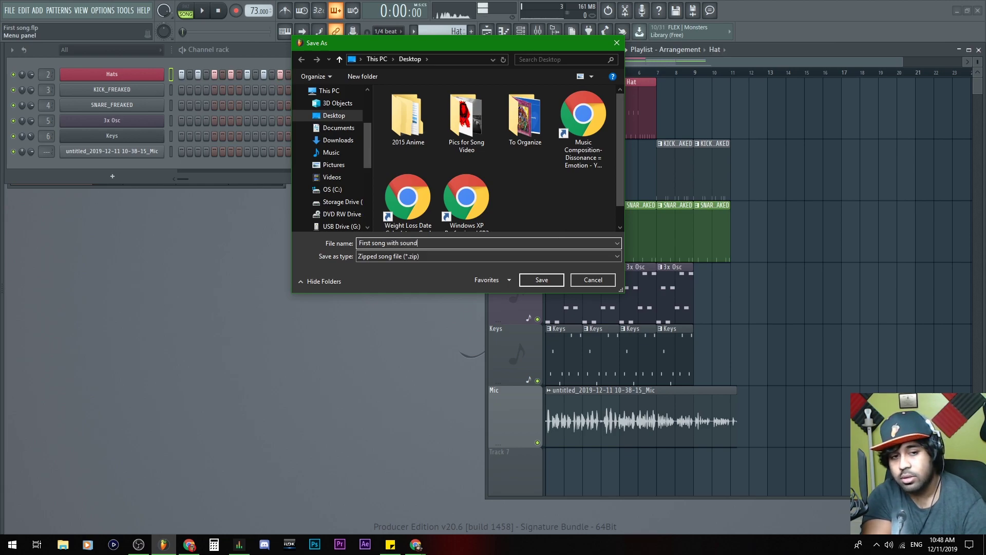
pyautogui.press('Return')
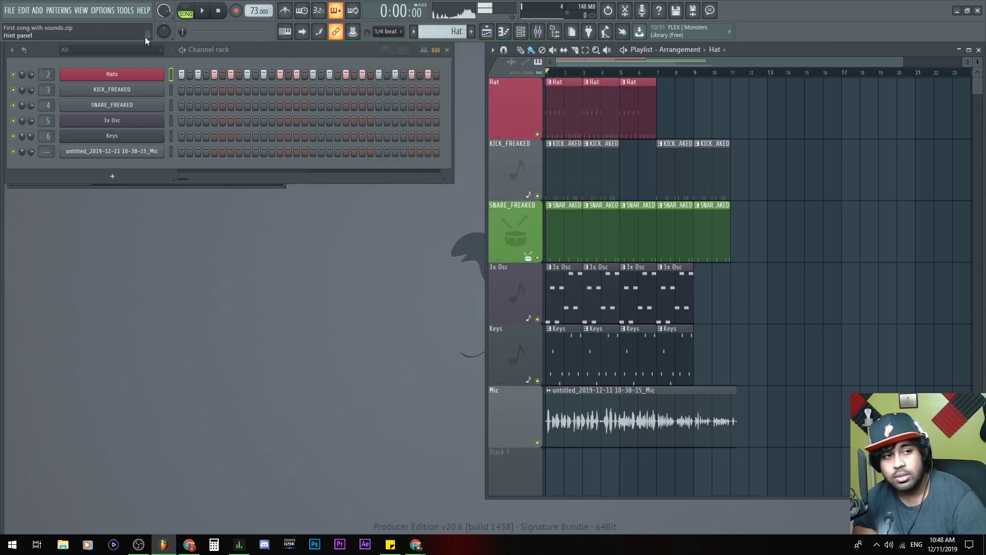
# Step: Minimize FL Studio, examine the files and compressed sizes inside the First song with sounds zip, and close its window
pyautogui.click(957, 10)
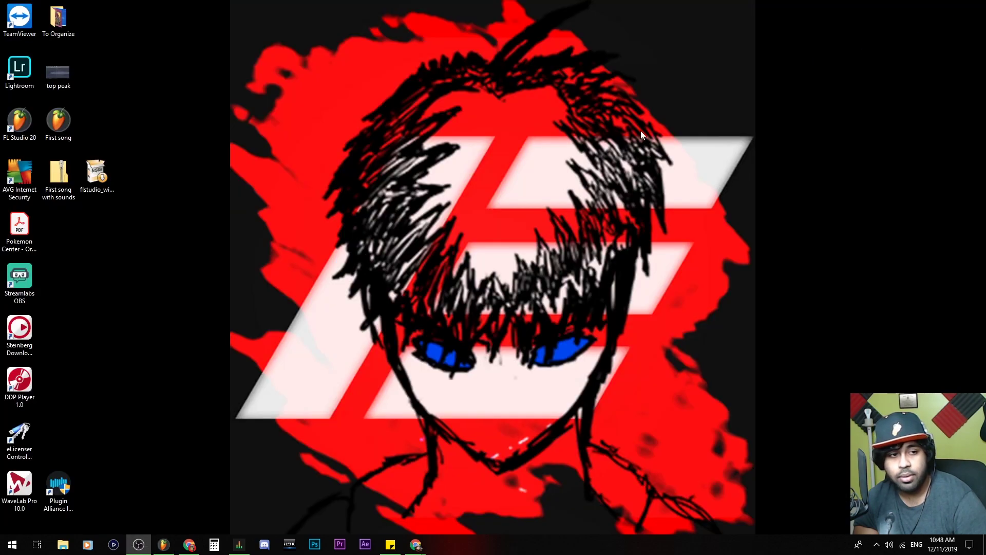
pyautogui.doubleClick(67, 184)
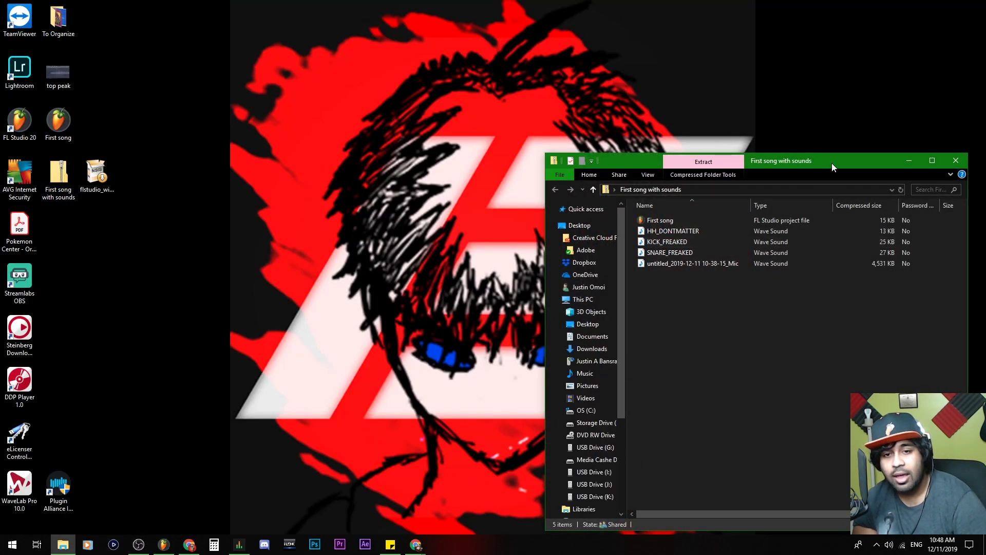
pyautogui.moveTo(832, 165); pyautogui.dragTo(659, 116)
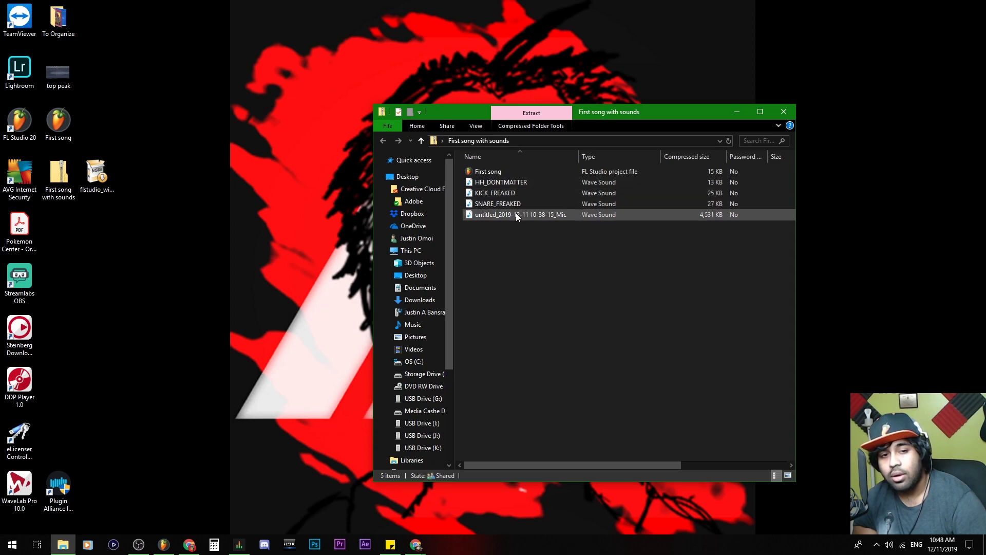
pyautogui.click(59, 178)
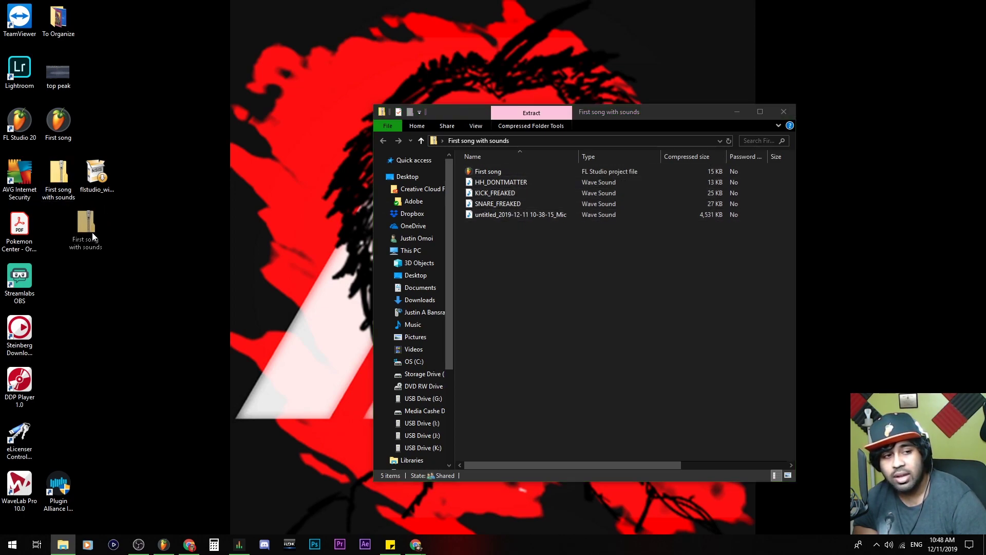
pyautogui.click(729, 291)
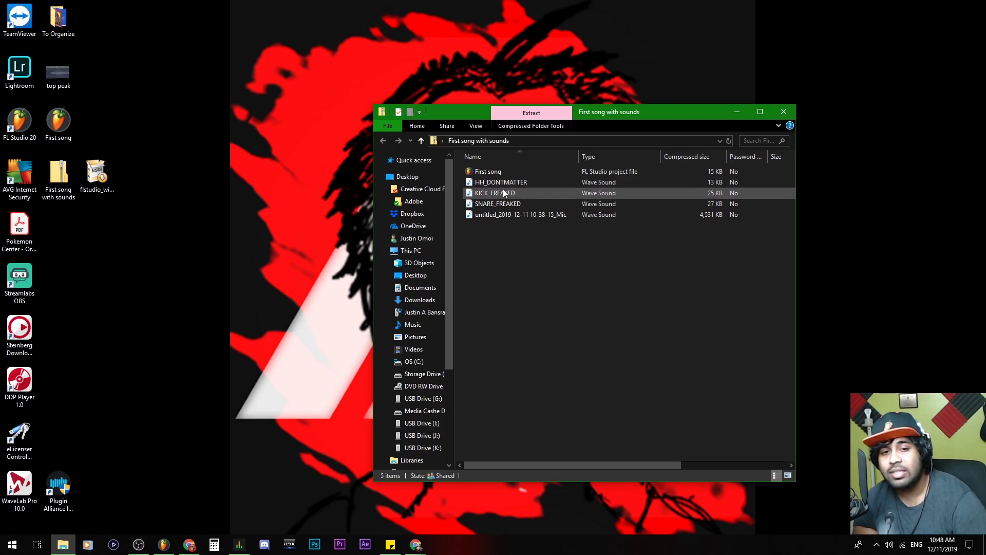
pyautogui.click(558, 217)
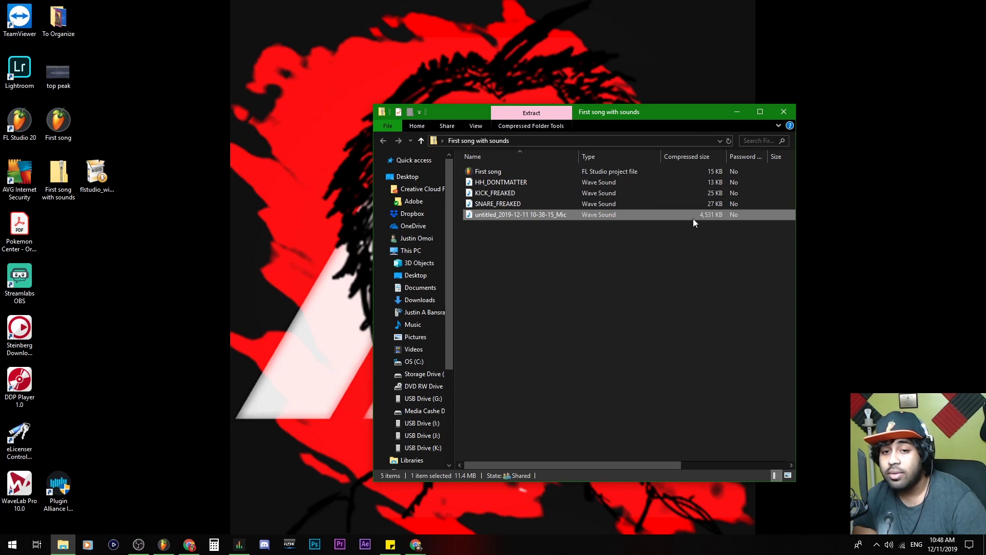
pyautogui.click(787, 114)
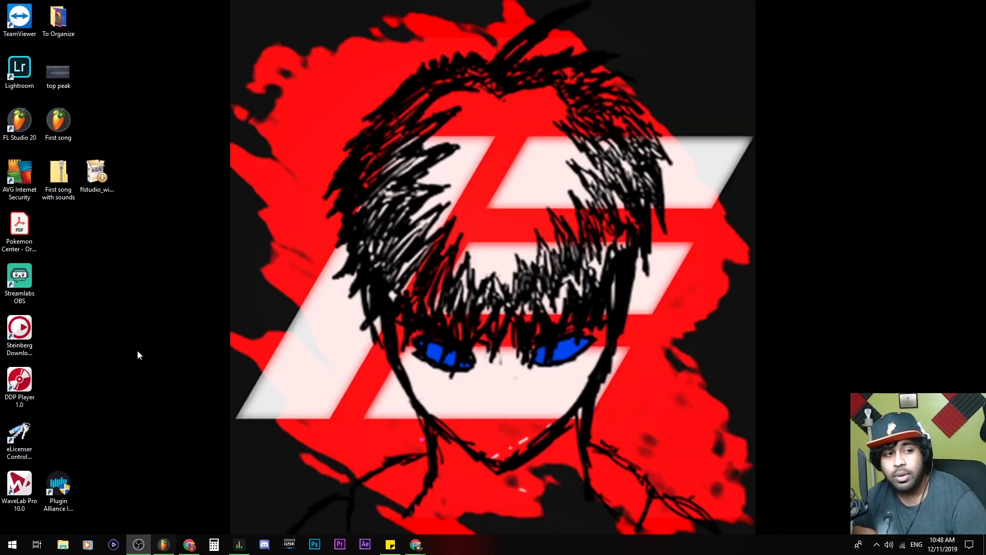
# Step: Open the First song project from the desktop, and load the First song with sounds zip from the Desktop folder into FL Studio
pyautogui.doubleClick(72, 134)
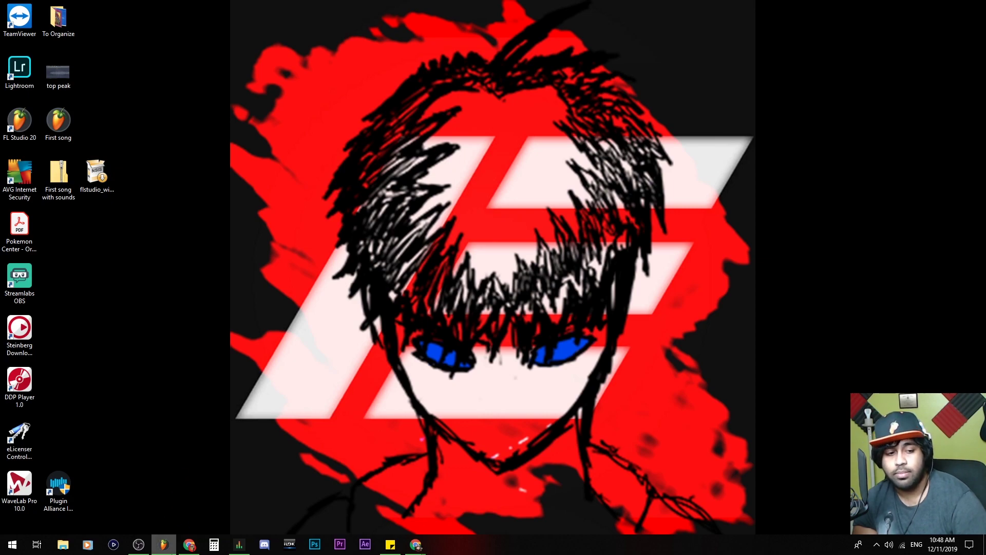
pyautogui.click(168, 549)
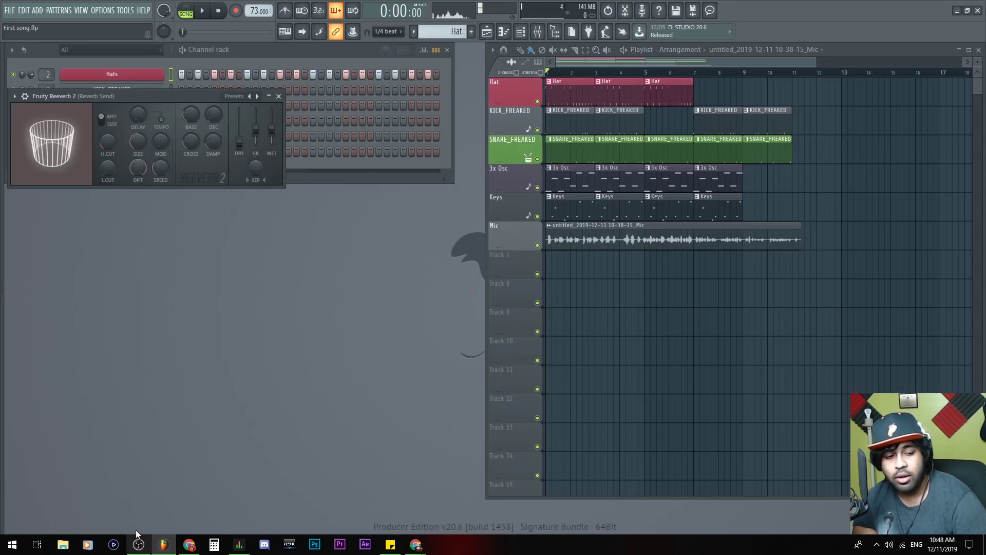
pyautogui.press('super+e')
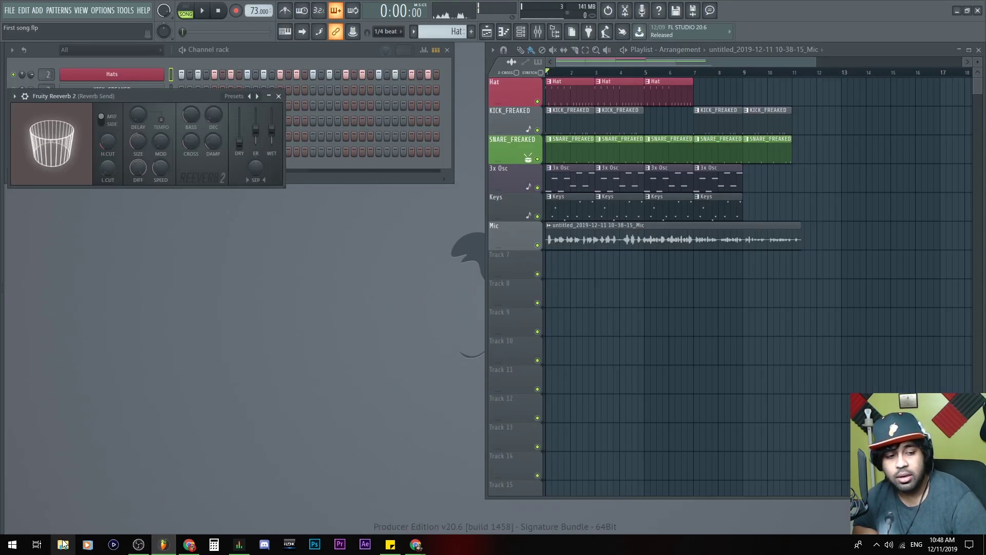
pyautogui.moveTo(625, 115); pyautogui.dragTo(426, 150)
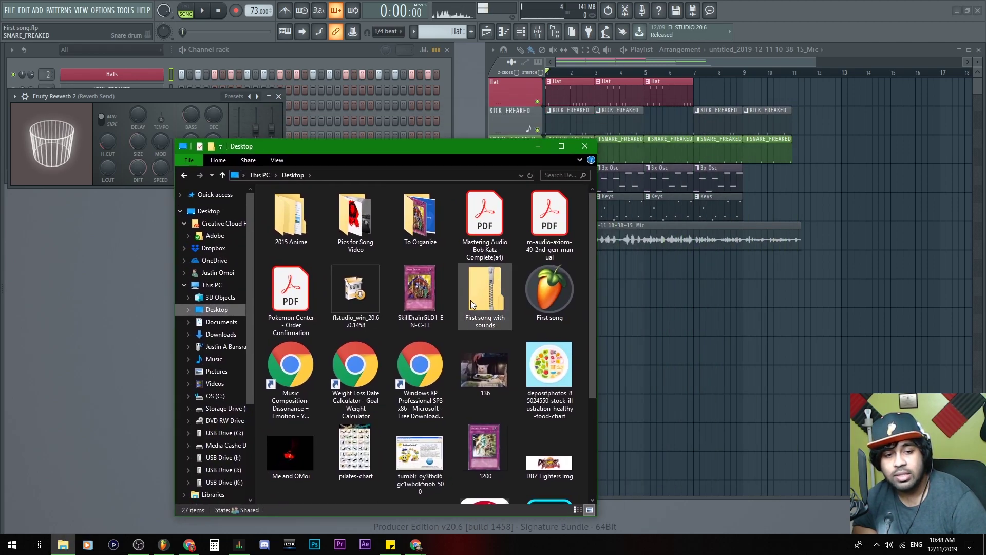
pyautogui.click(479, 292)
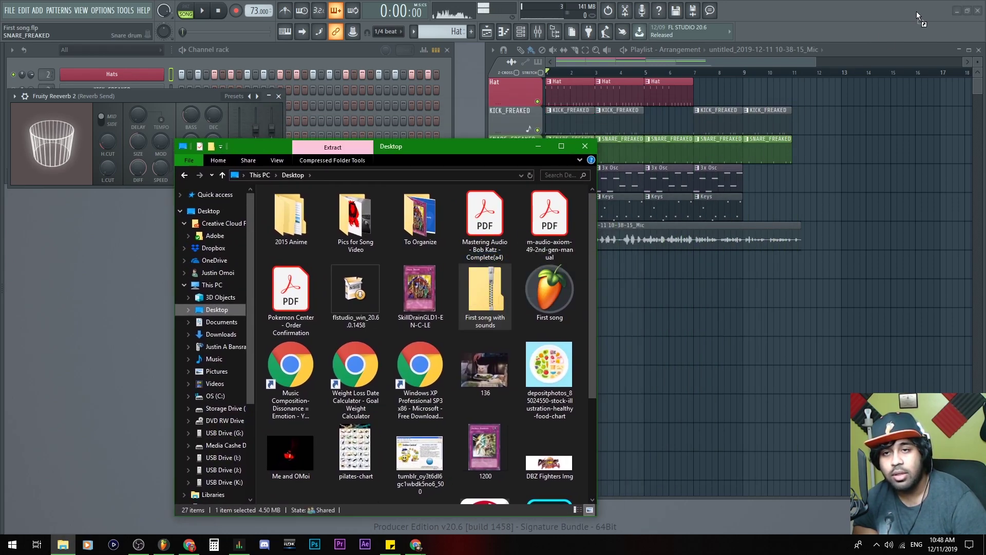
pyautogui.moveTo(915, 15); pyautogui.dragTo(827, 30)
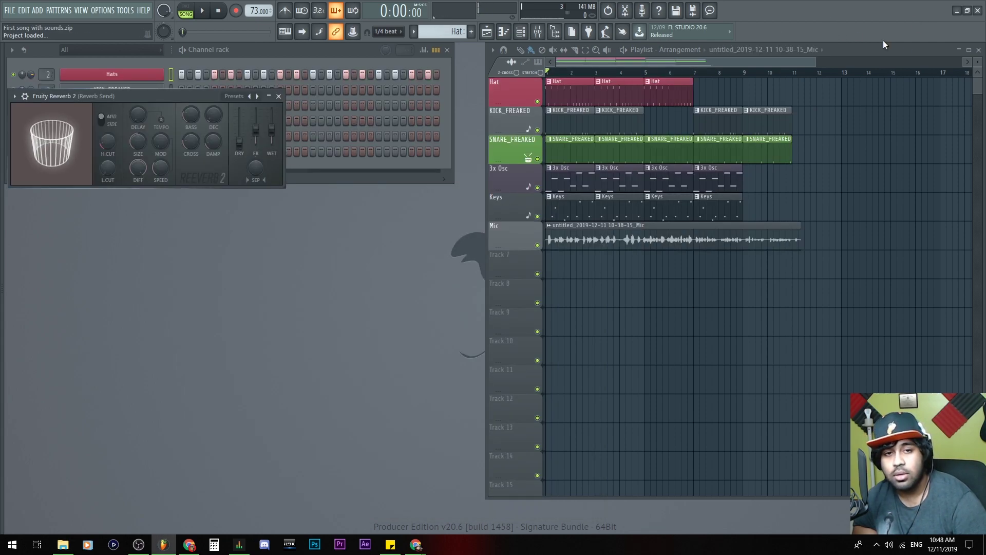
# Step: Load the 5-7-2017 ( All I See Is ) zipped project from the All I See Is folder into FL Studio
pyautogui.click(62, 545)
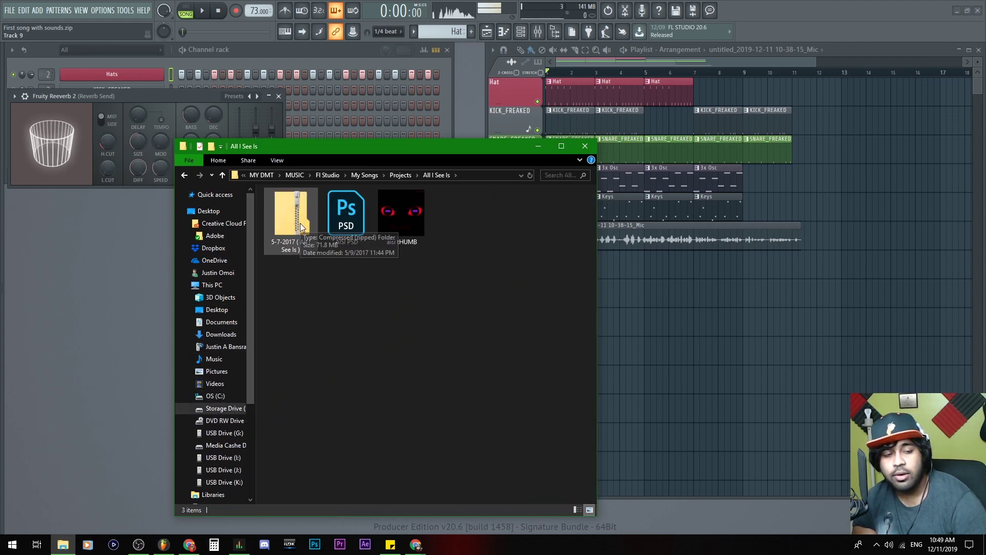
pyautogui.moveTo(301, 218); pyautogui.dragTo(294, 251)
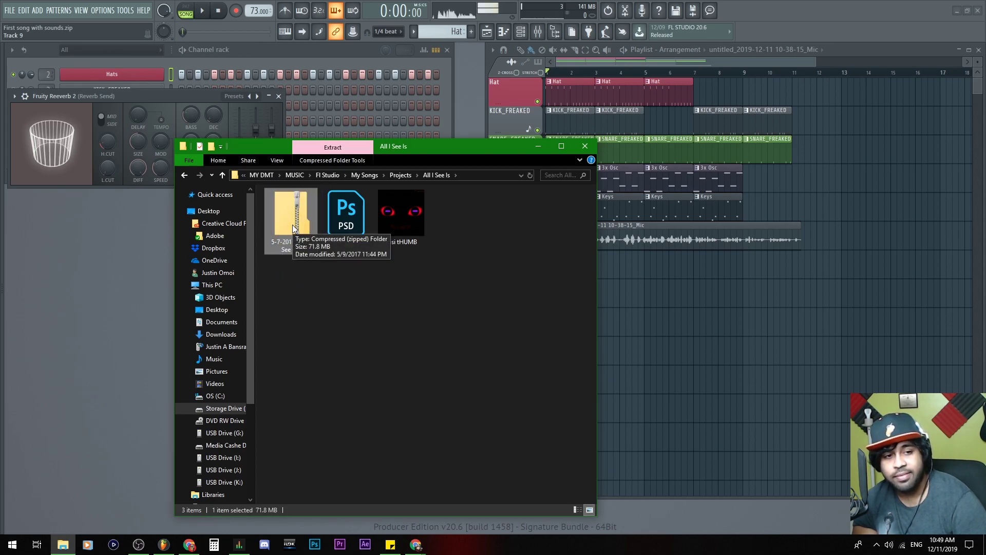
pyautogui.moveTo(873, 11); pyautogui.dragTo(872, 11)
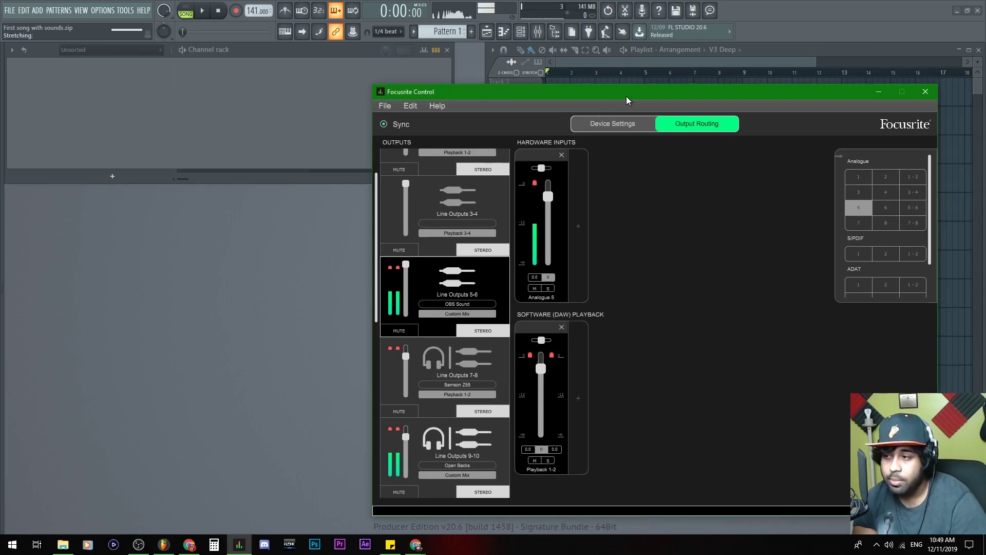
pyautogui.moveTo(626, 96); pyautogui.dragTo(500, 85)
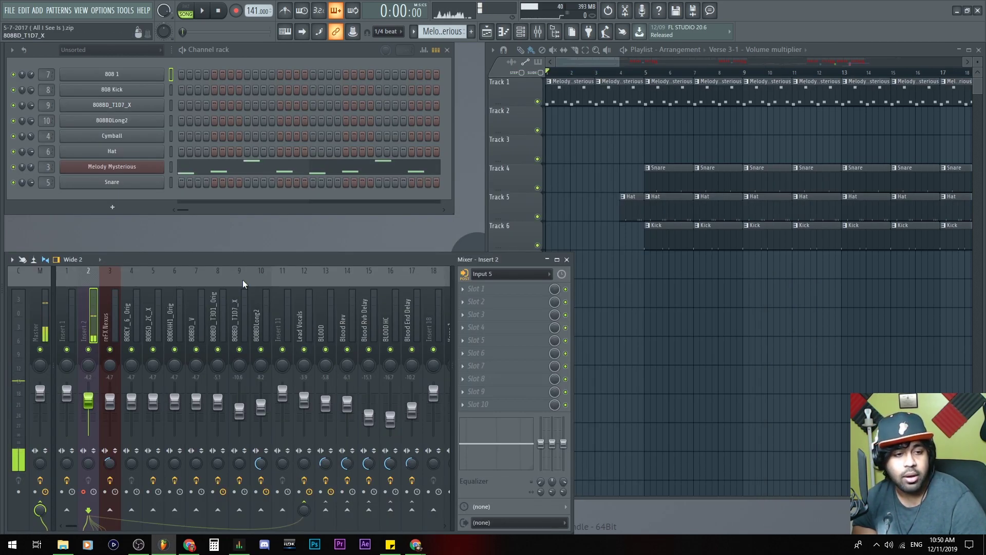
# Step: Look through the project's mixer tracks from the first inserts to the MIRT tracks and back
pyautogui.scroll(-5, 288, 309)
pyautogui.scroll(-10, 294, 308)
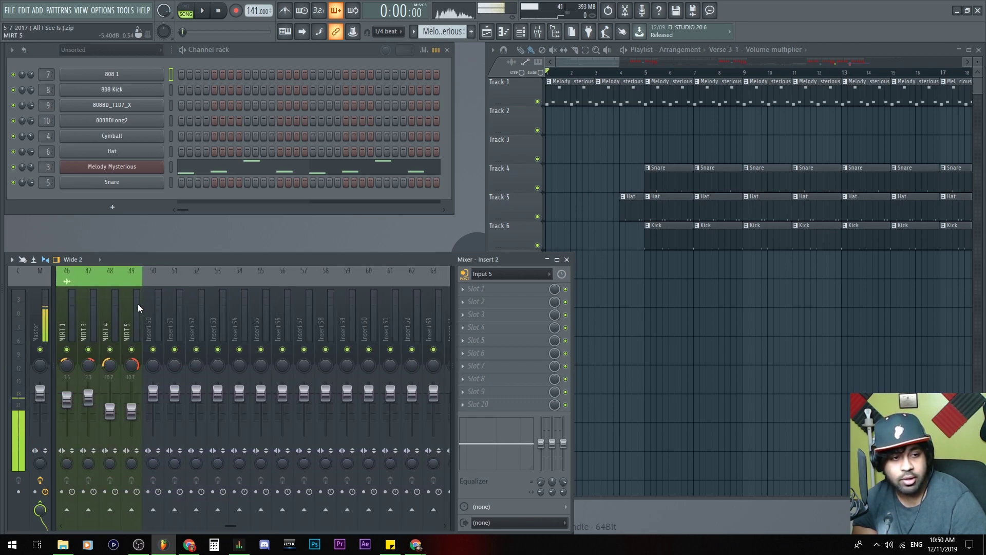
pyautogui.scroll(15, 143, 319)
pyautogui.scroll(-5, 76, 298)
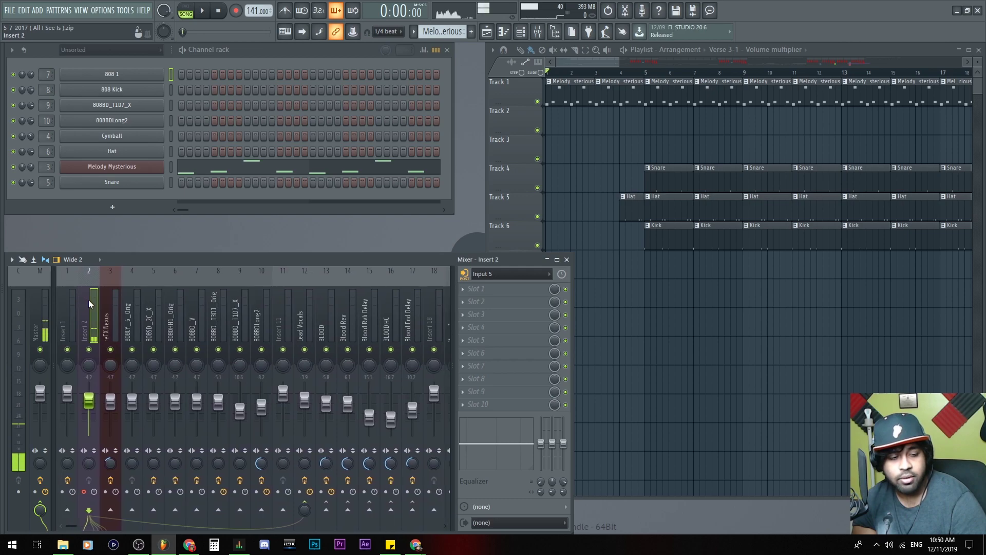
pyautogui.scroll(5, 245, 312)
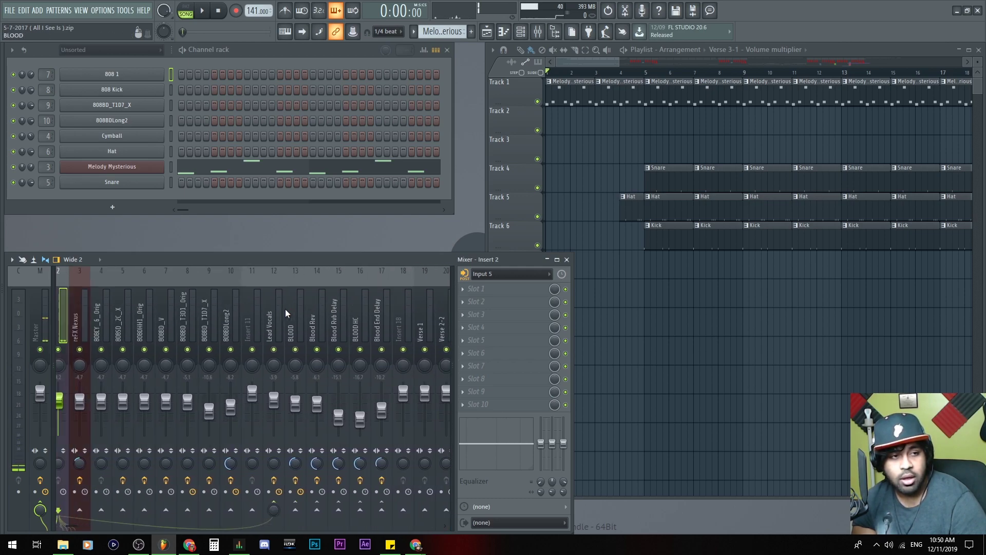
# Step: Set the Channel rack's filter to All and look through the project's complete channel list
pyautogui.click(111, 49)
pyautogui.click(108, 60)
pyautogui.scroll(-6, 183, 266)
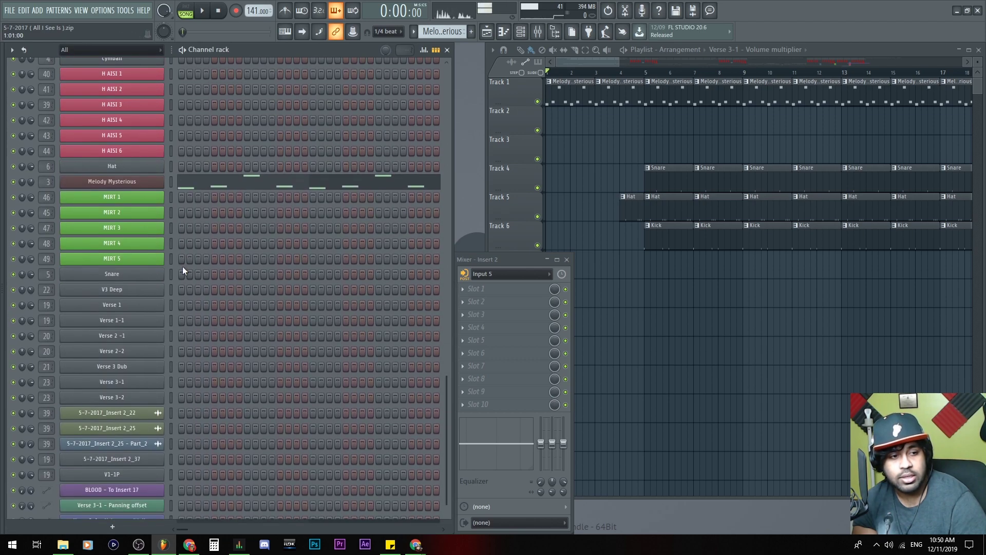
pyautogui.scroll(6, 183, 321)
# Step: Examine the Blood vocal clips on Tracks 9 to 14 in the maximized Playlist, and return to the full song overview
pyautogui.keyDown('ctrl'); pyautogui.rightClick(709, 355); pyautogui.keyUp('ctrl')
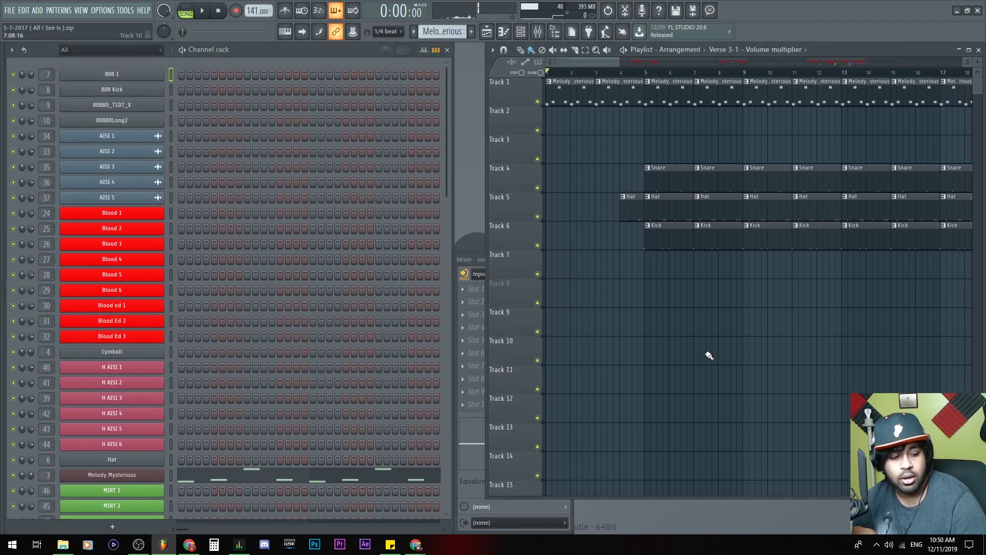
pyautogui.scroll(4, 665, 336)
pyautogui.scroll(5, 614, 304)
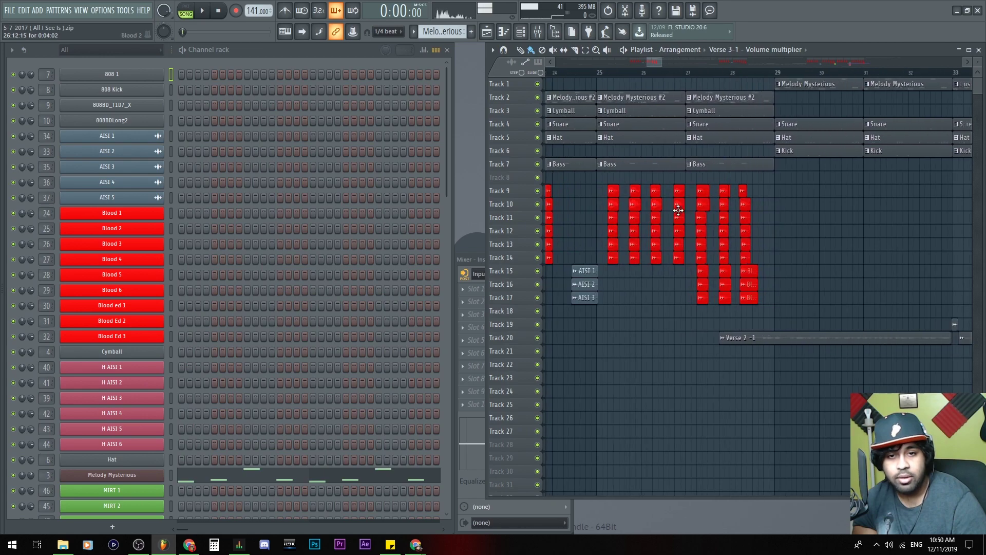
pyautogui.doubleClick(843, 46)
pyautogui.moveTo(564, 238); pyautogui.dragTo(780, 267)
pyautogui.scroll(5, 661, 177)
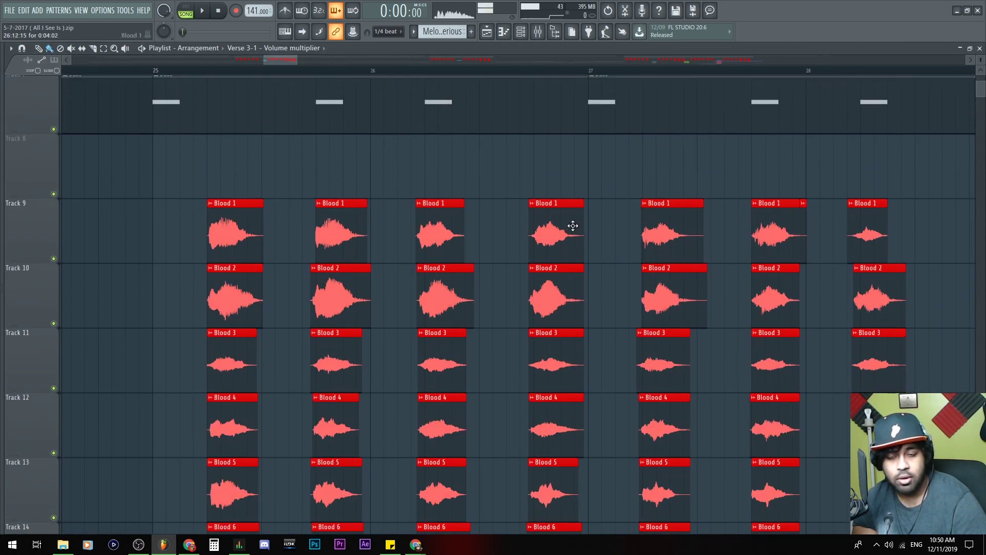
pyautogui.scroll(-8, 578, 222)
pyautogui.scroll(-5, 456, 236)
pyautogui.scroll(3, 157, 165)
pyautogui.scroll(6, 159, 194)
pyautogui.moveTo(319, 173); pyautogui.dragTo(500, 285)
pyautogui.scroll(-6, 441, 248)
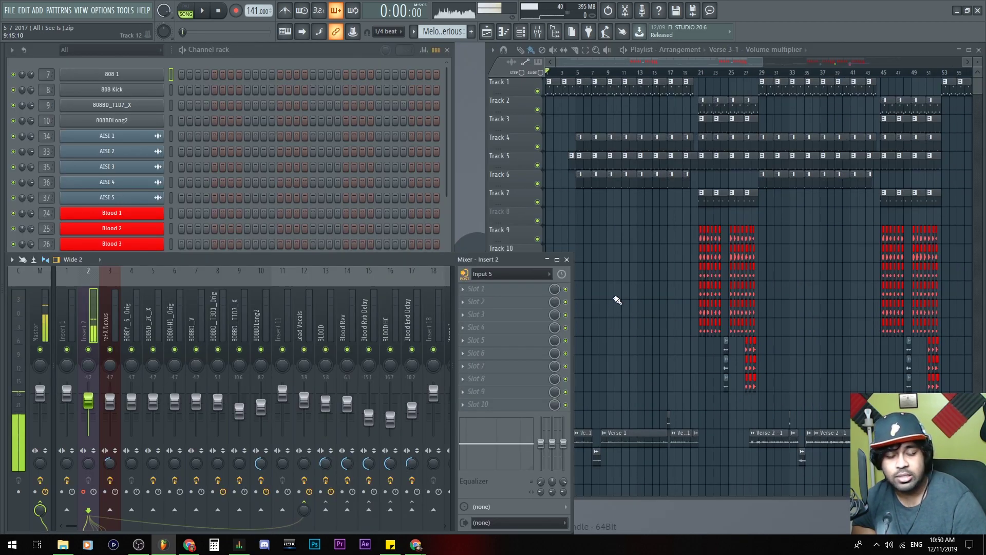
# Step: Play the song from about bar 21 of the Playlist, where the first group of Blood clips begins
pyautogui.click(617, 301)
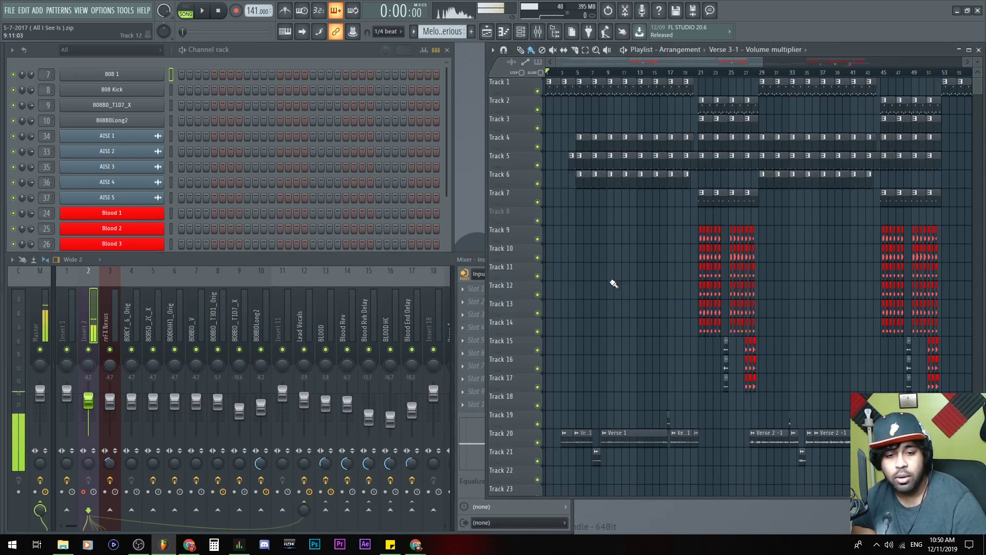
pyautogui.scroll(4, 571, 295)
pyautogui.moveTo(676, 300); pyautogui.dragTo(701, 294)
pyautogui.scroll(2, 661, 261)
pyautogui.scroll(-4, 658, 256)
pyautogui.press('space')
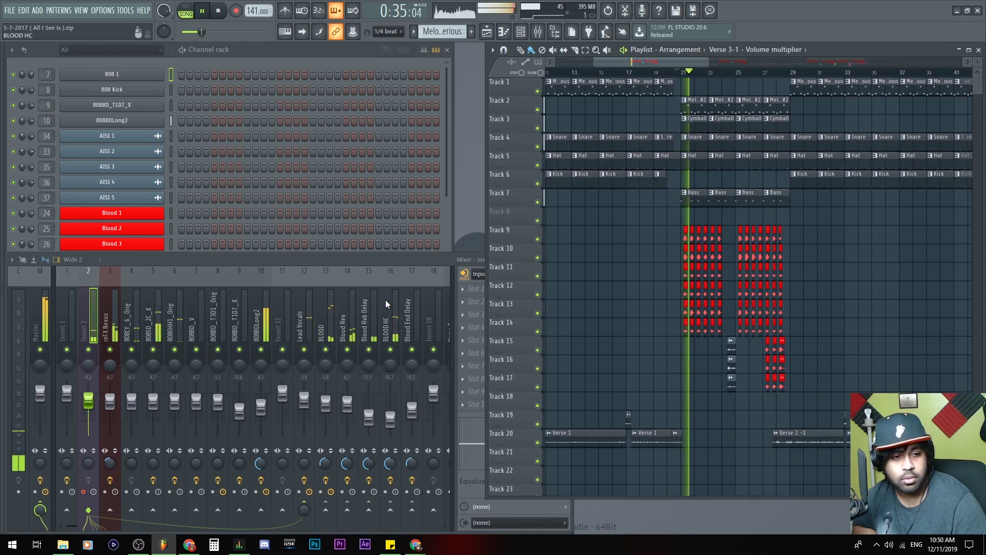
# Step: Look through the BLOOD vocal and effect send tracks and the Blood inserts in the mixer during playback, and stop the song
pyautogui.click(300, 307)
pyautogui.click(367, 310)
pyautogui.scroll(-5, 383, 313)
pyautogui.click(194, 315)
pyautogui.click(154, 315)
pyautogui.click(111, 314)
pyautogui.click(132, 314)
pyautogui.click(151, 315)
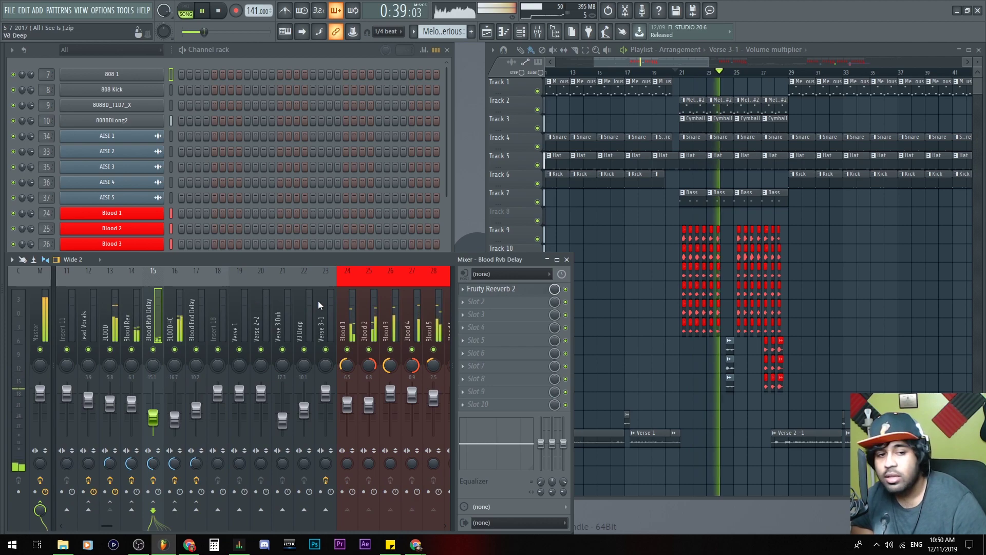
pyautogui.scroll(-3, 334, 307)
pyautogui.press('space')
pyautogui.scroll(5, 197, 306)
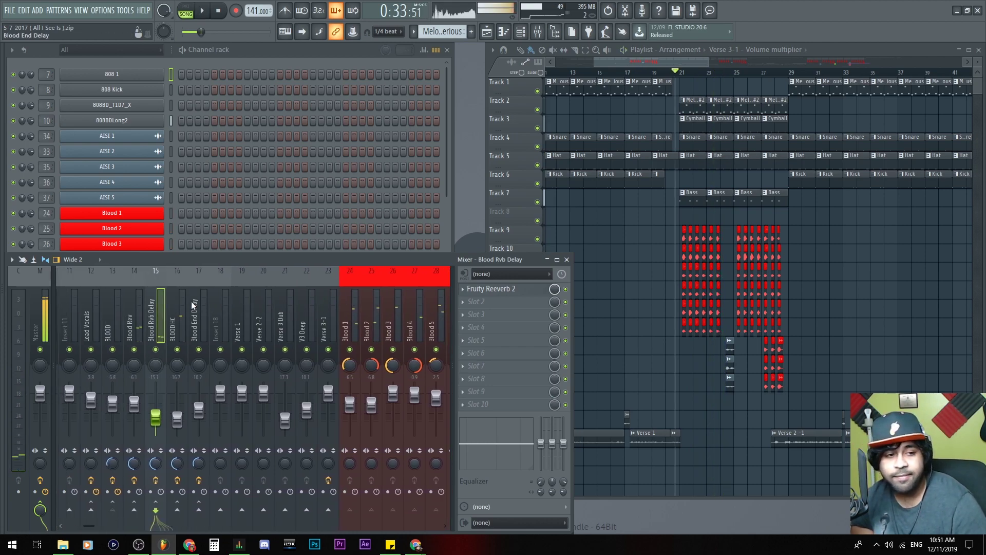
# Step: Widen the mixer window so the BLOOD send tracks and all the red Blood inserts fit in one view
pyautogui.click(236, 313)
pyautogui.click(280, 314)
pyautogui.moveTo(571, 321); pyautogui.dragTo(985, 289)
pyautogui.moveTo(606, 308); pyautogui.dragTo(459, 315)
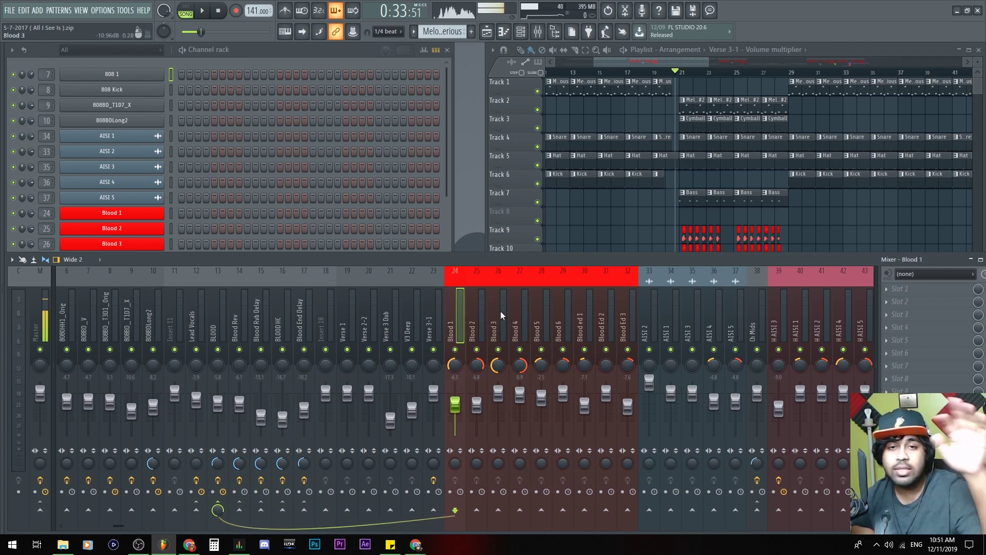
pyautogui.scroll(2, 353, 317)
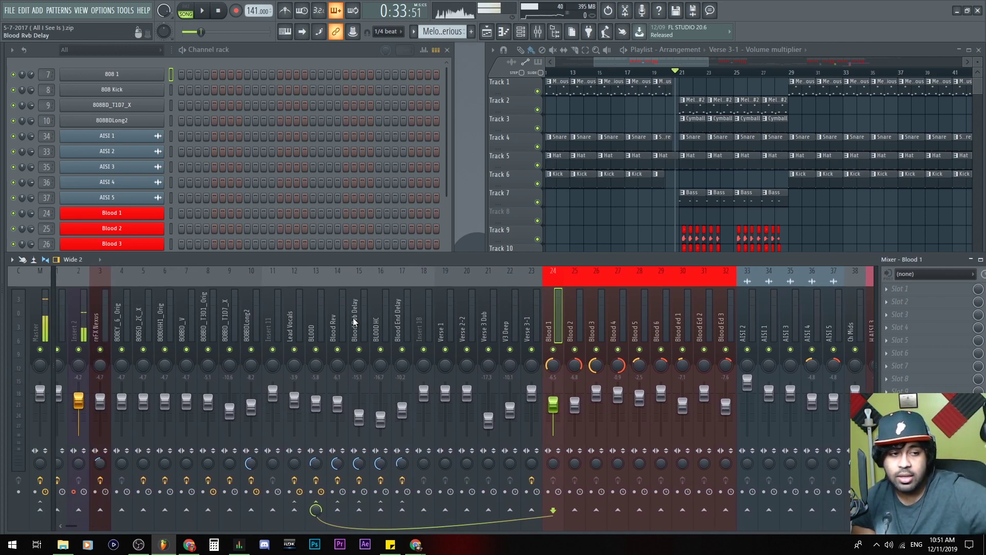
# Step: Play the song from just before bar 21 and step through the mixer inserts from Blood 1 to Blood 6
pyautogui.press('space')
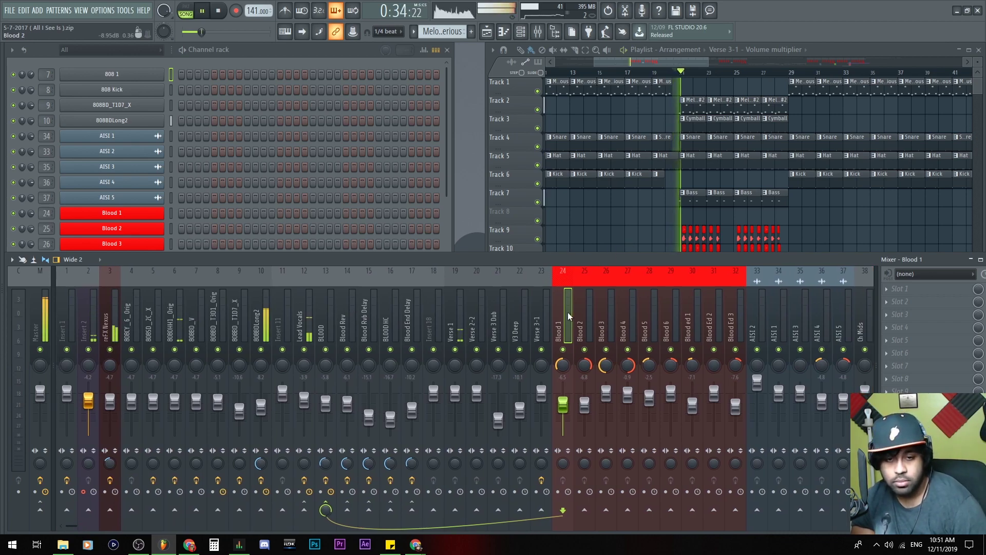
pyautogui.press('Right')
pyautogui.press('Right')
pyautogui.press('Right')
pyautogui.press('Right')
pyautogui.press('Right')
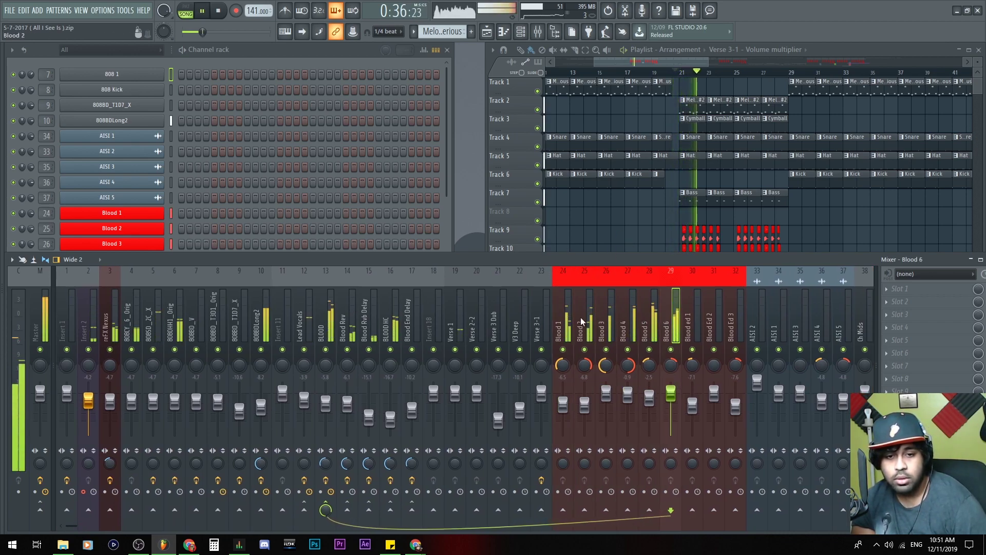
# Step: Solo the Blood 3 mixer insert during playback and add Blood 4, 6, 1, 5 and 2 to the audible tracks
pyautogui.rightClick(606, 349)
pyautogui.click(629, 349)
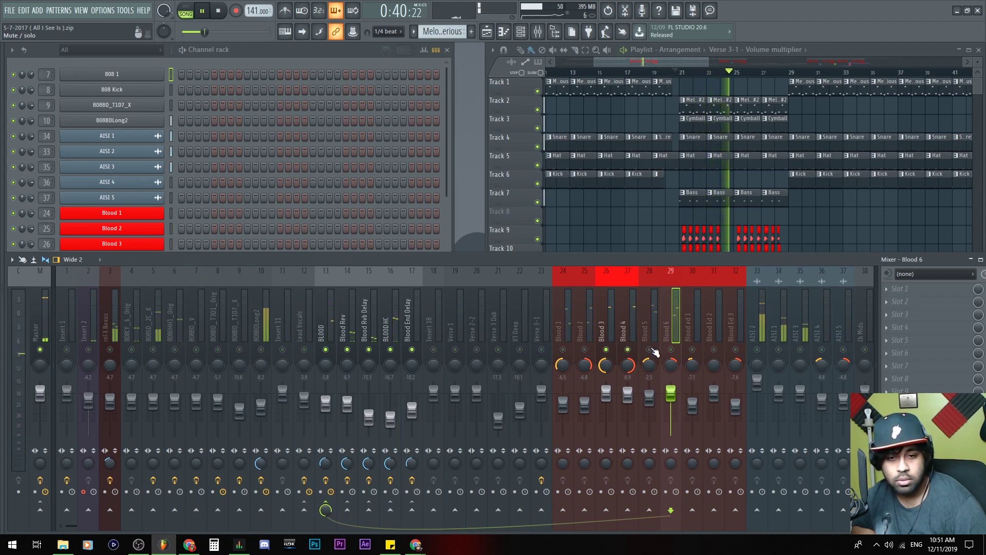
pyautogui.click(671, 350)
pyautogui.click(563, 350)
pyautogui.click(650, 349)
pyautogui.click(584, 350)
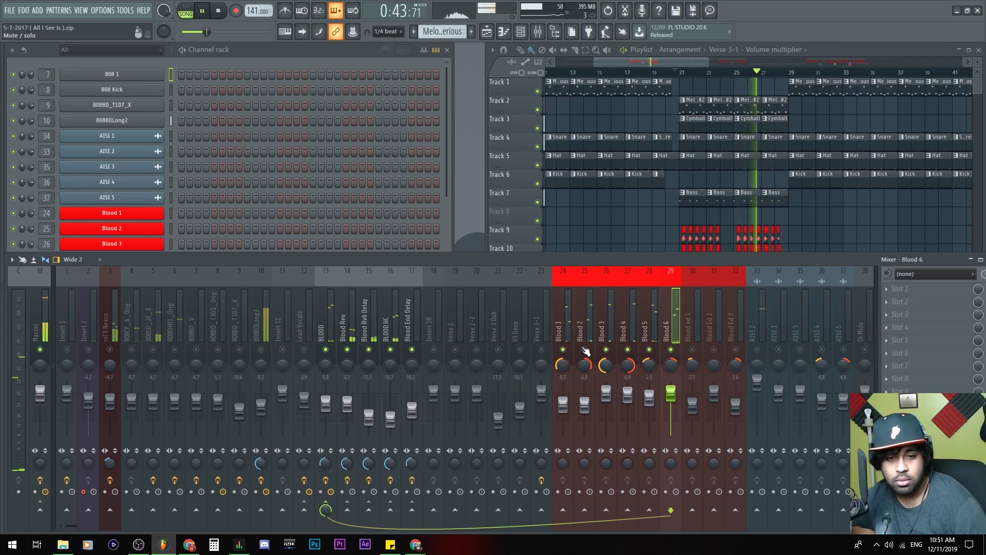
# Step: Solo the bass on mixer track 10 for a moment, restore all the tracks and stop playback
pyautogui.rightClick(261, 350)
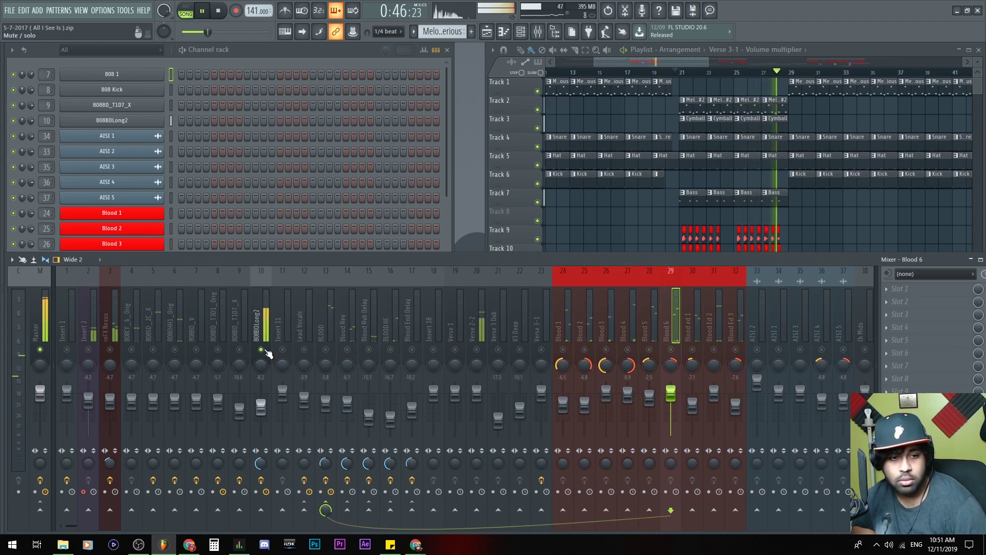
pyautogui.rightClick(261, 350)
pyautogui.click(624, 218)
pyautogui.press('space')
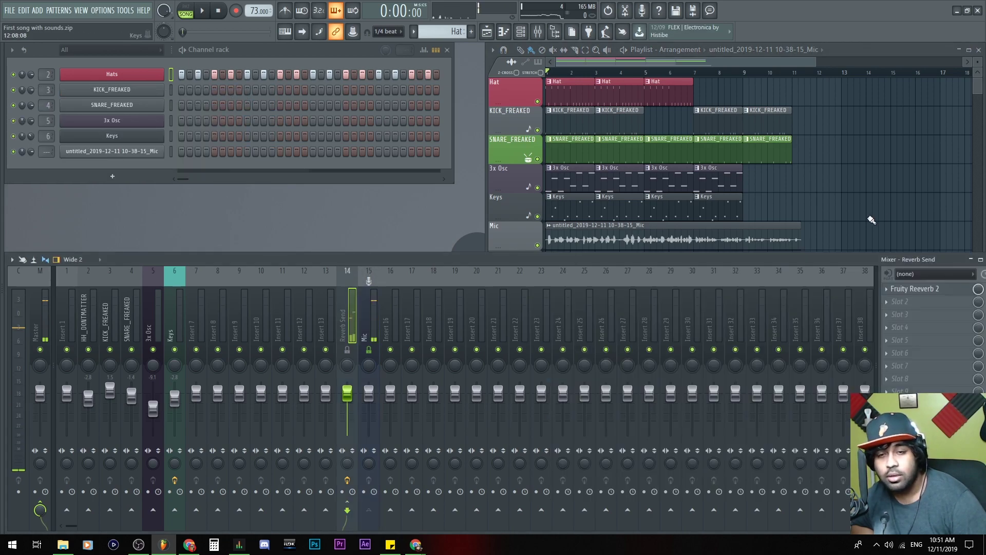
# Step: Mute the Mic recording clip in the Playlist of First song with sounds and play the start of the song briefly
pyautogui.click(872, 220)
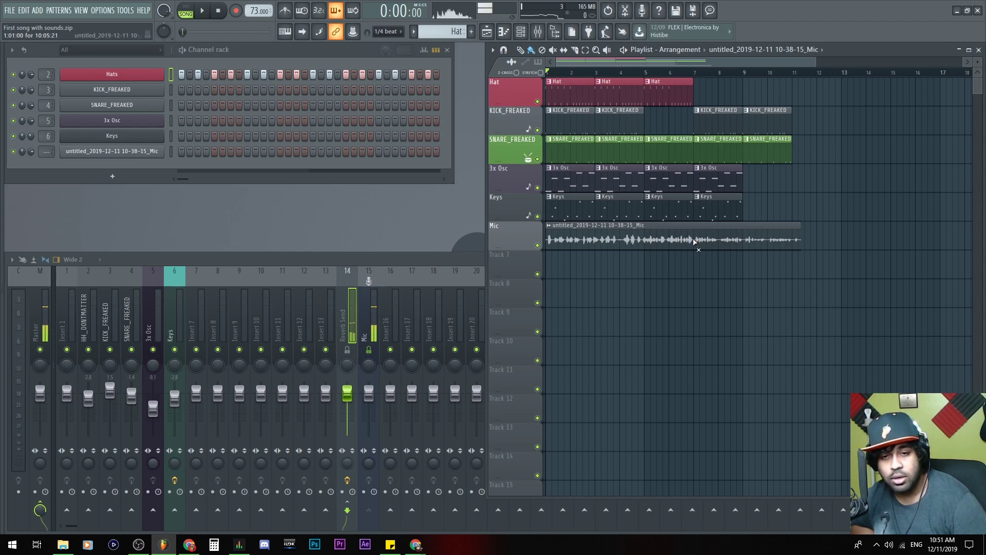
pyautogui.press('space')
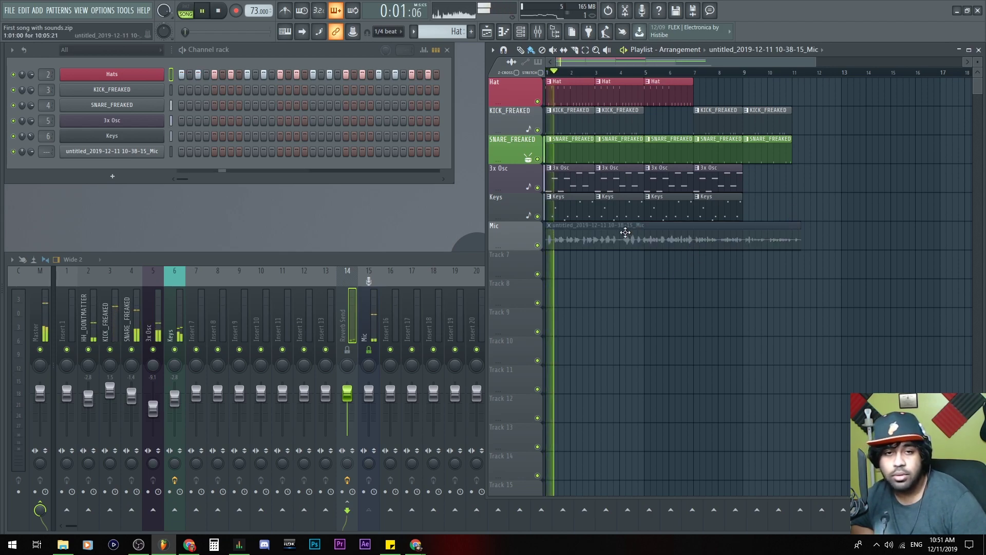
pyautogui.press('space')
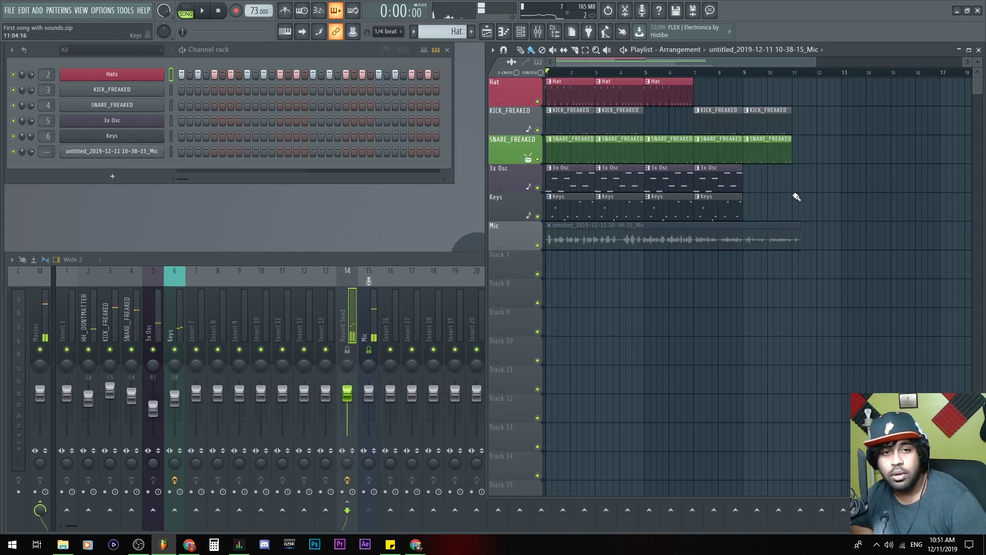
# Step: Set up an MP3 export to the Desktop named First song with sounds, and check the render settings' cloud upload options
pyautogui.click(9, 11)
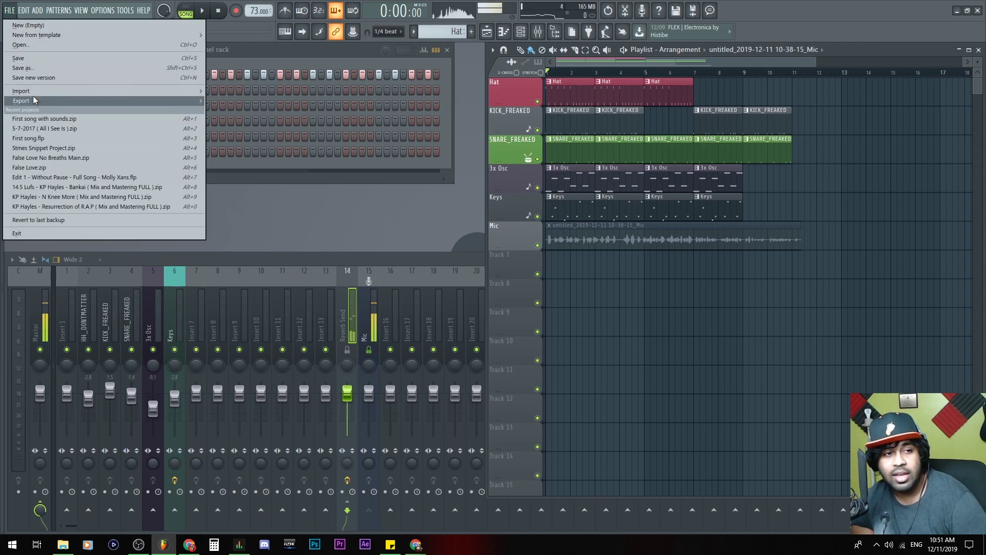
pyautogui.moveTo(56, 101)
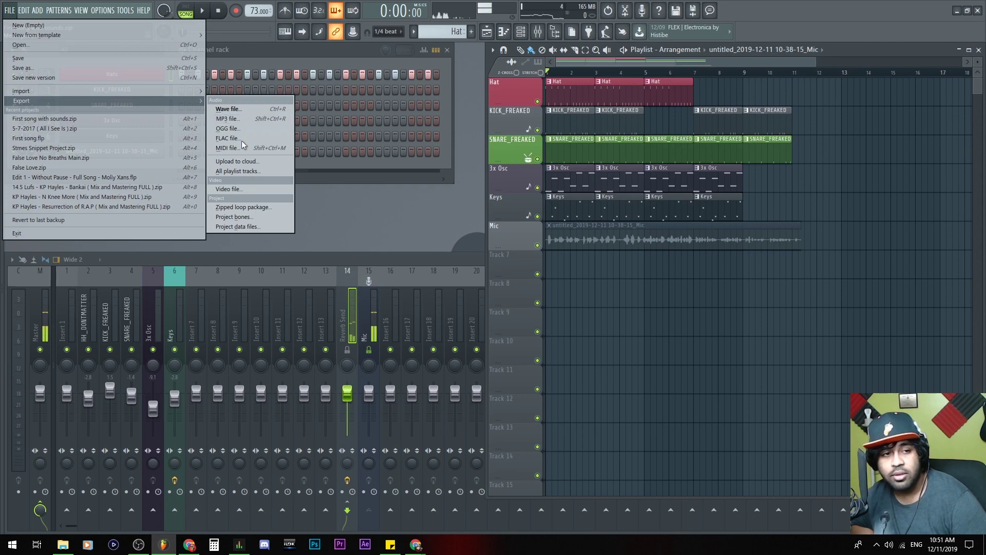
pyautogui.click(238, 120)
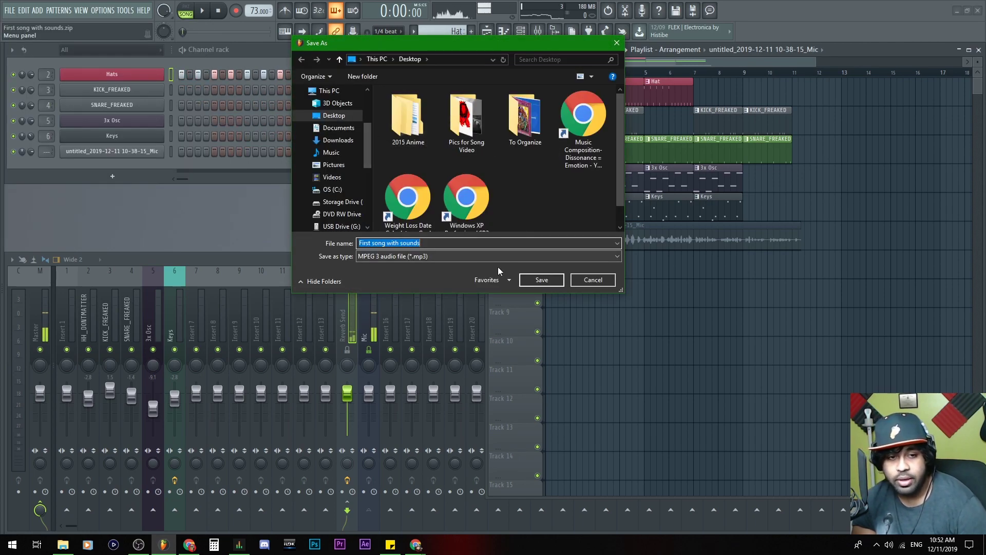
pyautogui.click(542, 280)
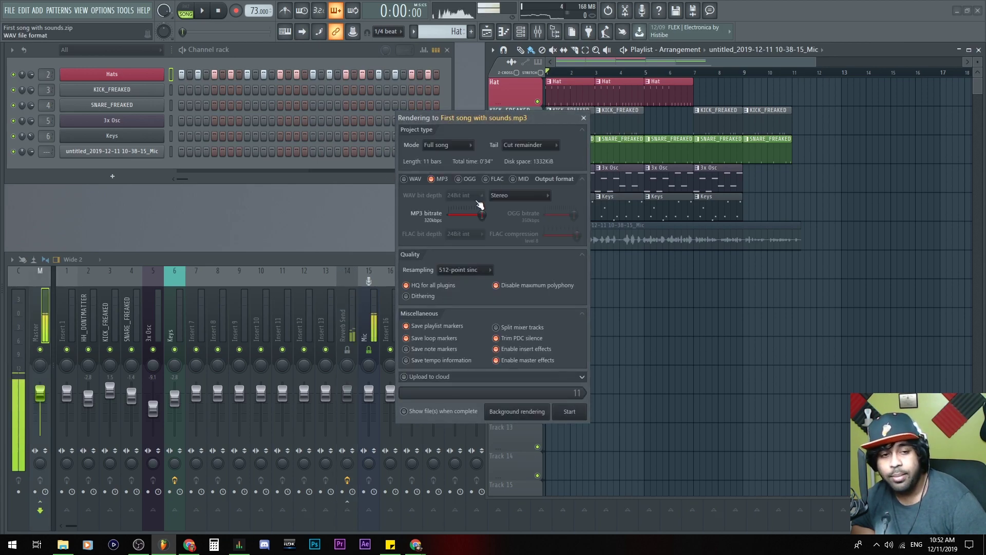
pyautogui.click(503, 379)
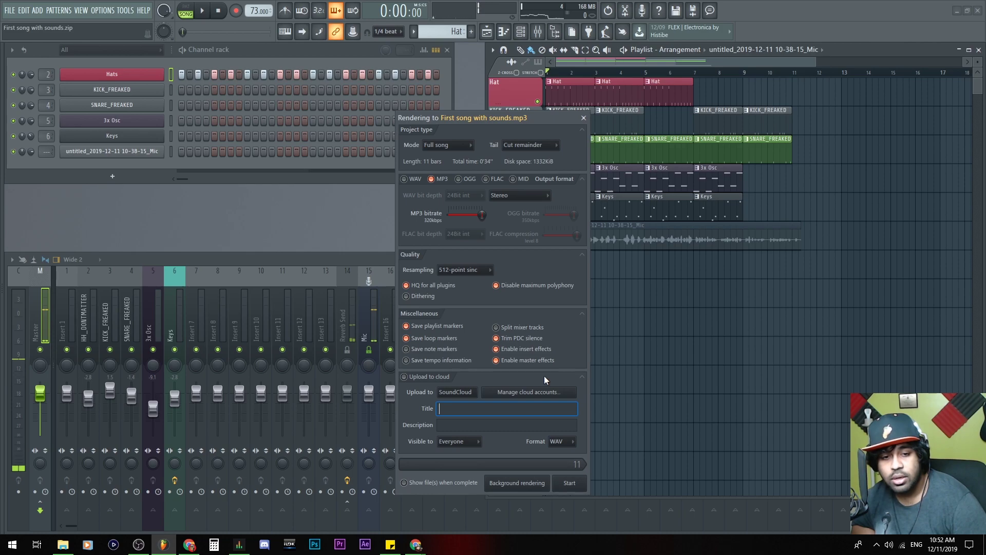
pyautogui.click(582, 379)
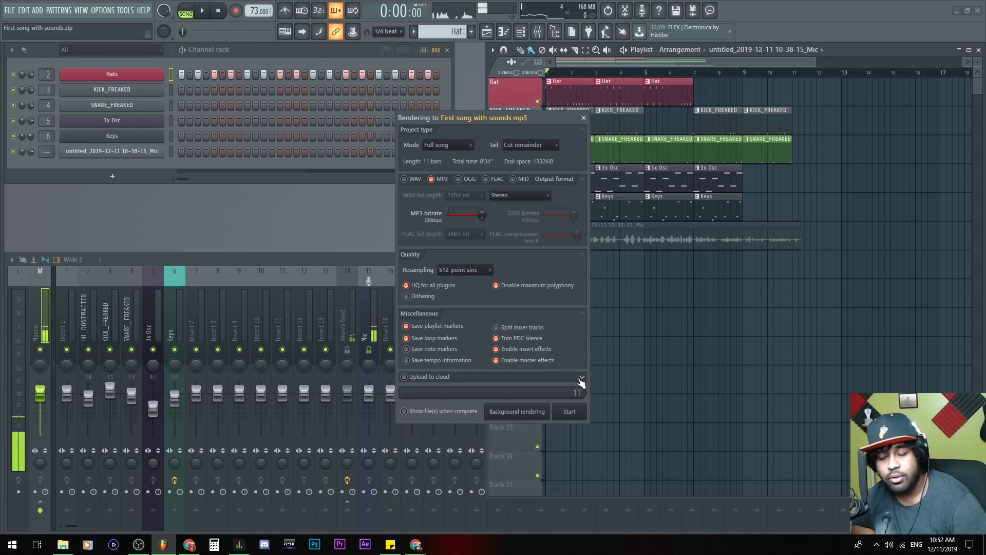
# Step: Render to both WAV and MP3, with a 320 kbps MP3 bitrate, 24Bit int WAV depth and Stereo output
pyautogui.moveTo(524, 115); pyautogui.dragTo(411, 122)
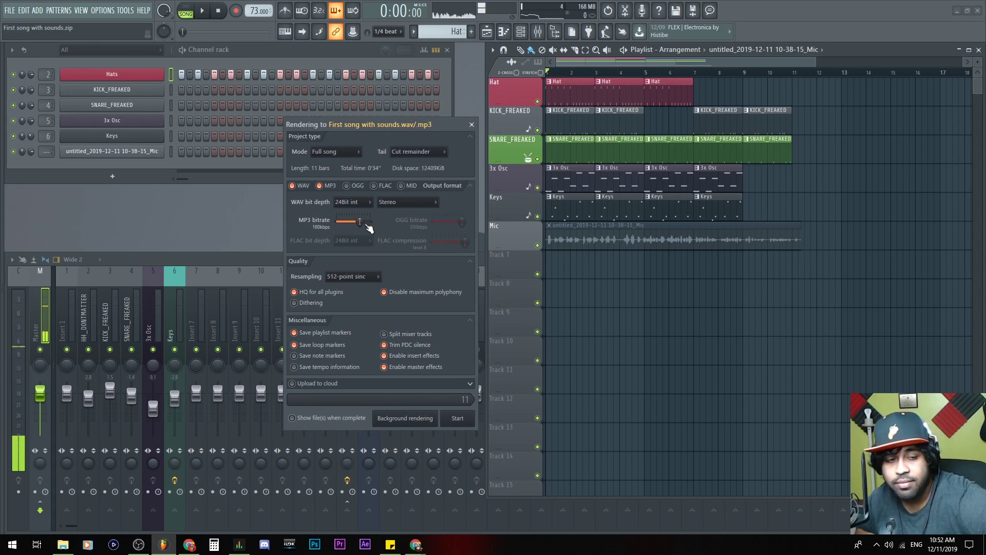
pyautogui.moveTo(361, 226); pyautogui.dragTo(369, 222)
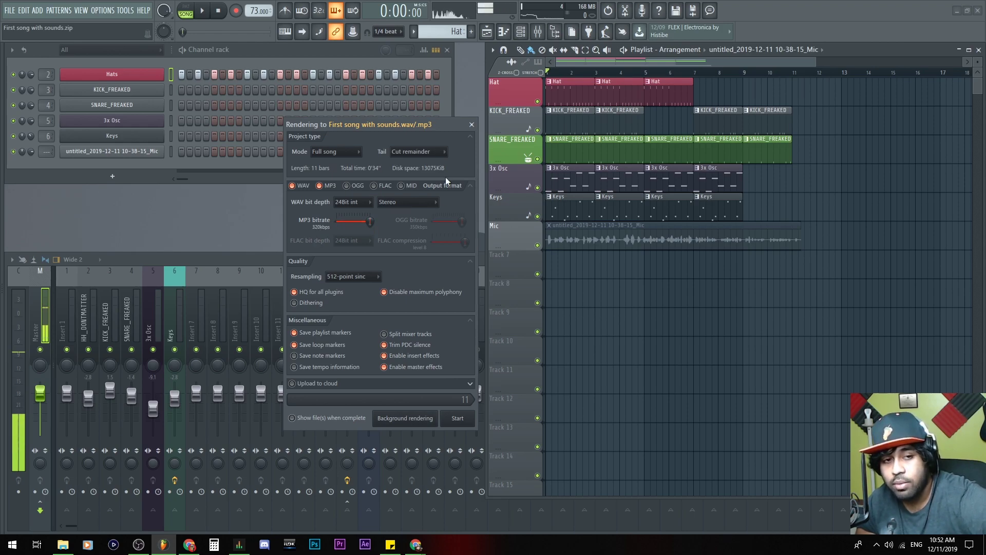
pyautogui.click(341, 201)
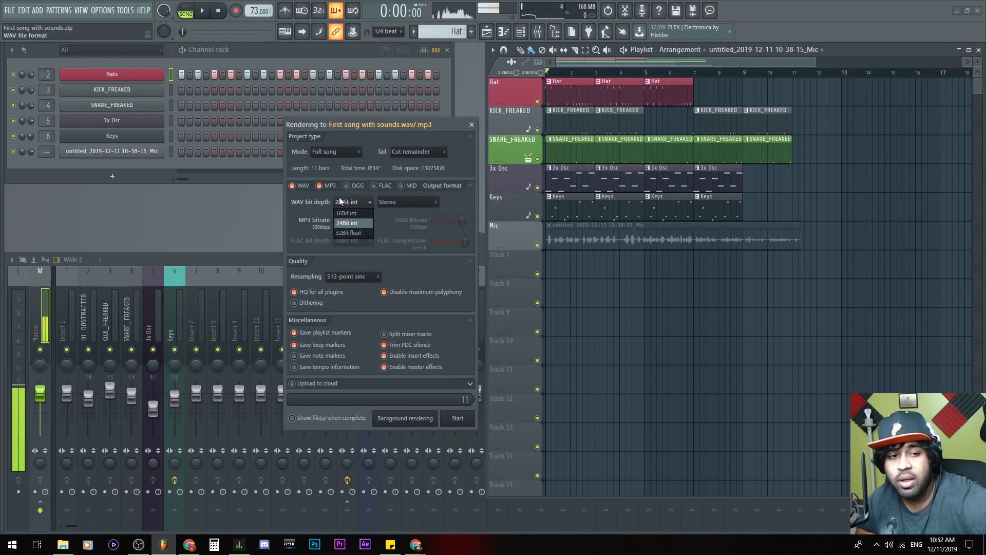
pyautogui.click(355, 222)
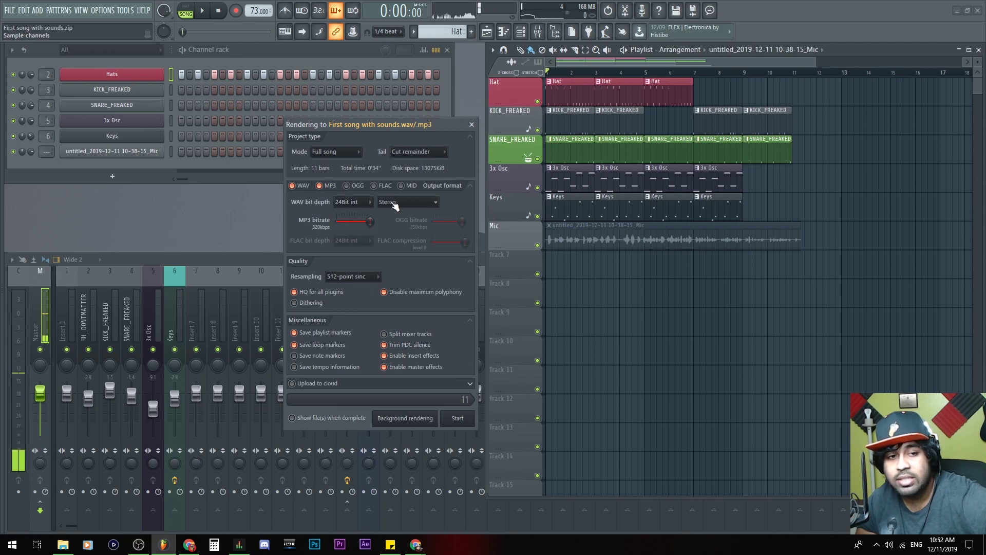
pyautogui.click(390, 201)
pyautogui.click(393, 202)
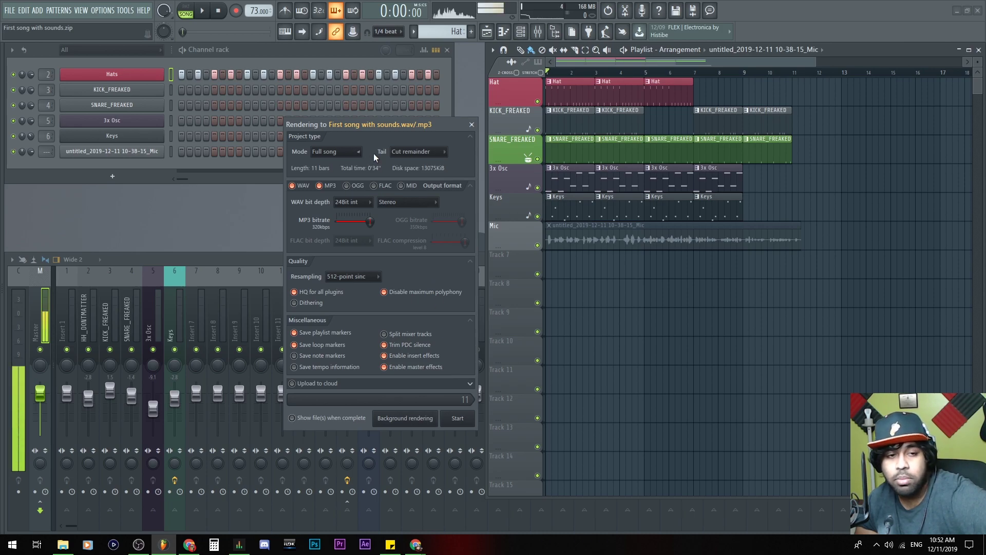
# Step: Review the render's tail and mode choices, keeping Cut remainder and Full song
pyautogui.click(413, 153)
pyautogui.click(421, 140)
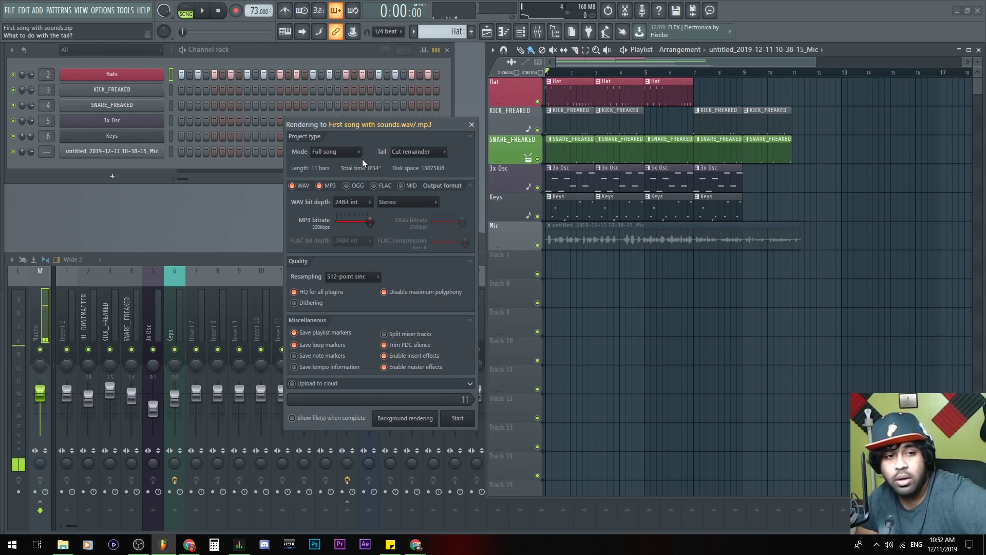
pyautogui.click(329, 153)
pyautogui.click(345, 164)
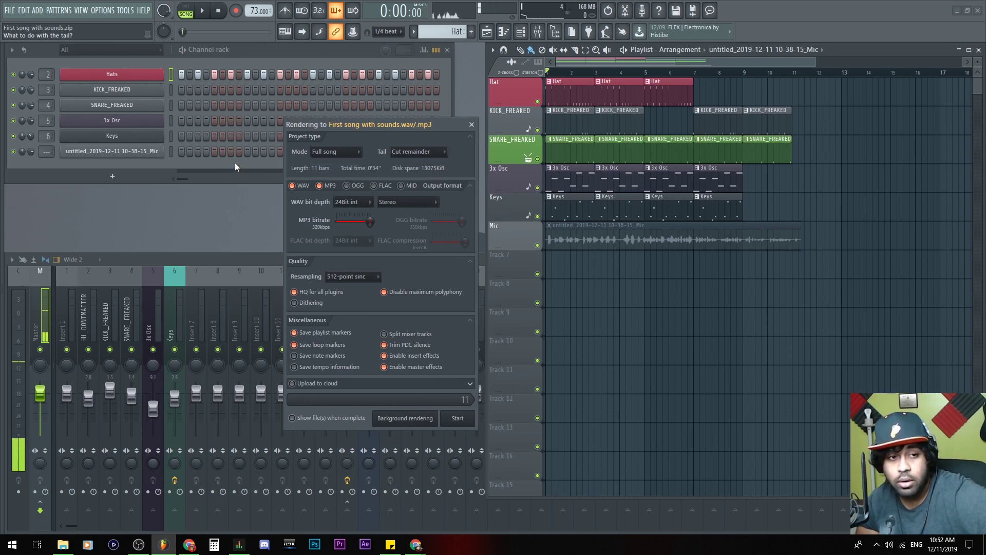
# Step: Switch the render mode to Pattern and return it to Full song
pyautogui.click(330, 153)
pyautogui.click(322, 172)
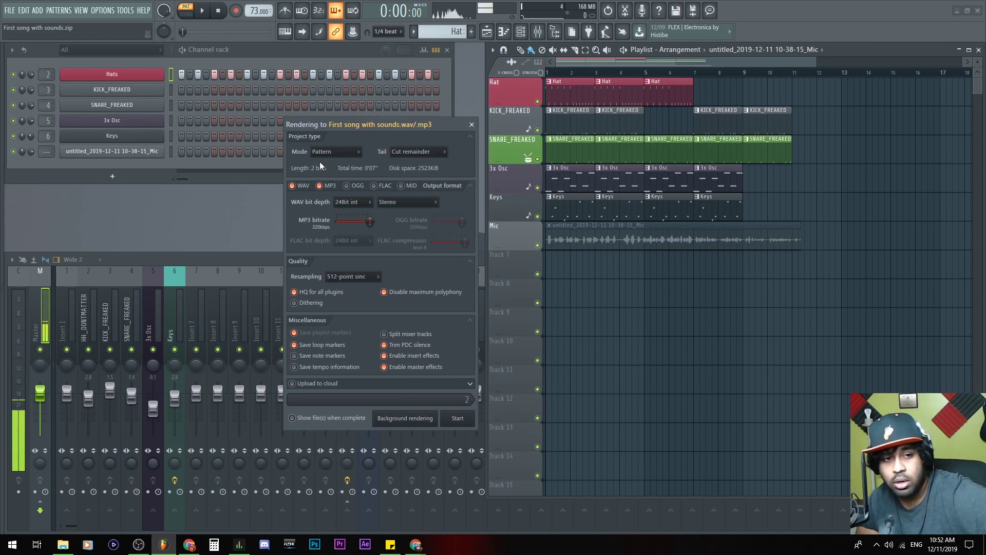
pyautogui.click(332, 152)
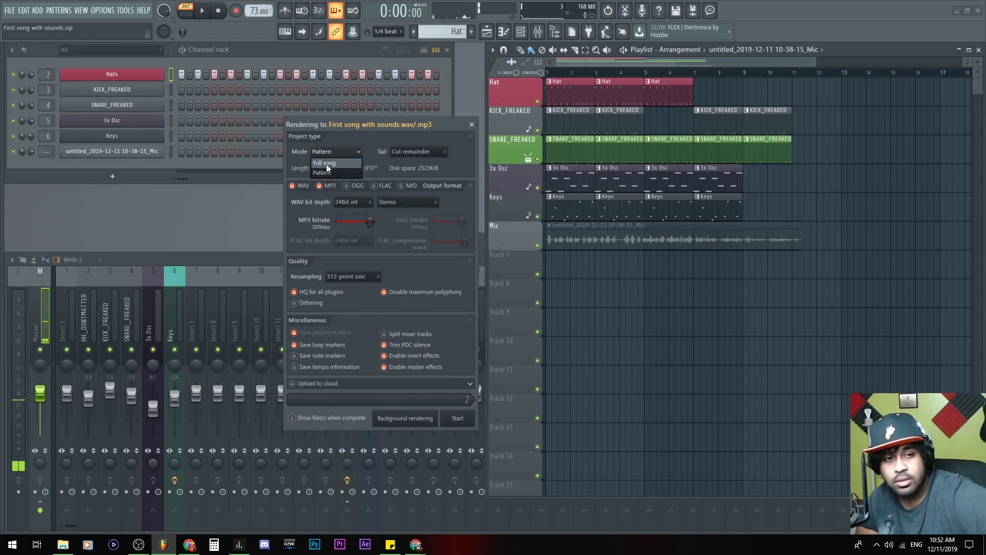
pyautogui.click(326, 164)
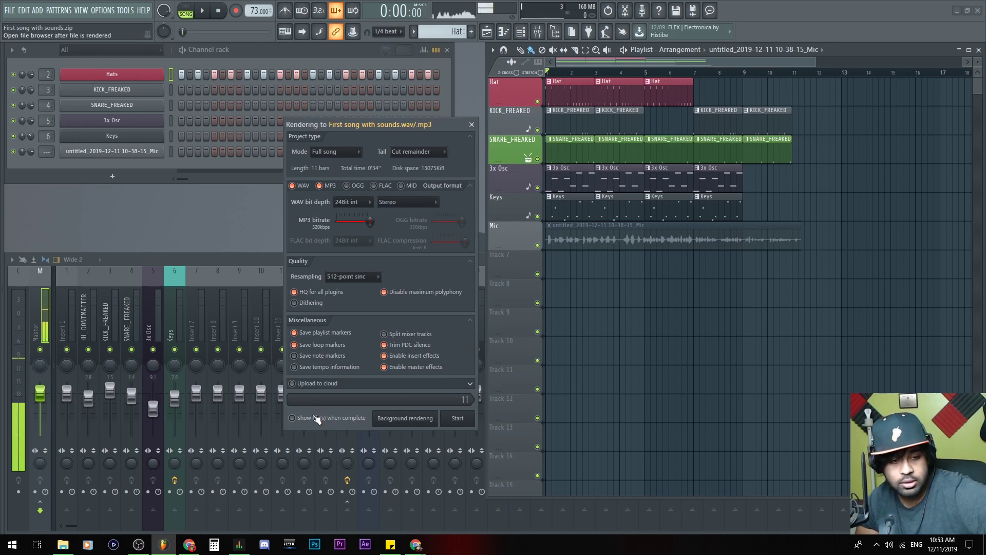
# Step: Start the WAV and MP3 render, find the First song with sounds WAV in the Desktop folder, and close the folder window
pyautogui.click(457, 420)
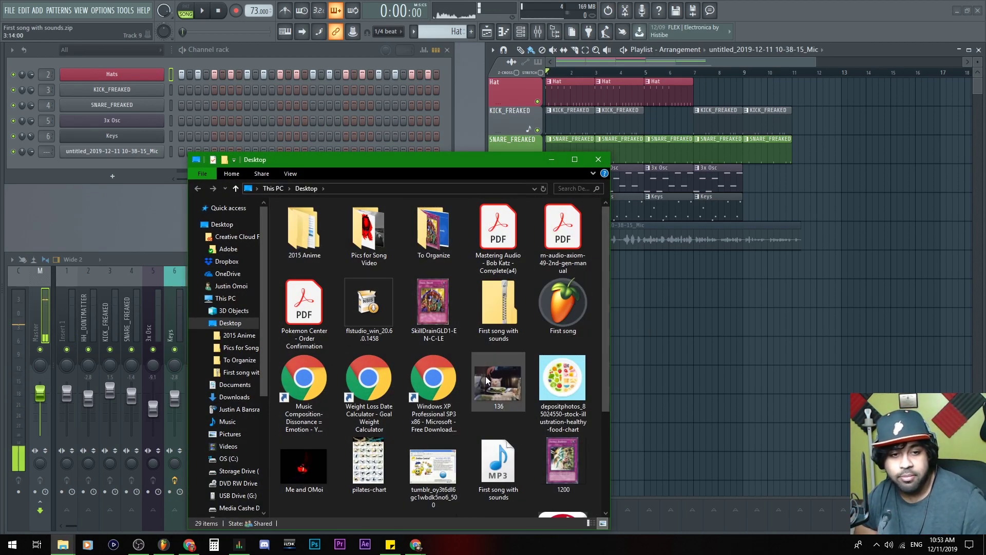
pyautogui.scroll(-3, 486, 377)
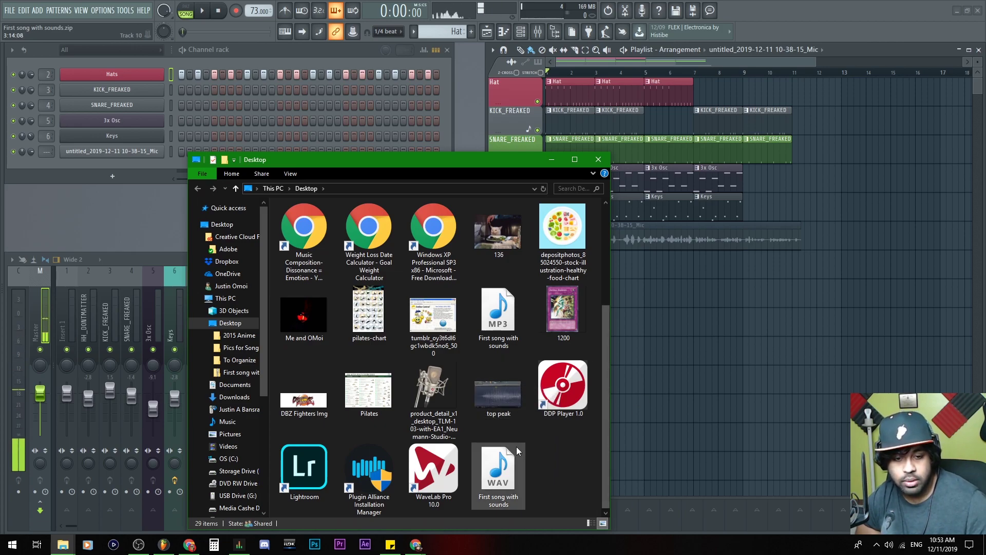
pyautogui.click(507, 464)
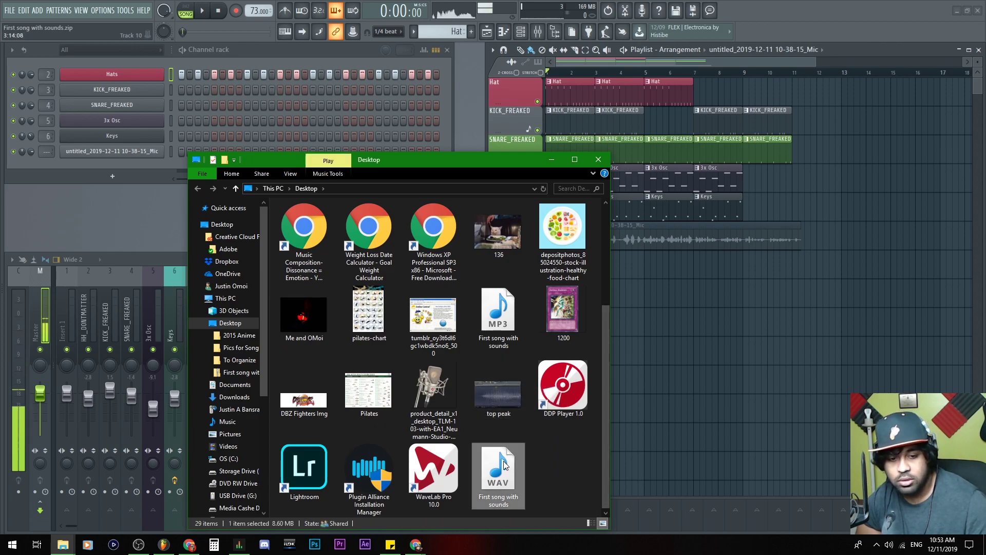
pyautogui.click(602, 160)
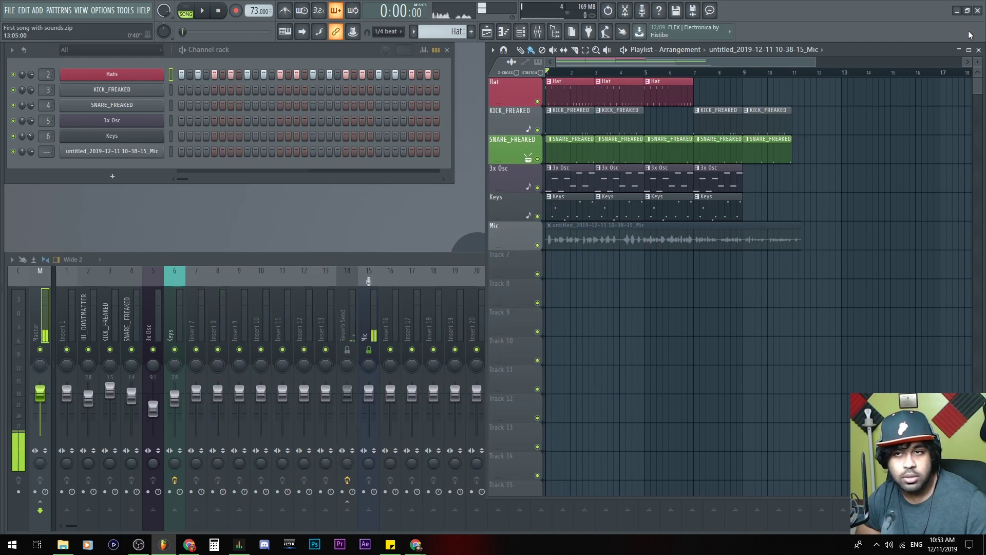
# Step: Minimize FL Studio and locate the First song with sounds MP3 and WAV files on the Windows desktop
pyautogui.click(956, 10)
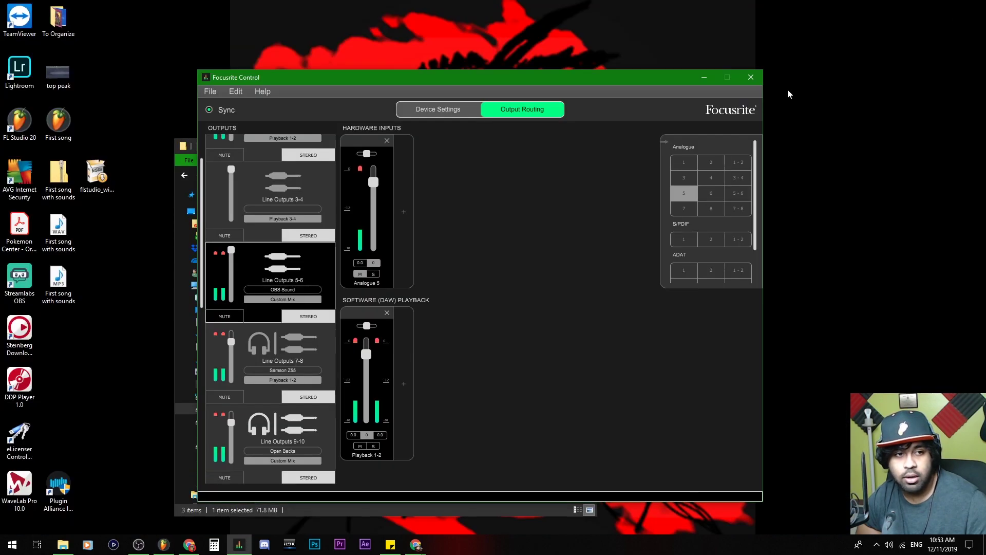
pyautogui.click(62, 285)
pyautogui.click(69, 240)
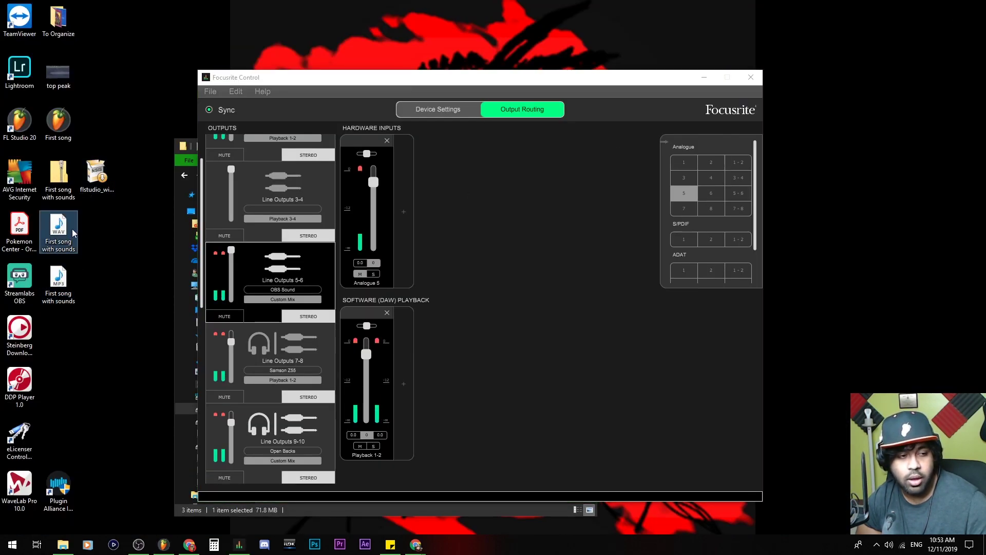
# Step: Play the First song with sounds WAV file from the desktop, and close the media player after switching back to FL Studio
pyautogui.doubleClick(71, 229)
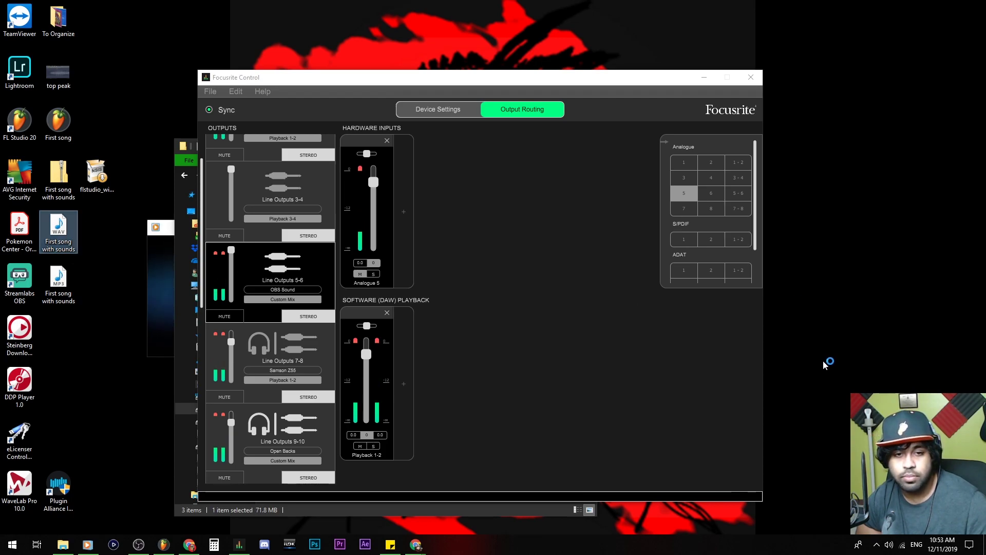
pyautogui.moveTo(174, 230); pyautogui.dragTo(801, 229)
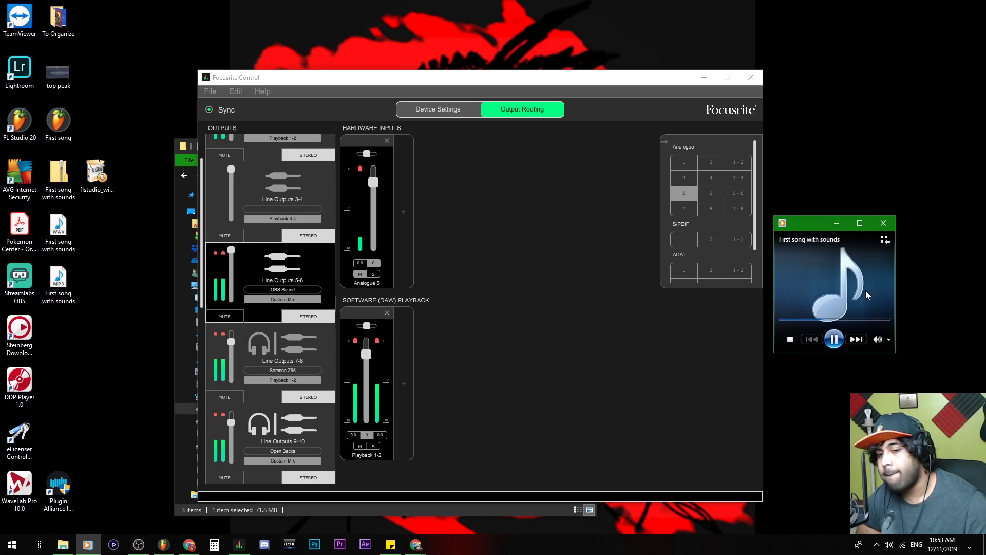
pyautogui.click(164, 545)
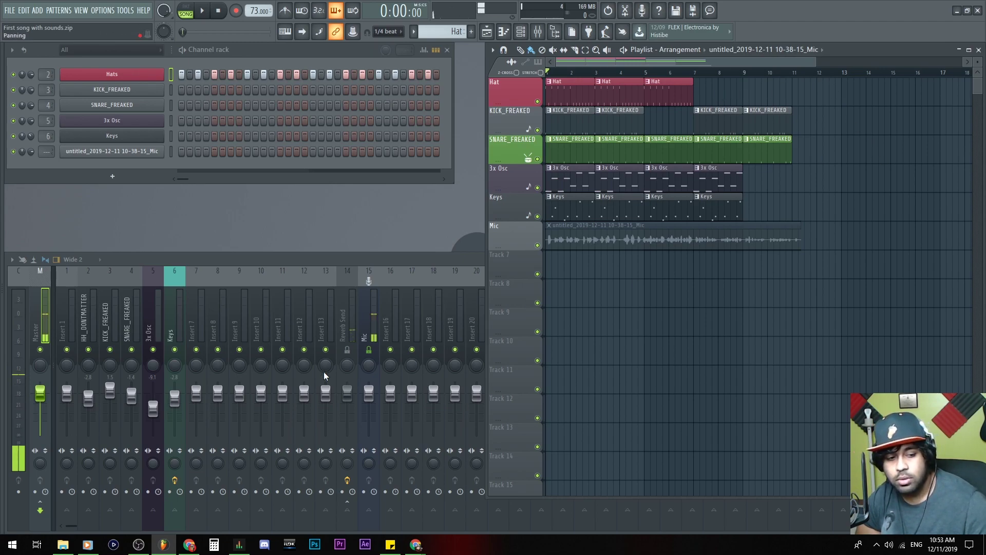
pyautogui.click(88, 545)
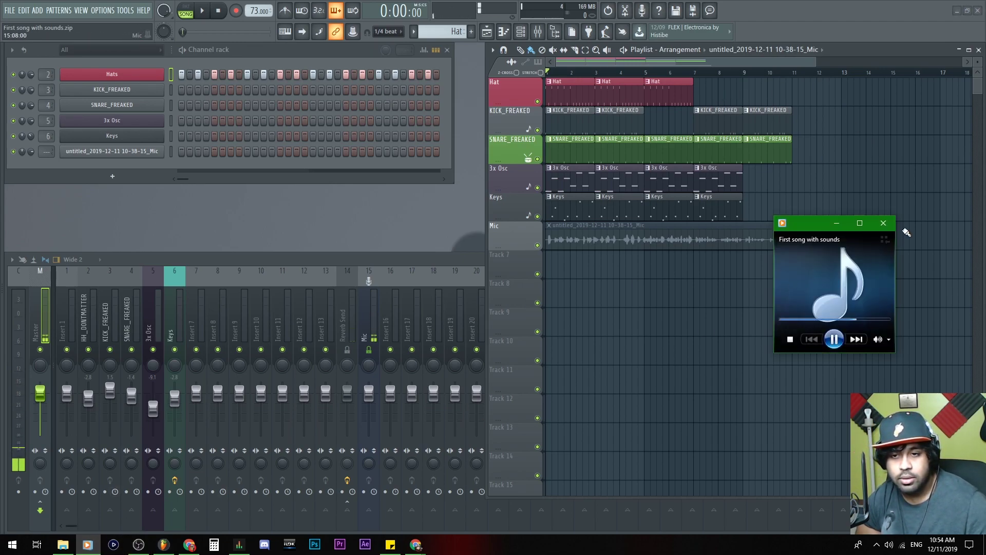
pyautogui.click(883, 223)
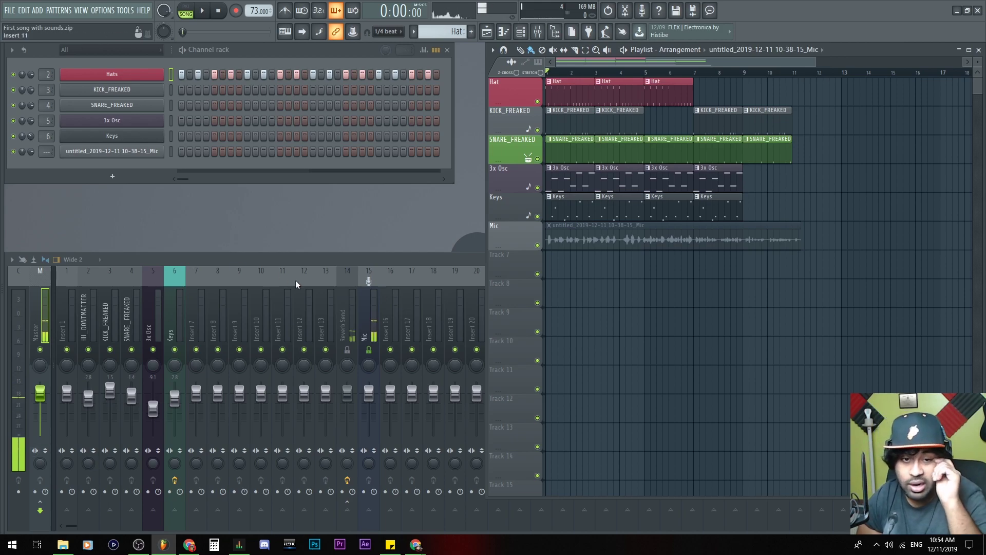
# Step: Bring the mixer to the front with the Insert 12 track selected and open its help page in the online manual
pyautogui.doubleClick(377, 263)
pyautogui.click(935, 159)
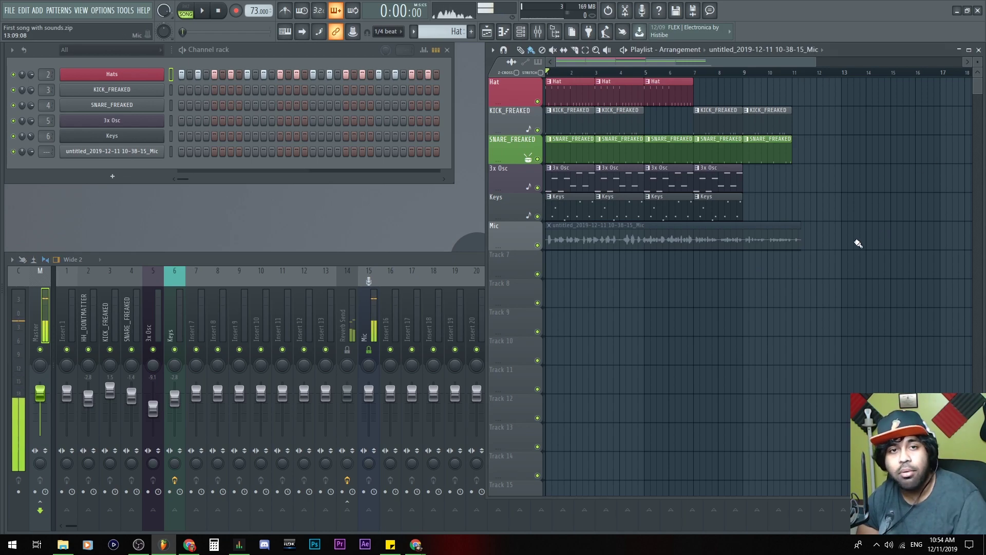
pyautogui.click(362, 263)
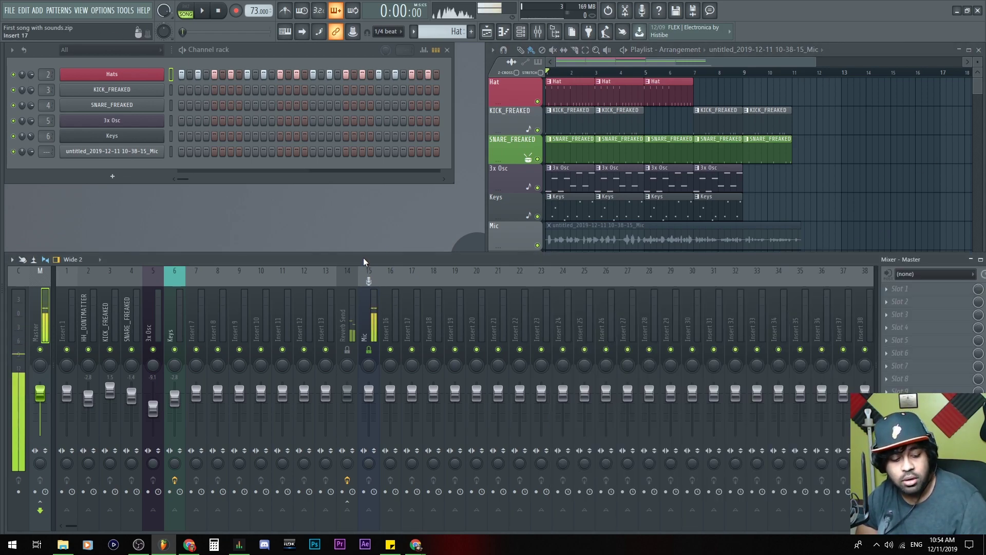
pyautogui.click(300, 304)
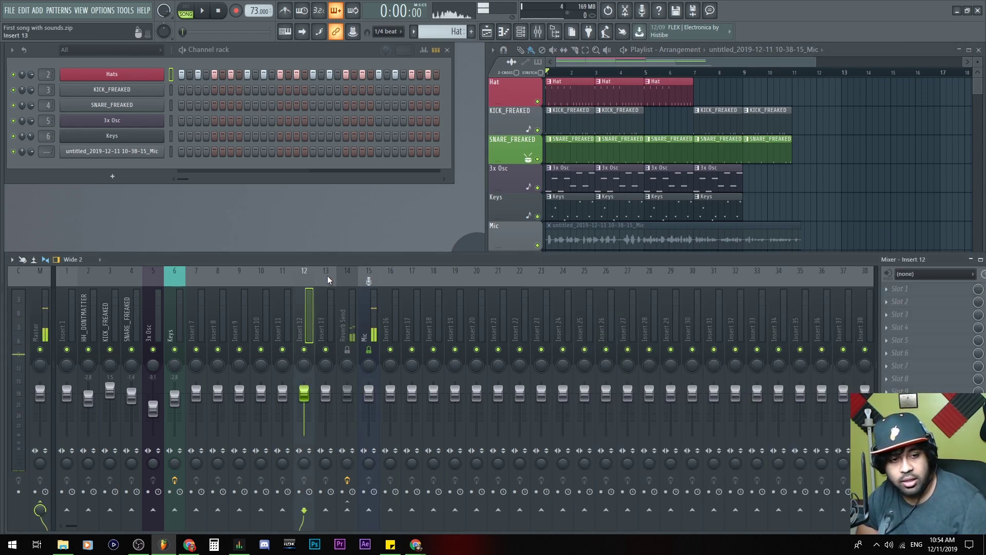
pyautogui.press('F1')
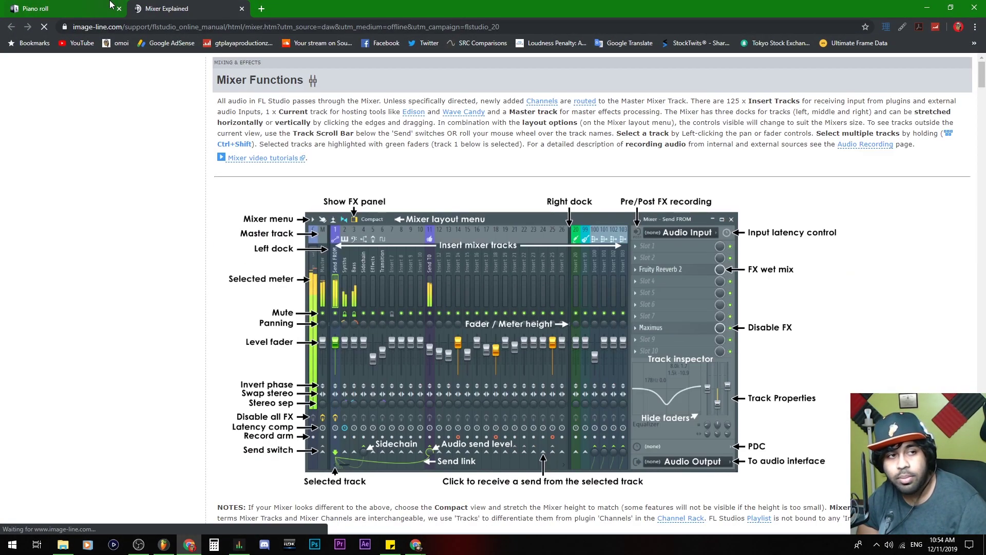
# Step: Close the old Piano roll manual page and read through the Mixer Functions page as far as the mixer track control icons
pyautogui.click(119, 8)
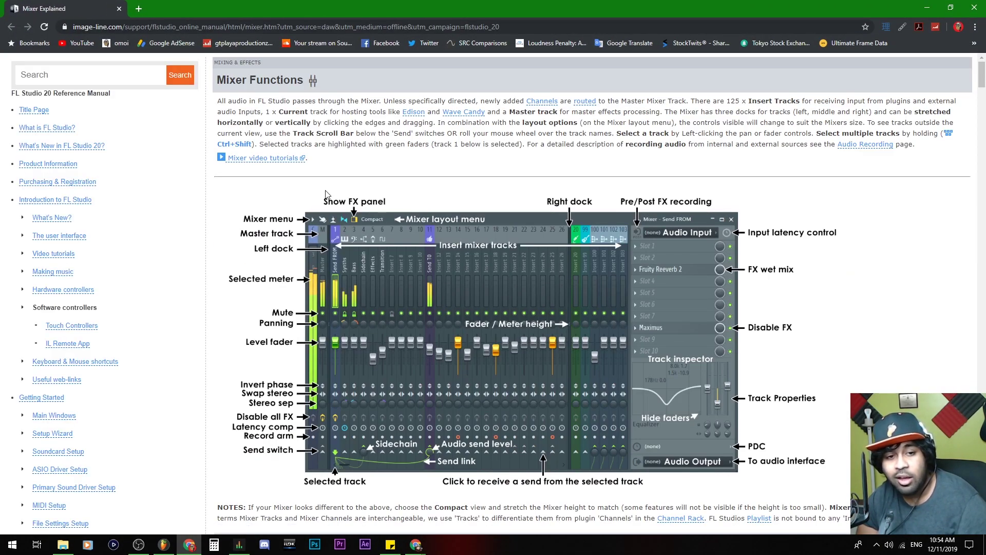
pyautogui.scroll(-1, 488, 248)
pyautogui.scroll(-20, 488, 248)
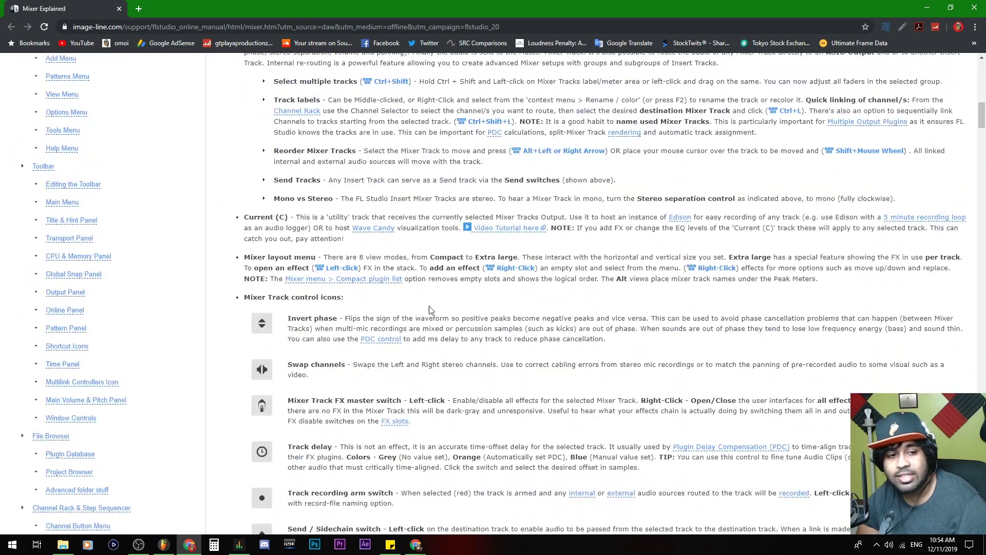